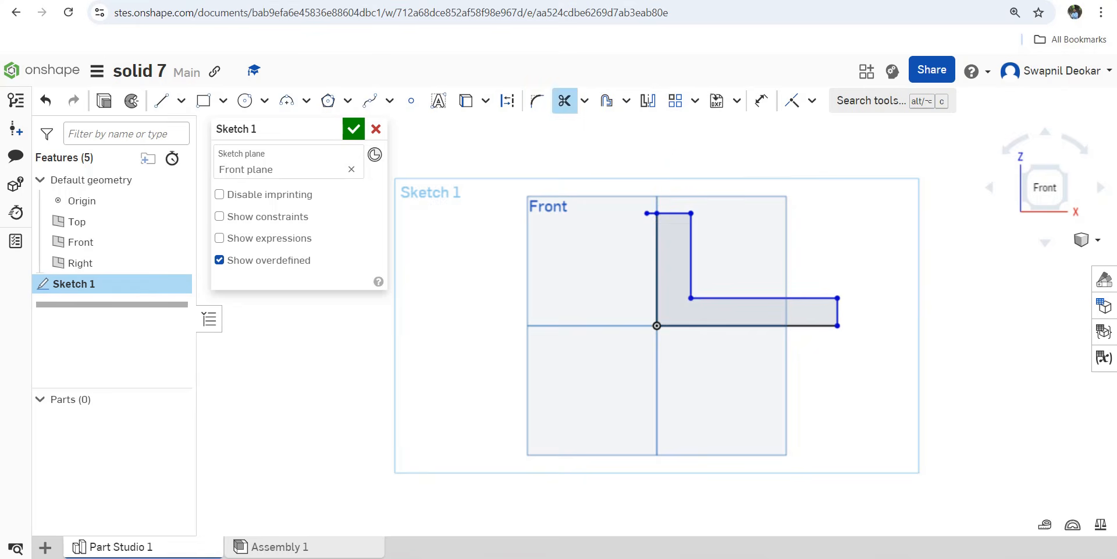
- Trim the stray line segment protruding past the upper corner of the L-profile's vertical leg
scroll(651, 205, up, 4)
drag(651, 209, 656, 243)
scroll(654, 244, down, 1)
scroll(645, 228, down, 1)
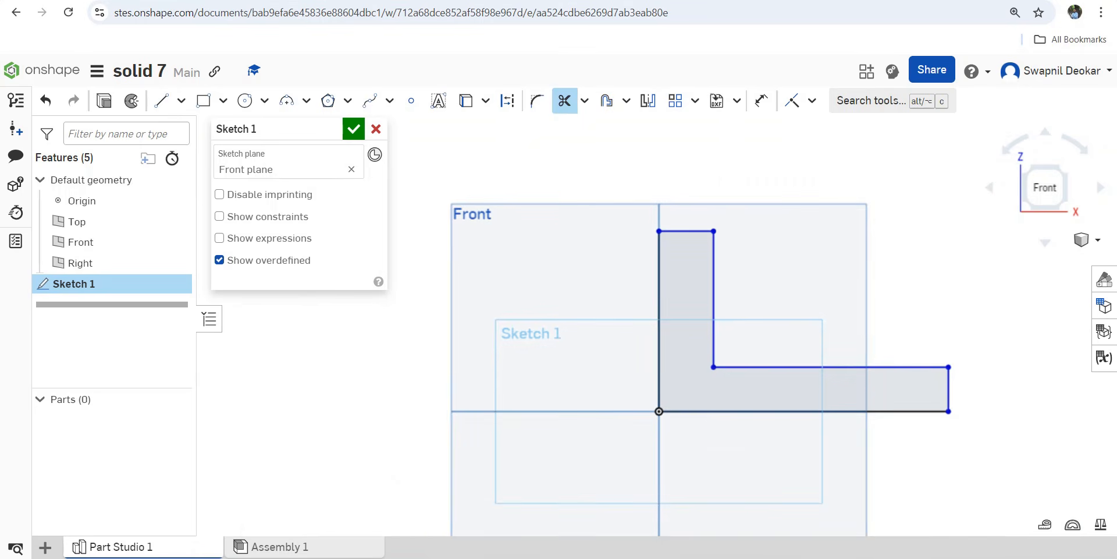
- Dimension the overall length of the L-profile's base line as 96 mm
click(762, 101)
click(793, 411)
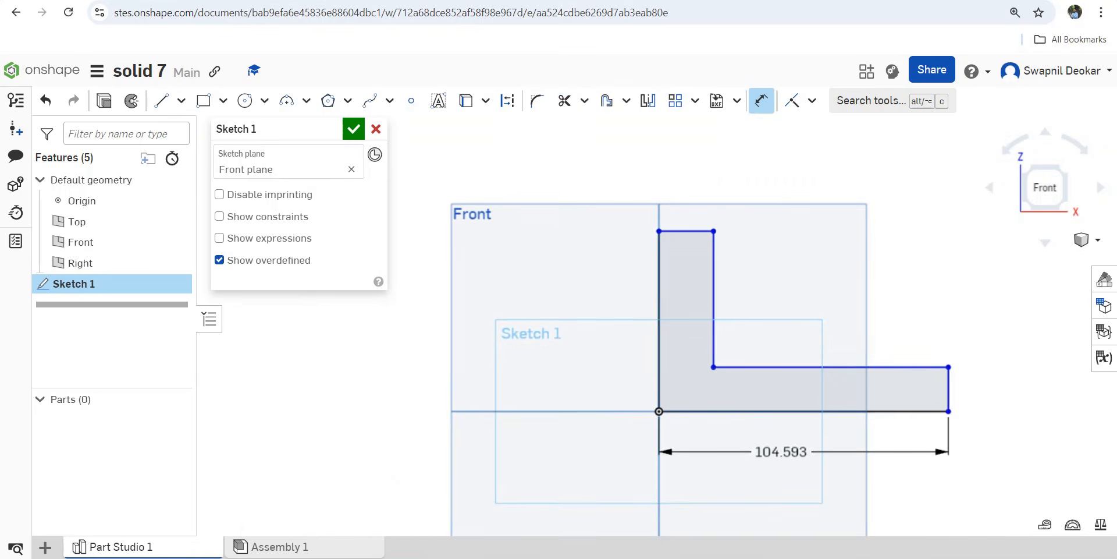
click(793, 451)
text(96)
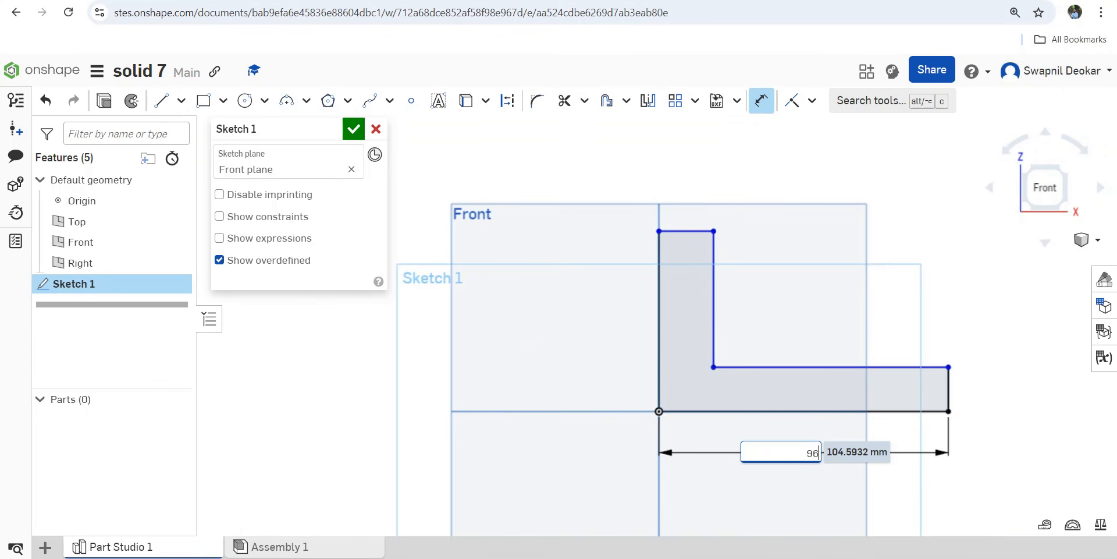
key(Return)
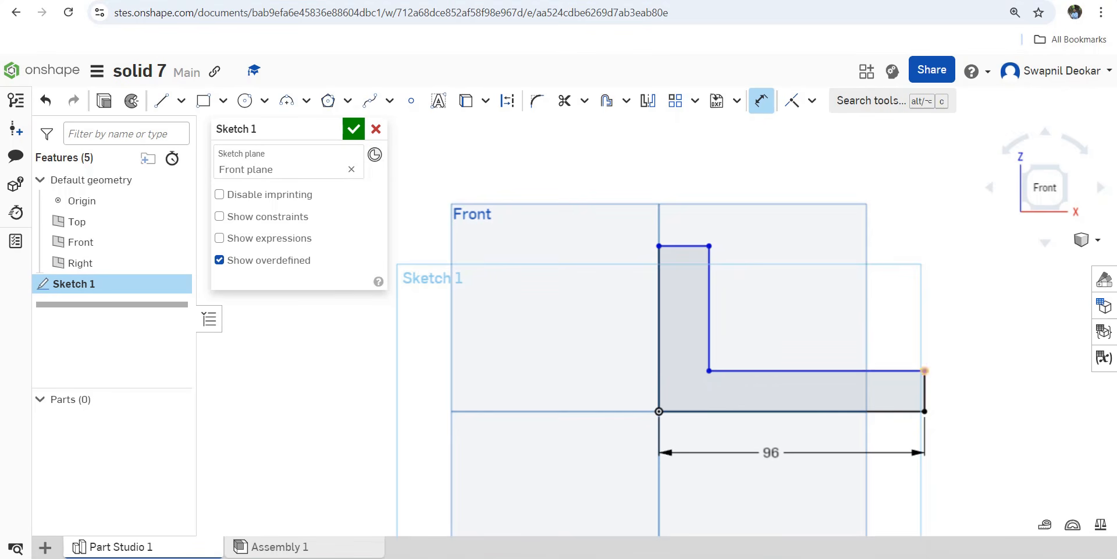
- Dimension the thickness of the L-profile's horizontal leg and the width of its vertical leg as 16 mm each
click(924, 390)
click(949, 394)
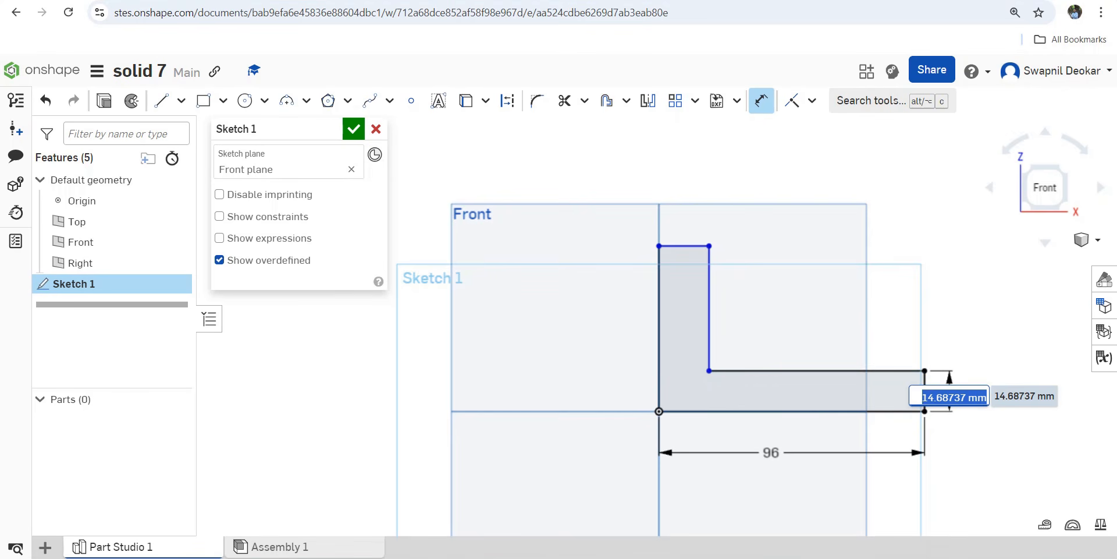
text(16)
key(Return)
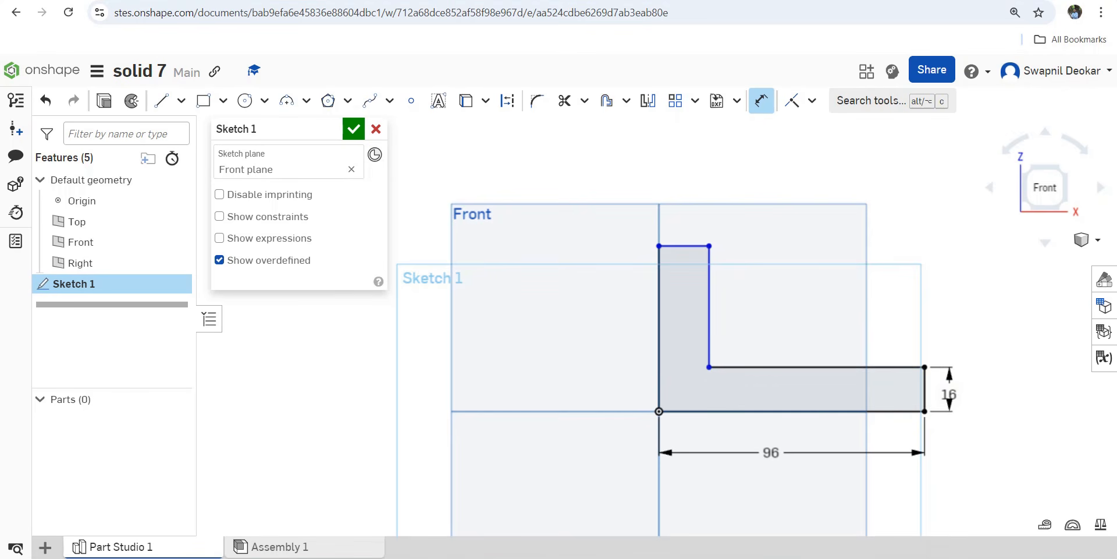
click(684, 246)
click(688, 200)
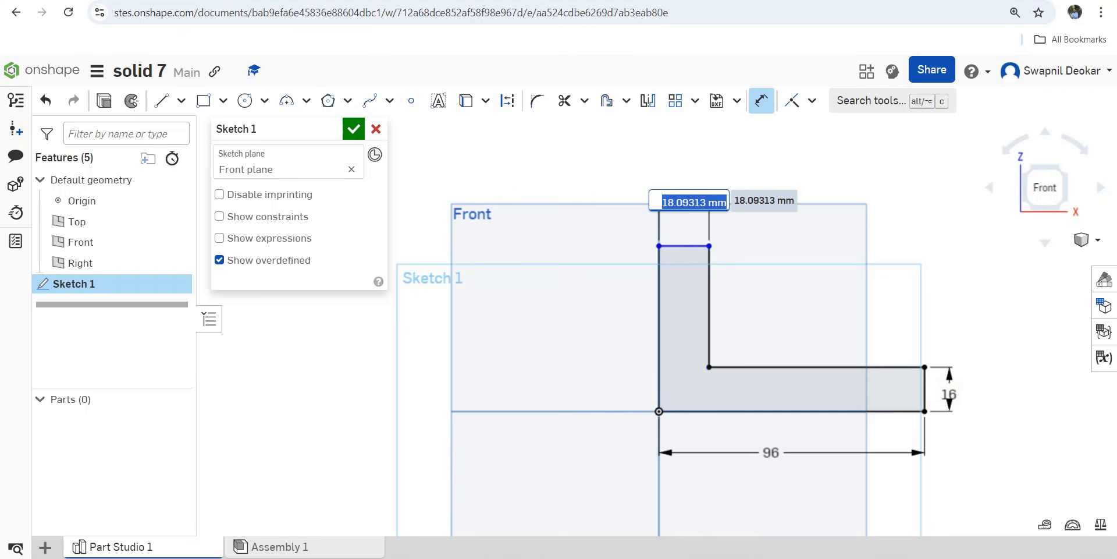
text(16)
key(Return)
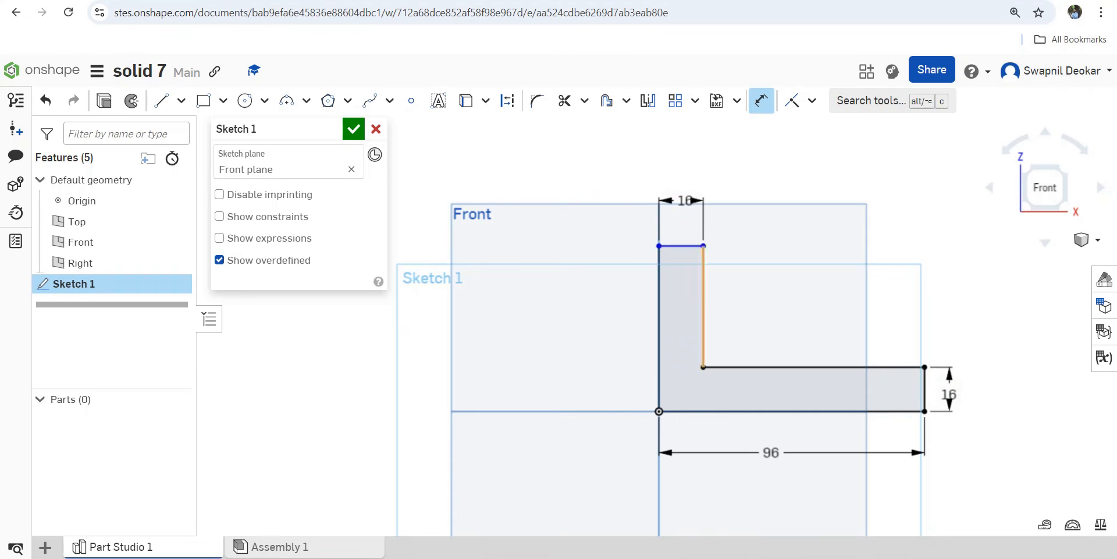
- Dimension the inner vertical edge of the L-profile as 48 mm
click(703, 305)
click(729, 289)
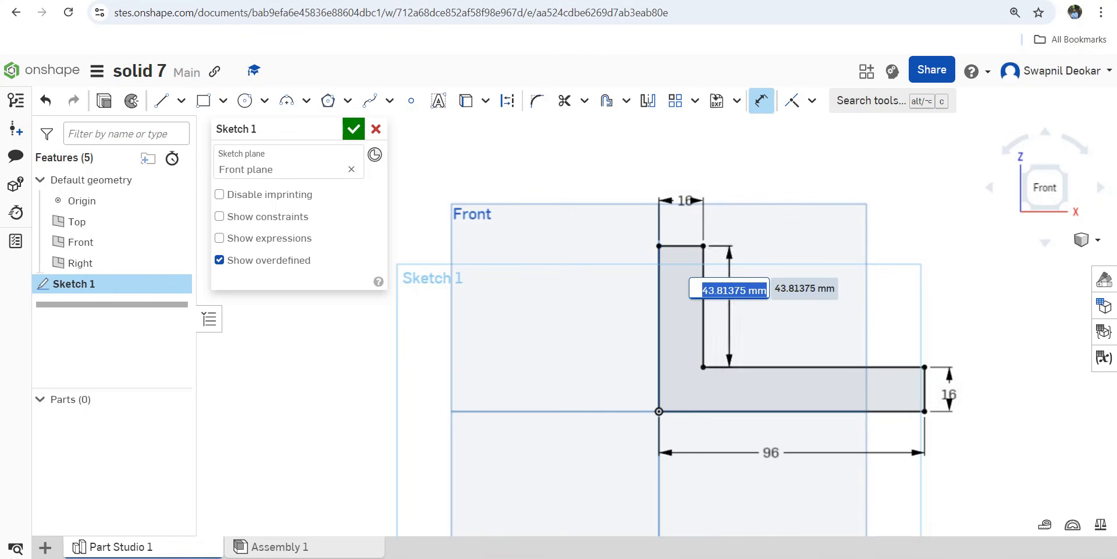
text(48)
key(Return)
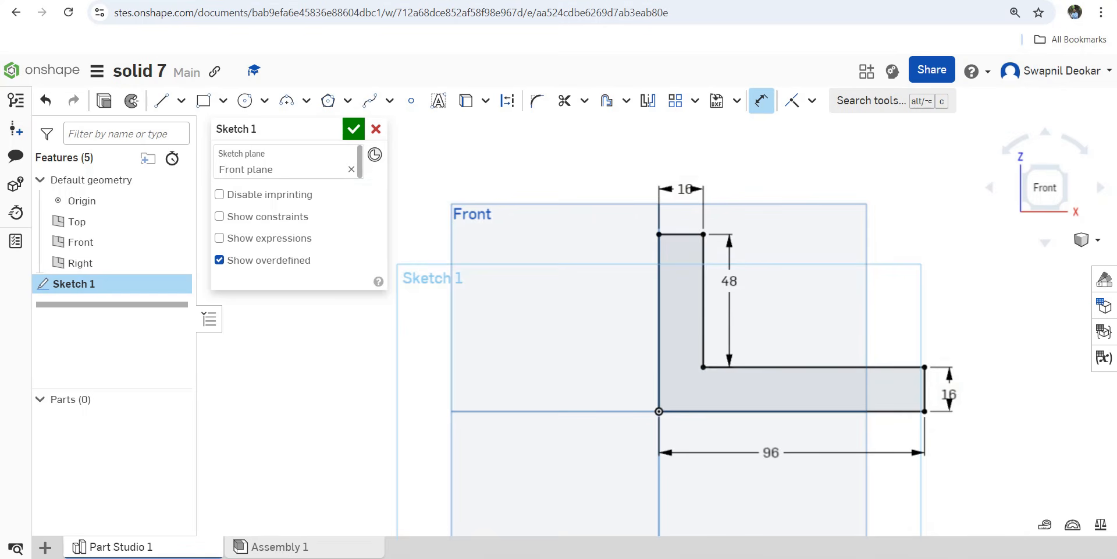
- Show the sketch constraints, delete those at the inner corner, both outer-end corners and the vertical leg's upper inner corner, and finish the sketch
click(219, 216)
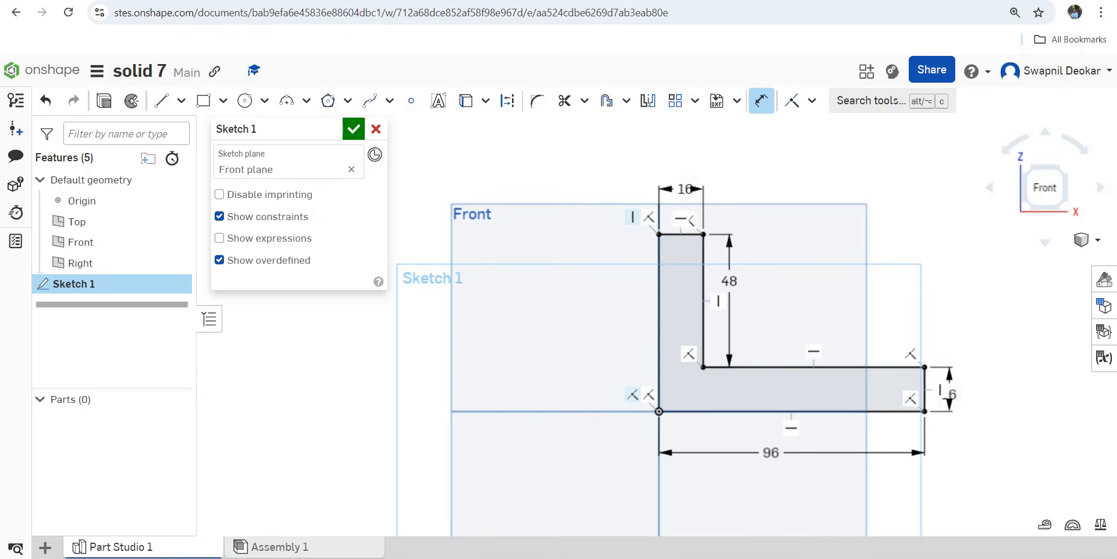
click(689, 354)
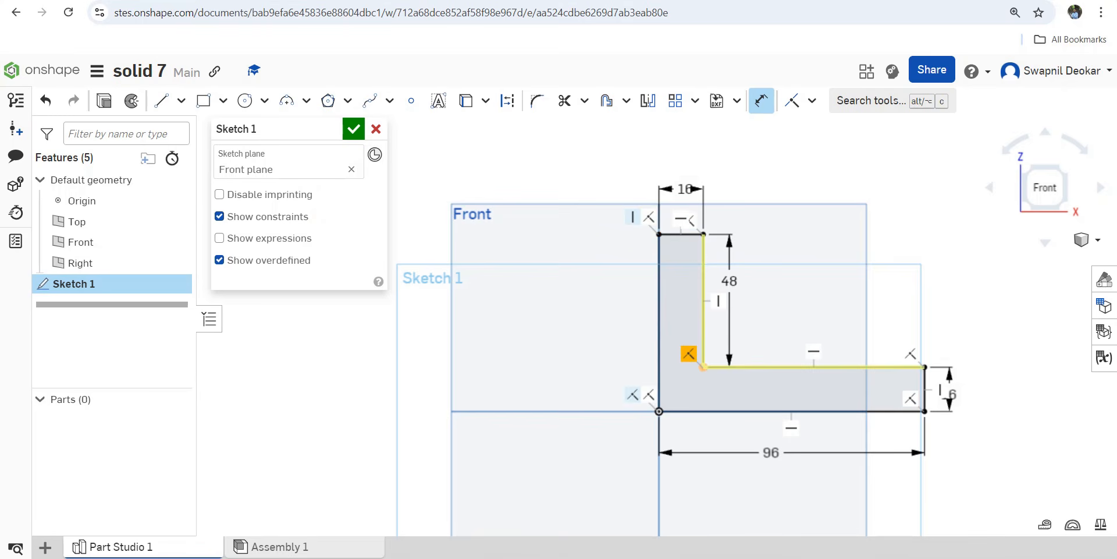
key(Delete)
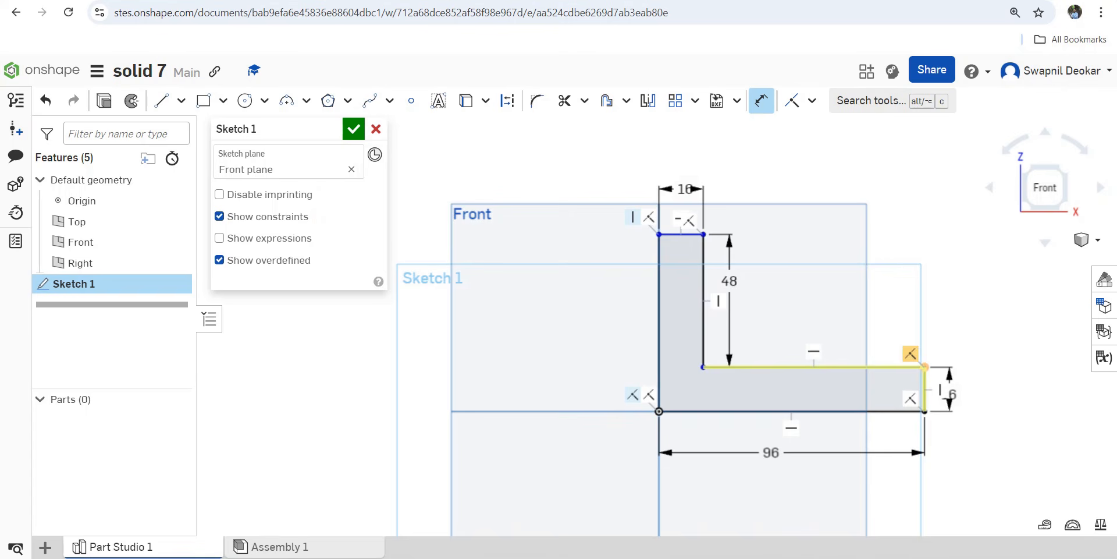
key(Delete)
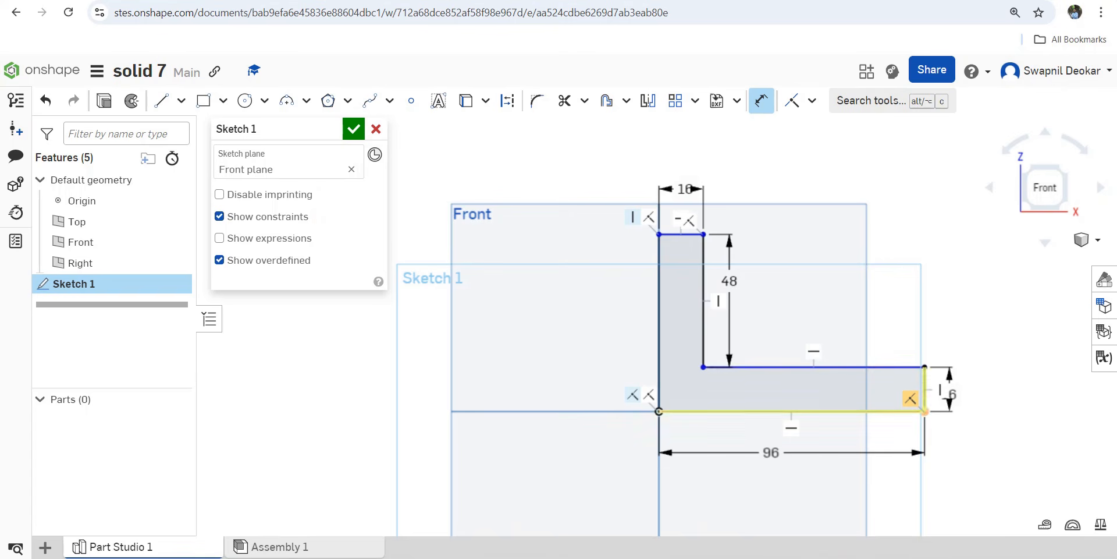
click(910, 398)
key(Delete)
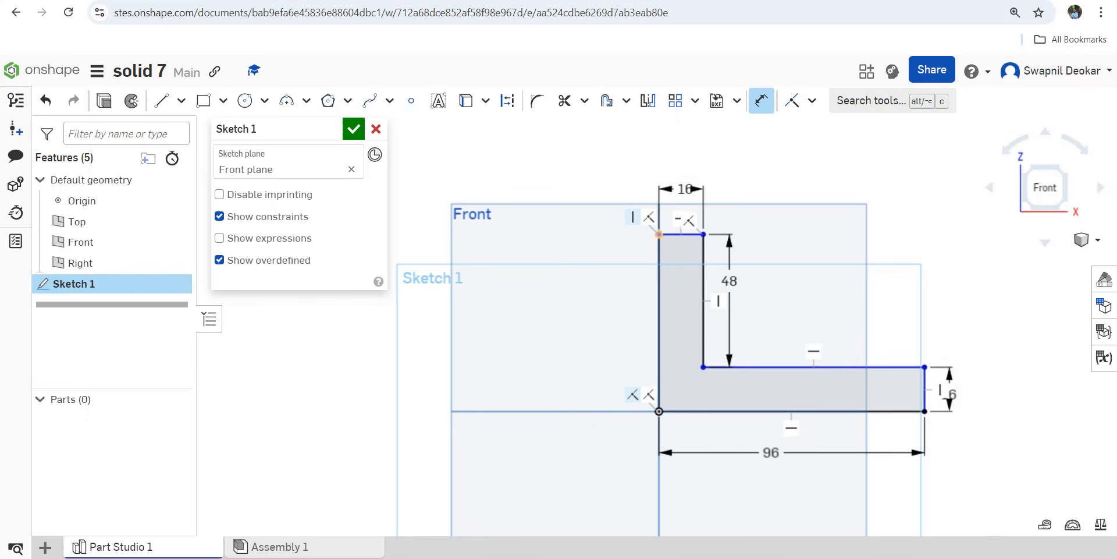
click(689, 220)
key(Delete)
click(354, 129)
- Extrude the L-profile as a new solid with a blind depth of 64 mm
right_drag(757, 303, 686, 349)
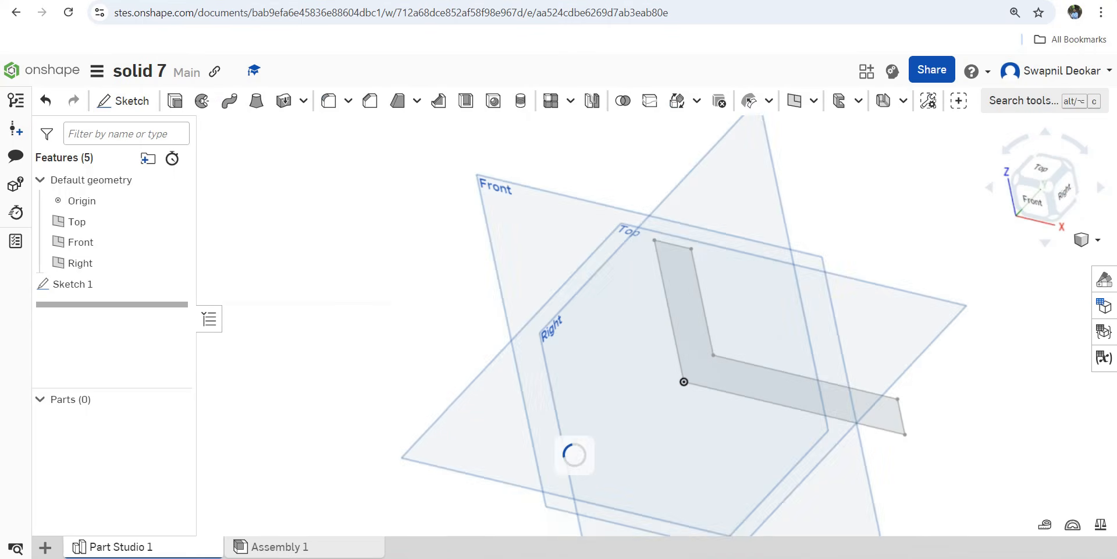
click(175, 101)
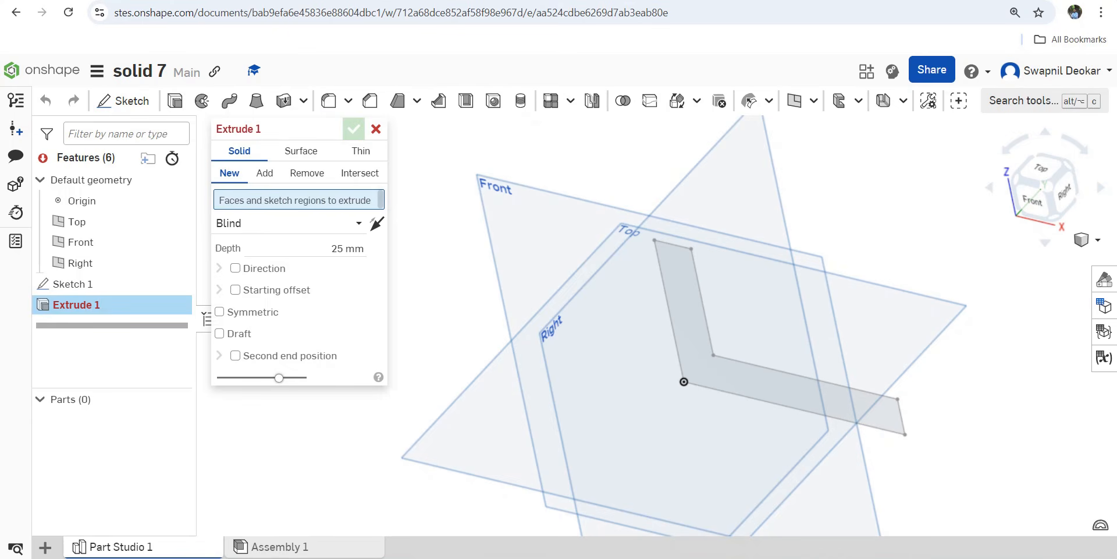
click(721, 388)
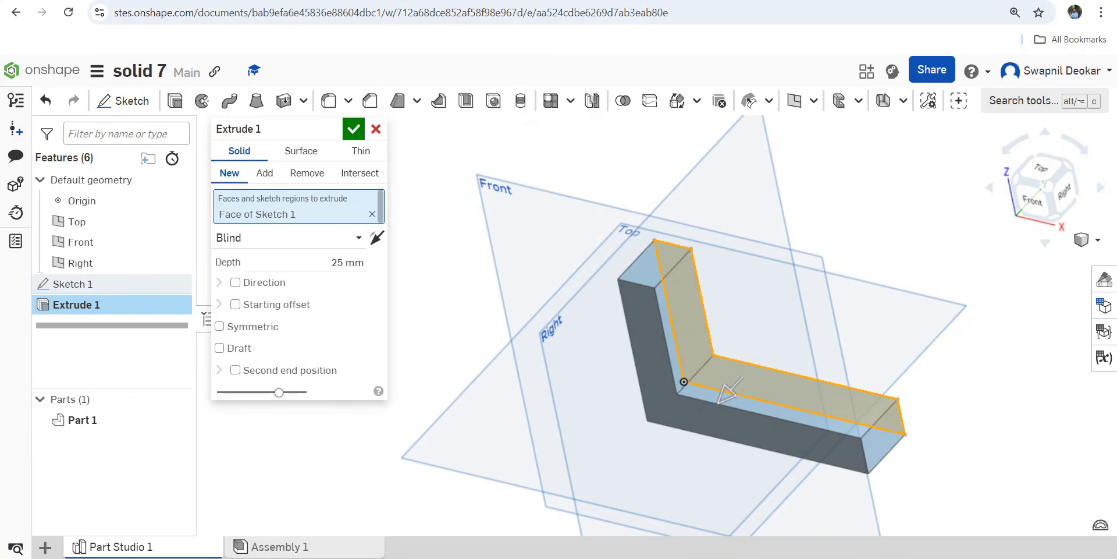
click(348, 262)
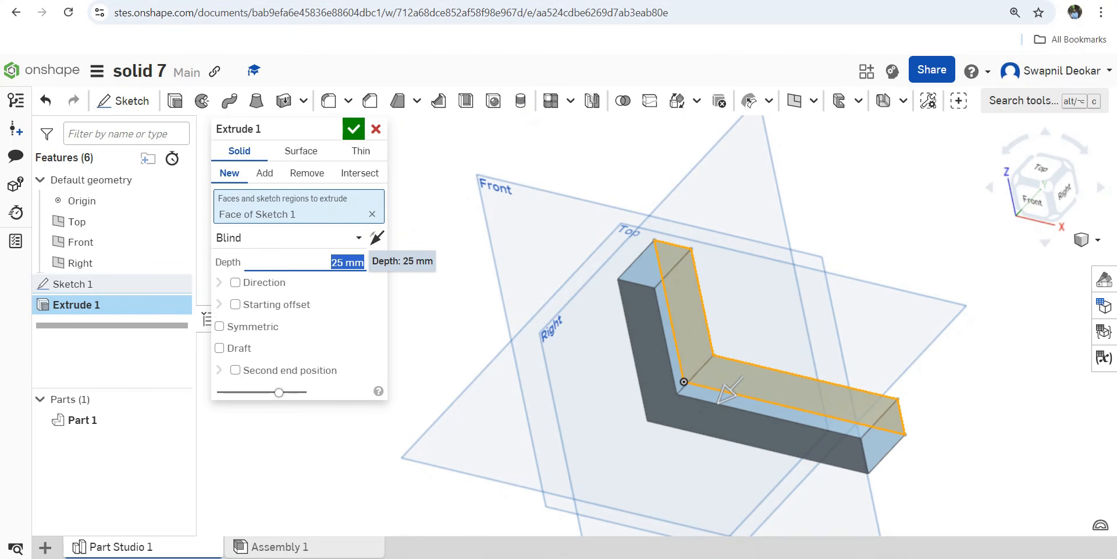
text(64)
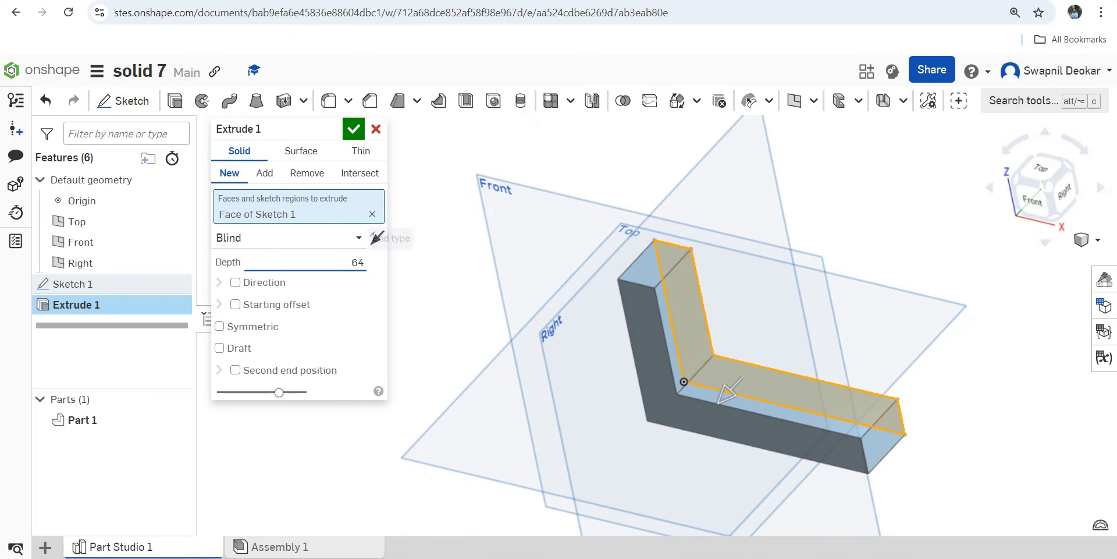
key(Return)
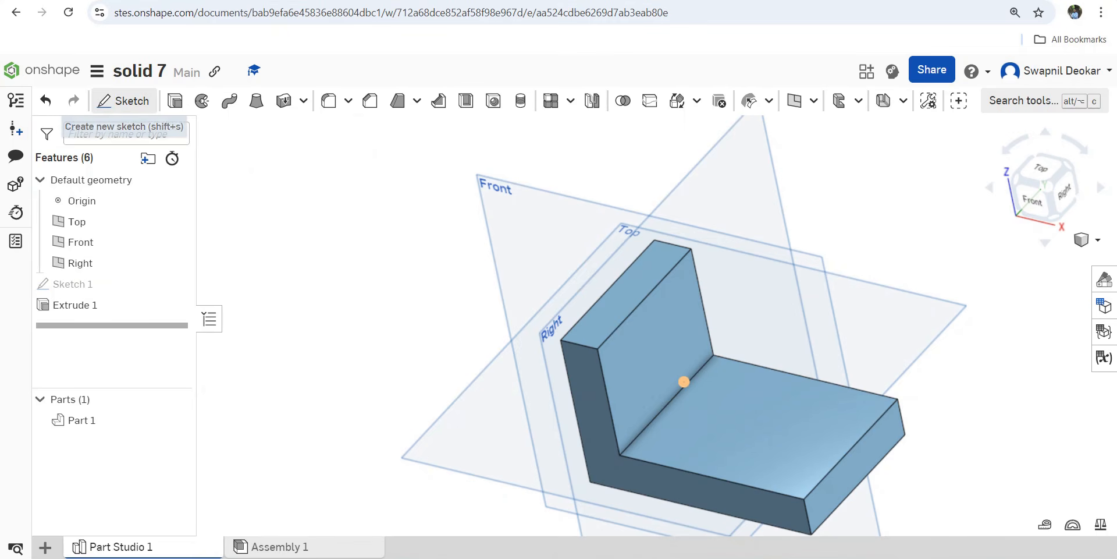
- Start a sketch on the upper face of the base leg, view it face-on, and consult the reference drawing in PowerPoint
click(124, 101)
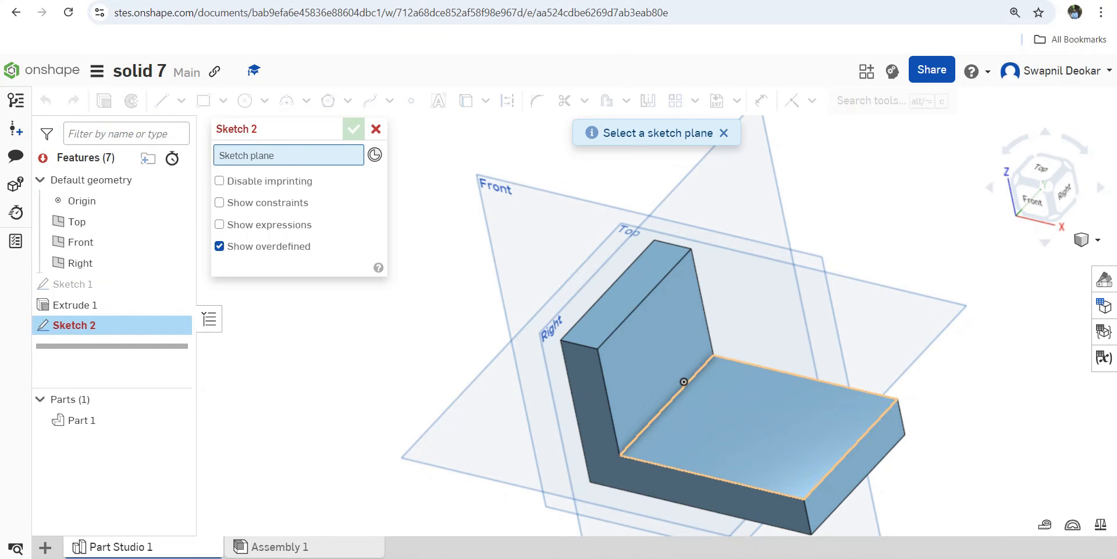
click(810, 448)
right_click(810, 448)
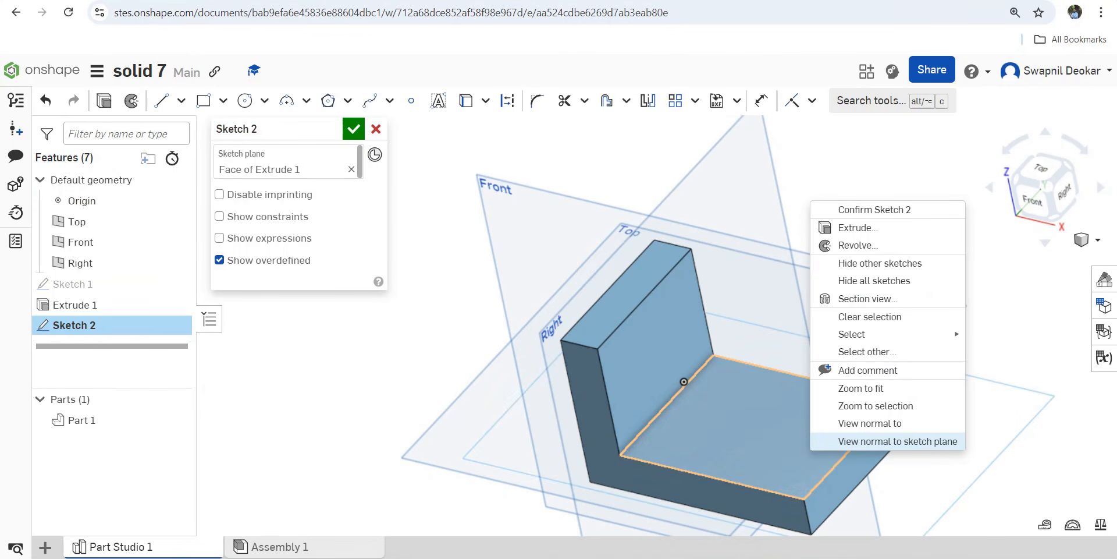
mouse_move(887, 334)
click(890, 441)
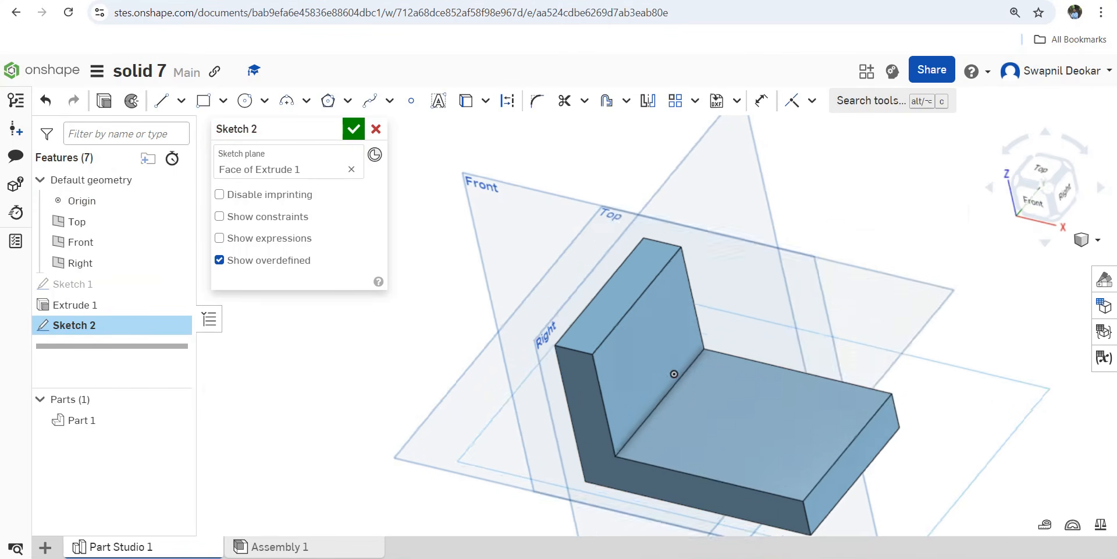
key(alt+Tab)
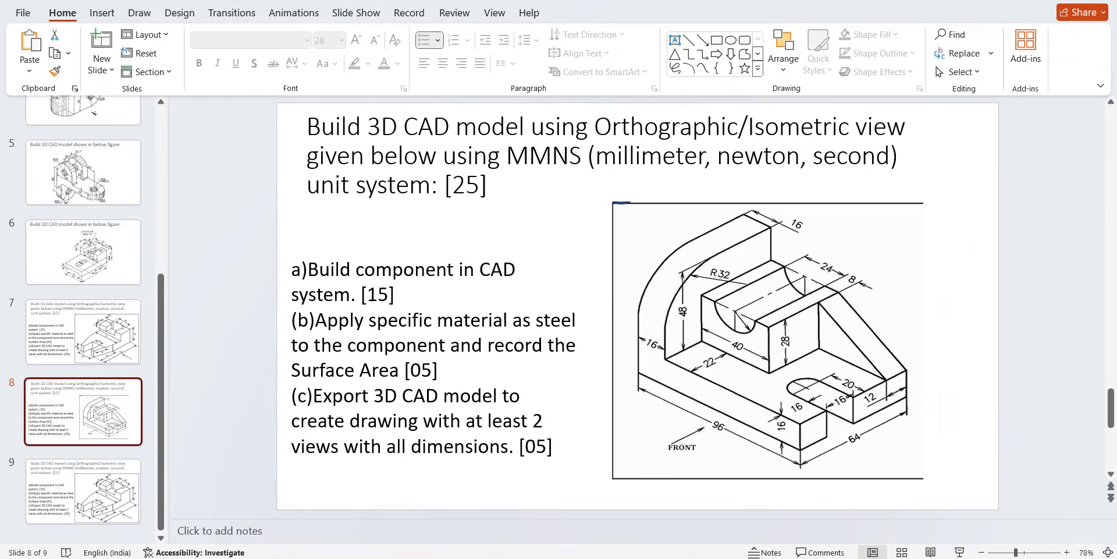
key(alt+Tab)
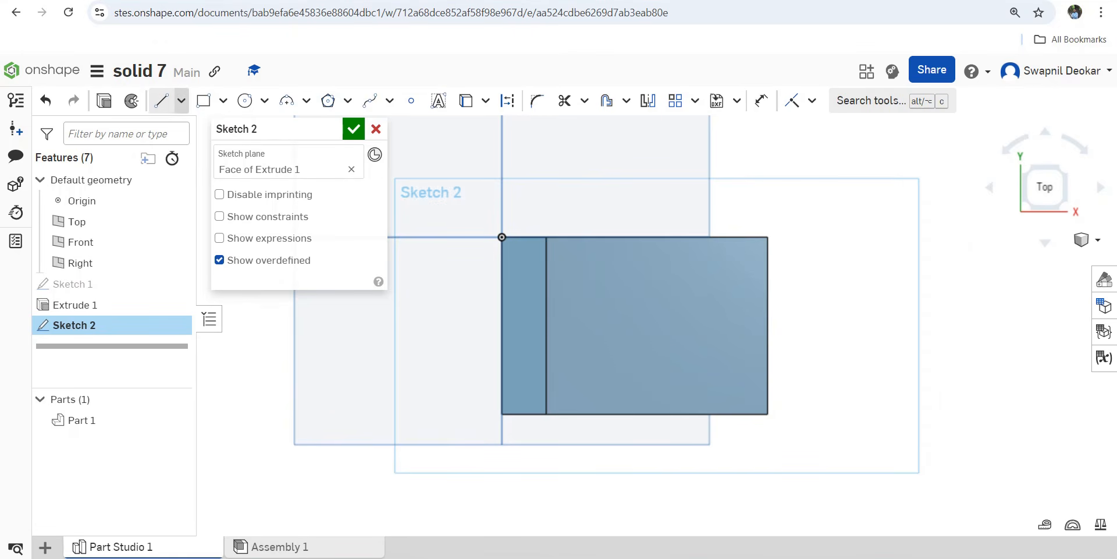
- Draw a rectangle about 21 mm long inward from the midpoint of the base's end edge, with its near side 16 mm from the base's front edge
click(203, 100)
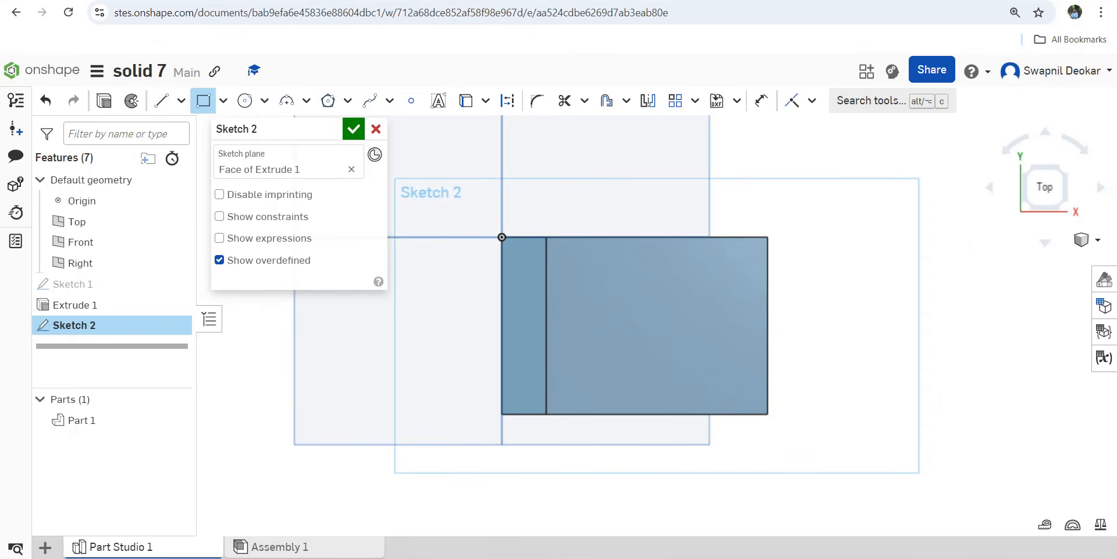
click(768, 325)
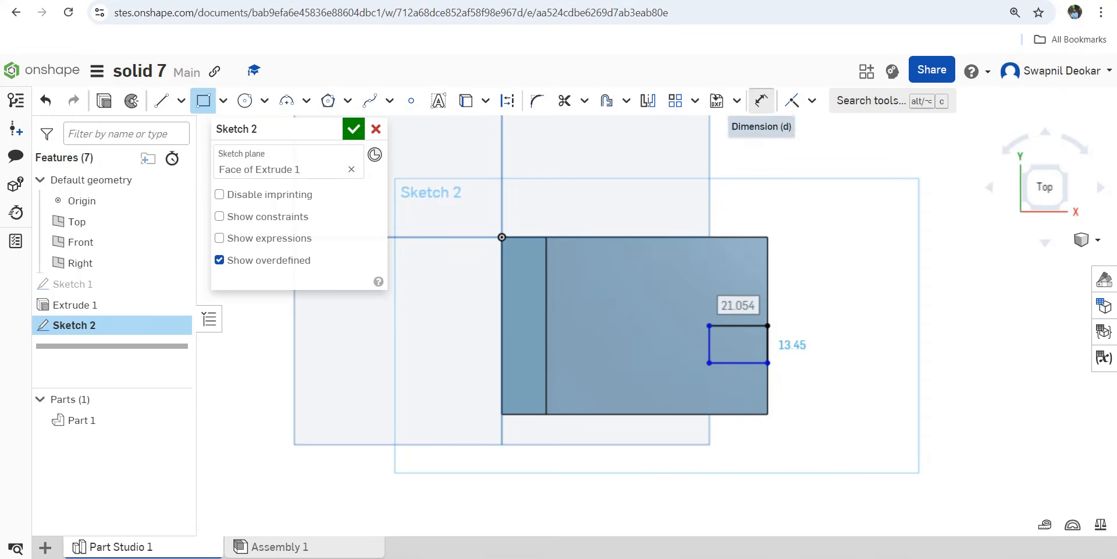
click(761, 100)
click(657, 414)
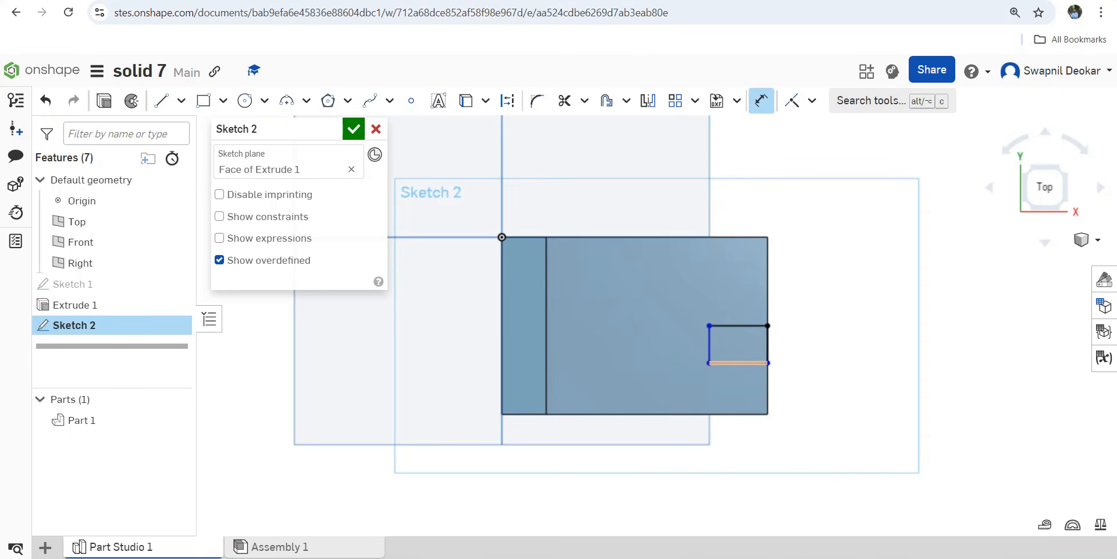
click(738, 363)
click(789, 388)
text(1)
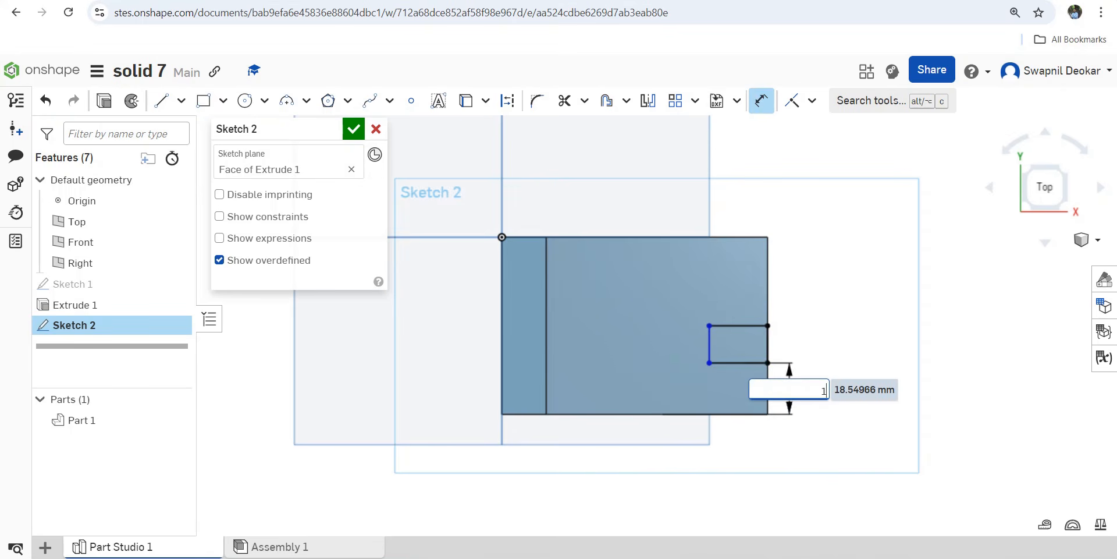
text(6)
key(Return)
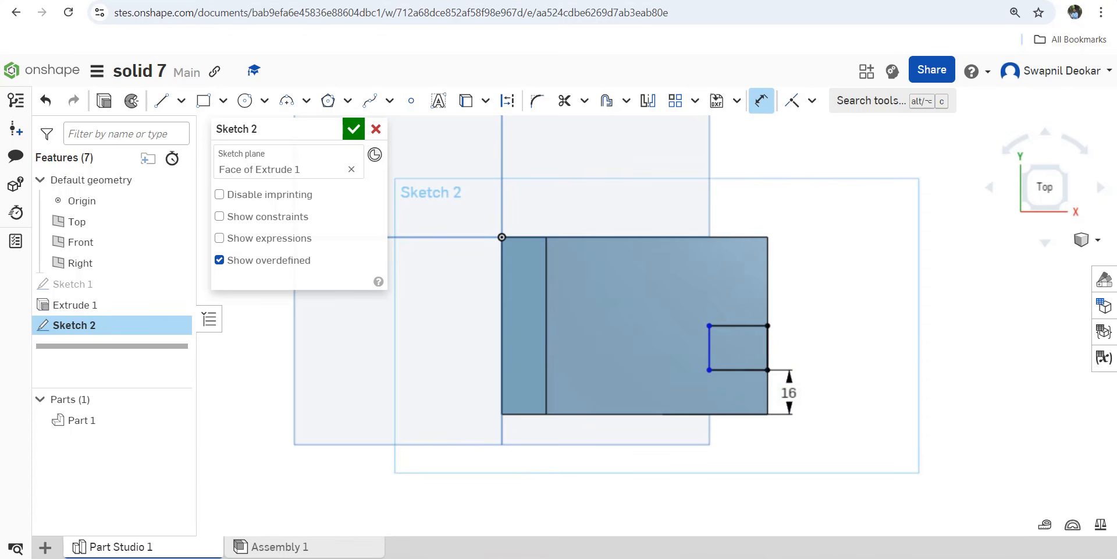
- Try to dimension the rectangle's width across its long sides as 16 mm, and delete that dimension
click(738, 325)
click(819, 359)
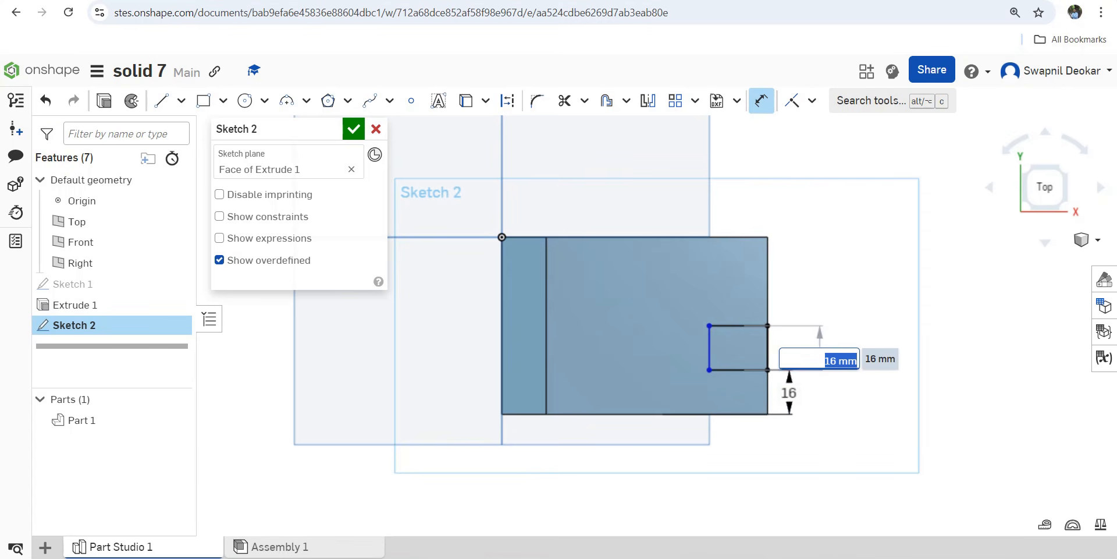
text(16)
key(Return)
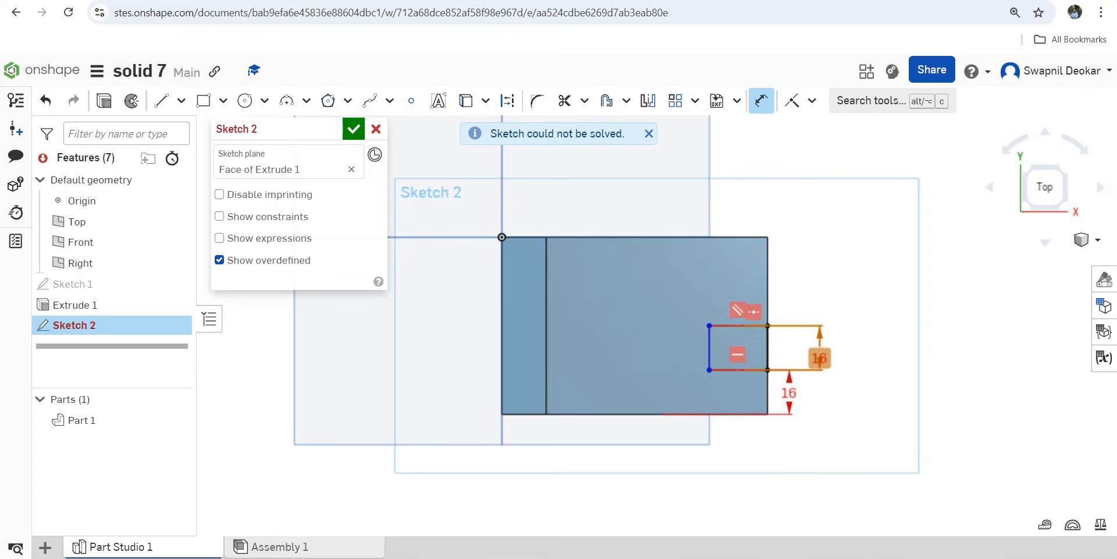
key(Delete)
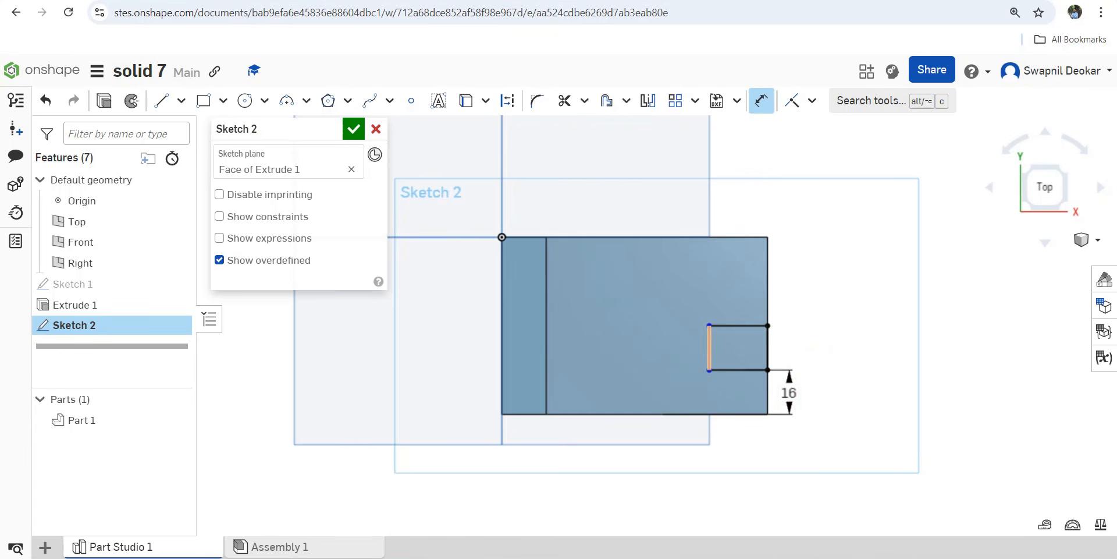
- Dimension the slot rectangle's length along its long side as 20 mm
click(738, 326)
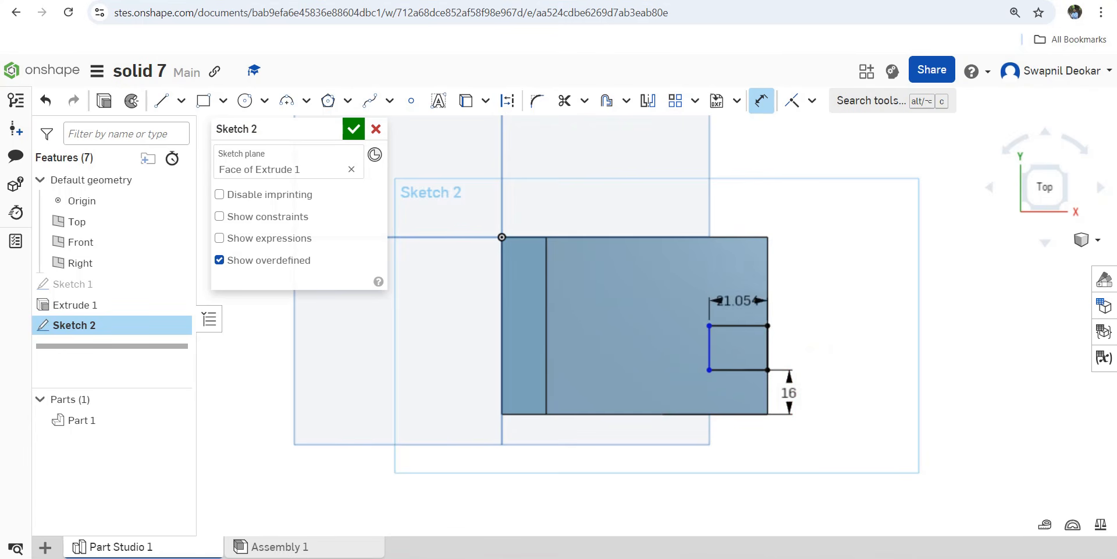
click(738, 289)
text(20)
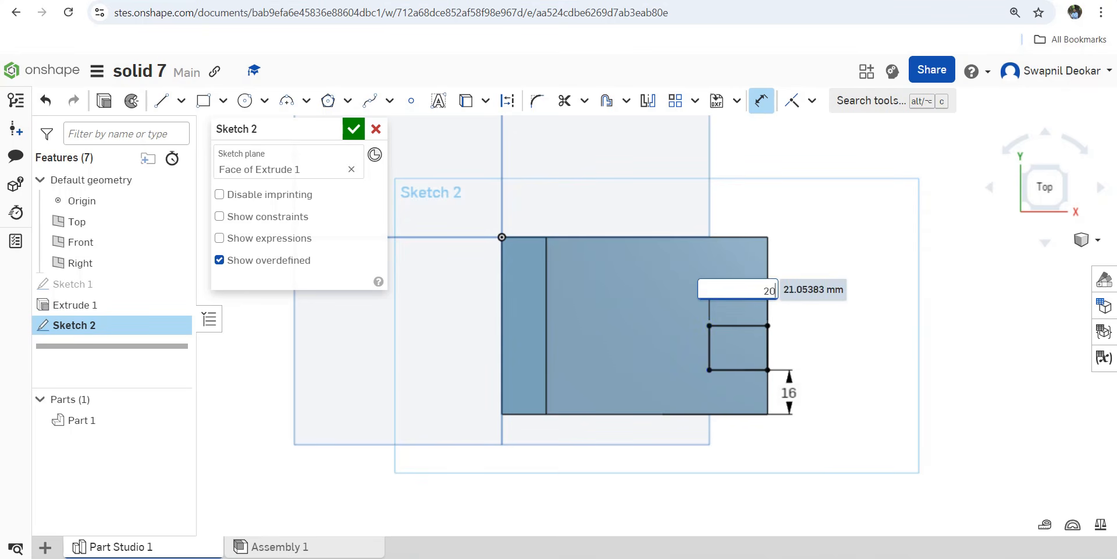
key(Return)
- Draw a 16 mm circle centred on the rectangle's inner end line, and trim that line and the inside half-circle to leave a rounded slot end
click(245, 100)
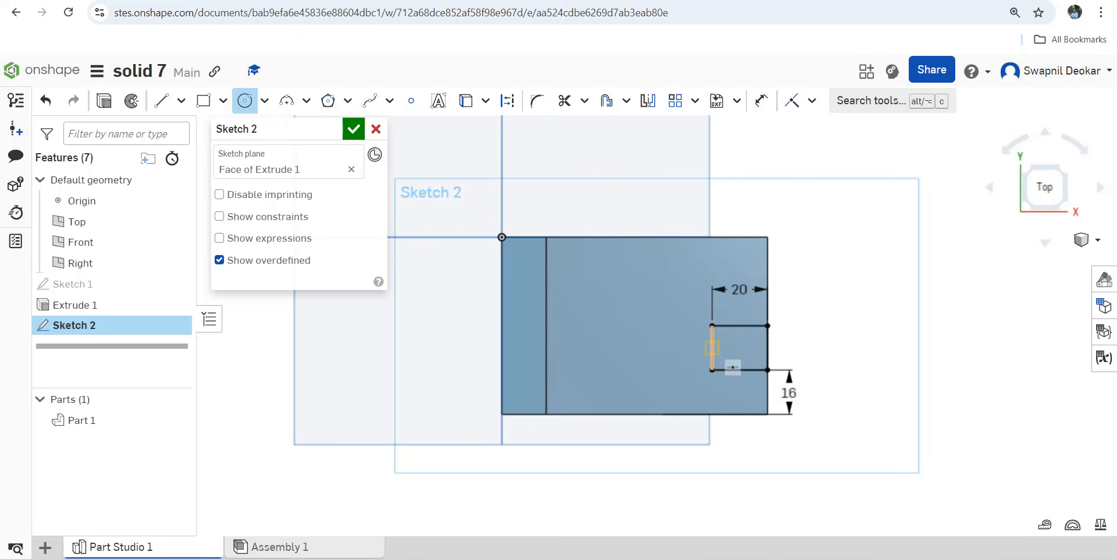
click(712, 347)
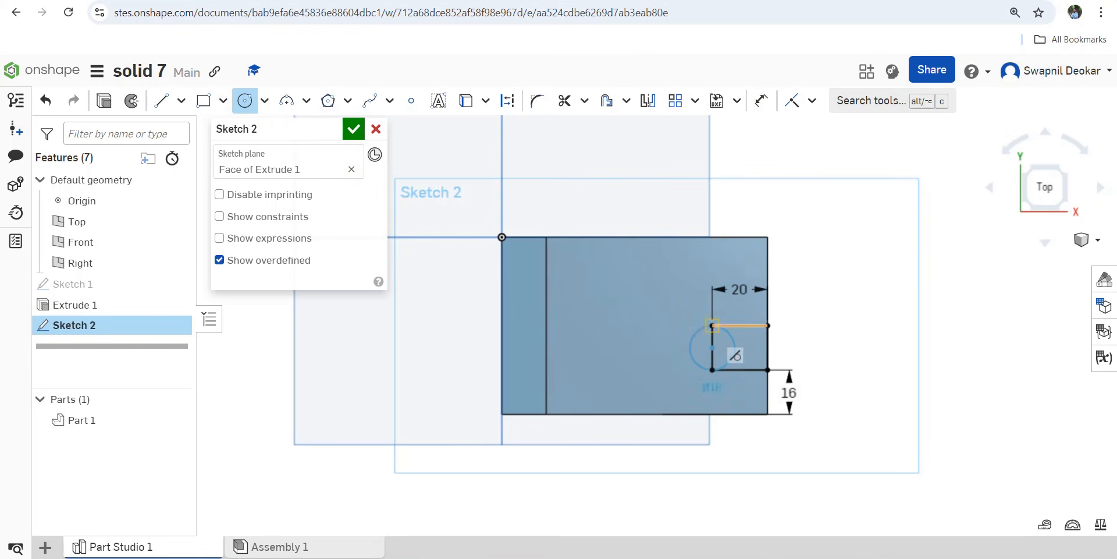
click(734, 352)
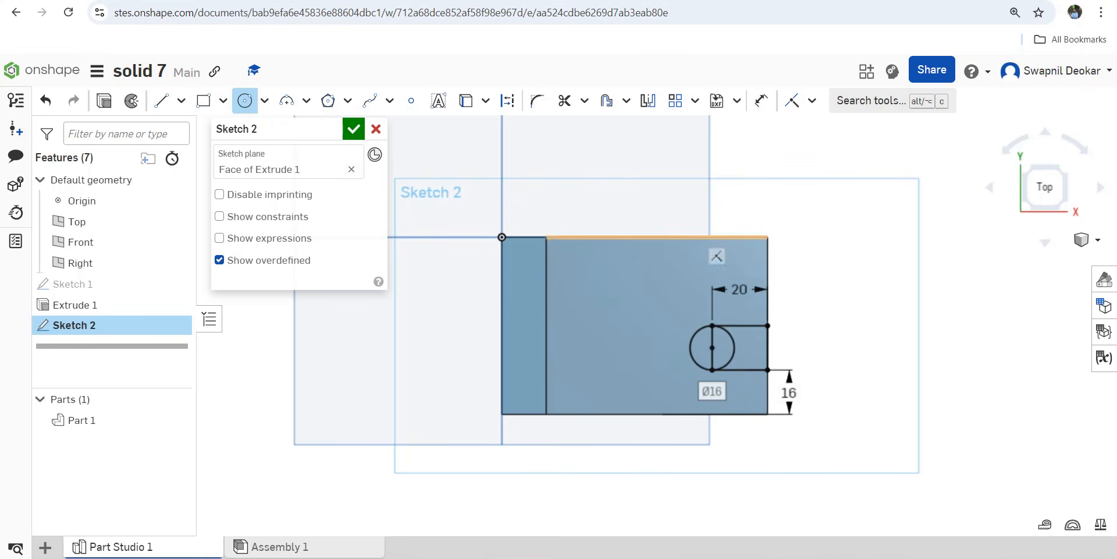
click(564, 100)
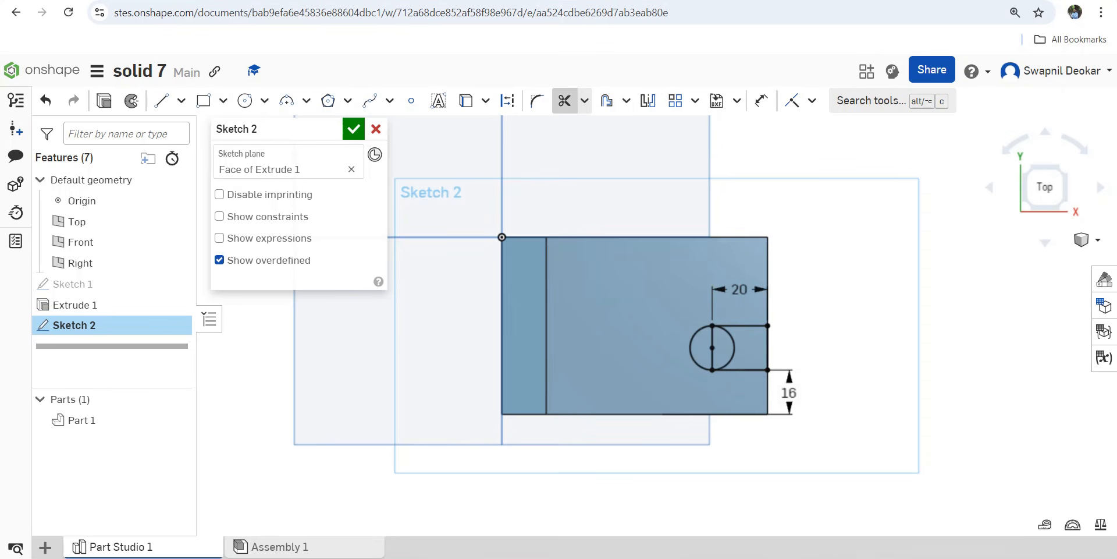
drag(724, 342, 713, 332)
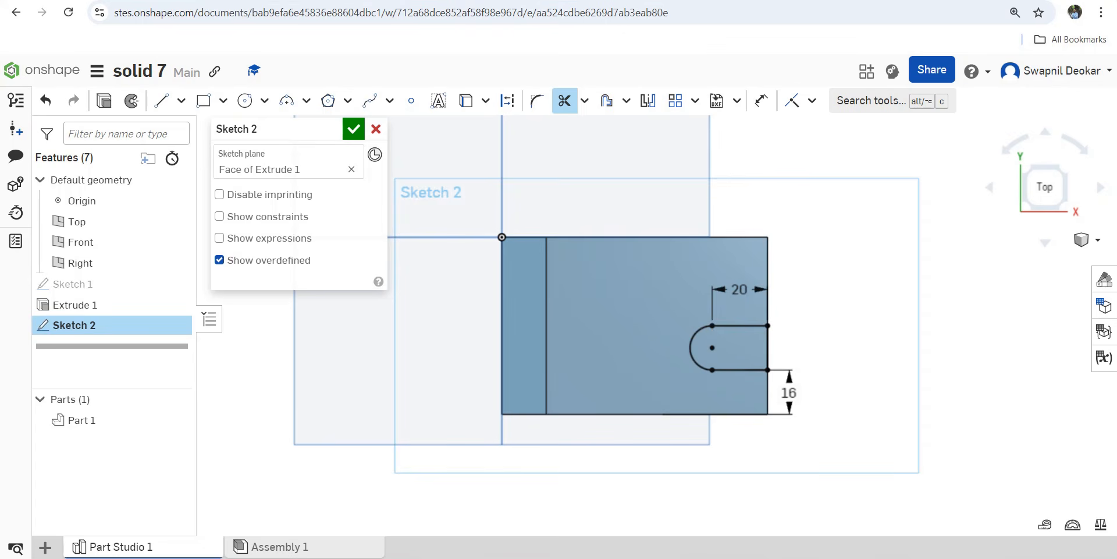
- Show the slot sketch's constraints, delete its tangent, perpendicular, midpoint, horizontal, parallel and lower arc-end coincident constraints, and finish the sketch
click(268, 216)
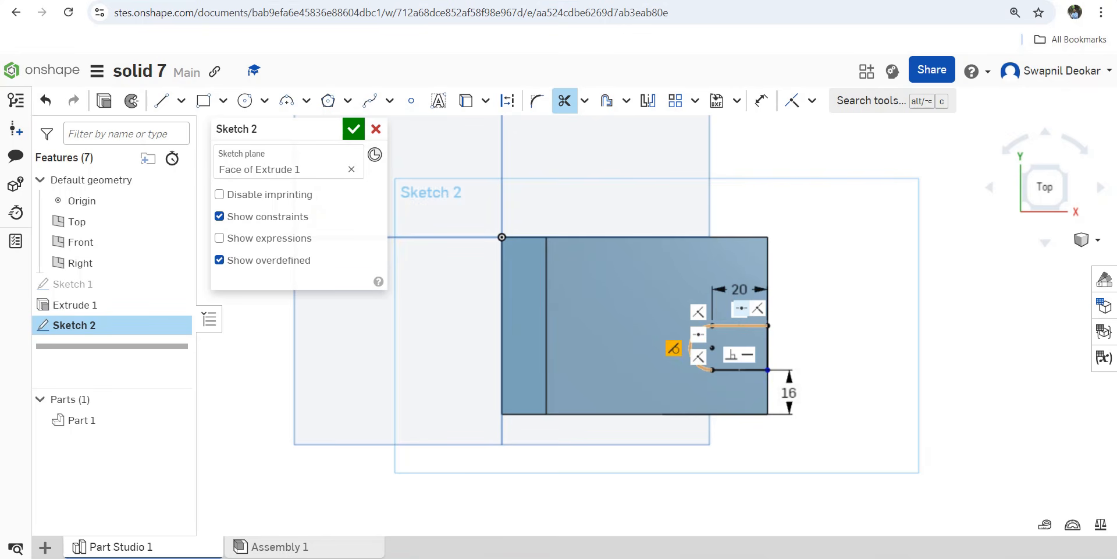
key(Delete)
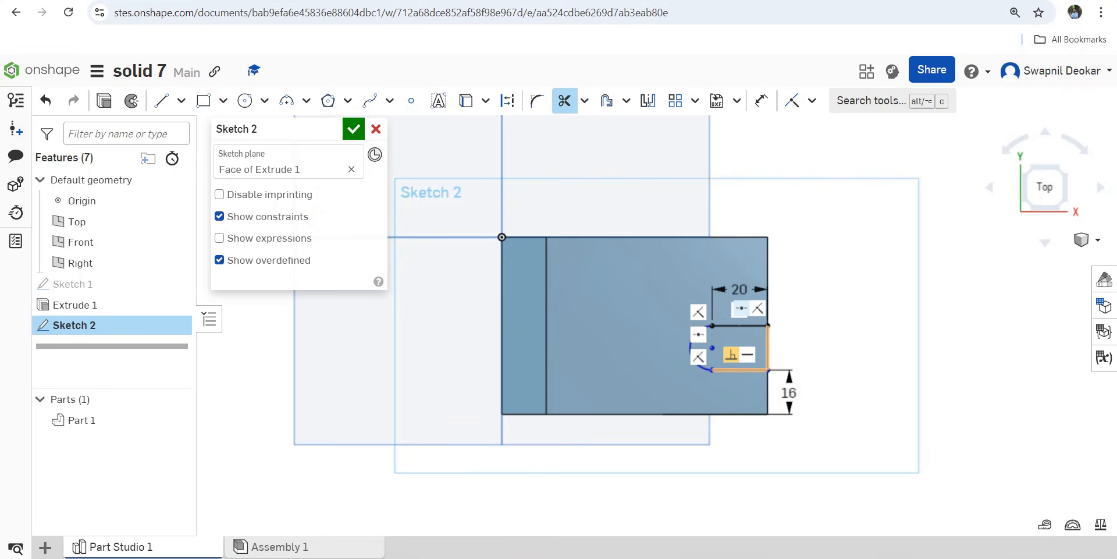
key(Delete)
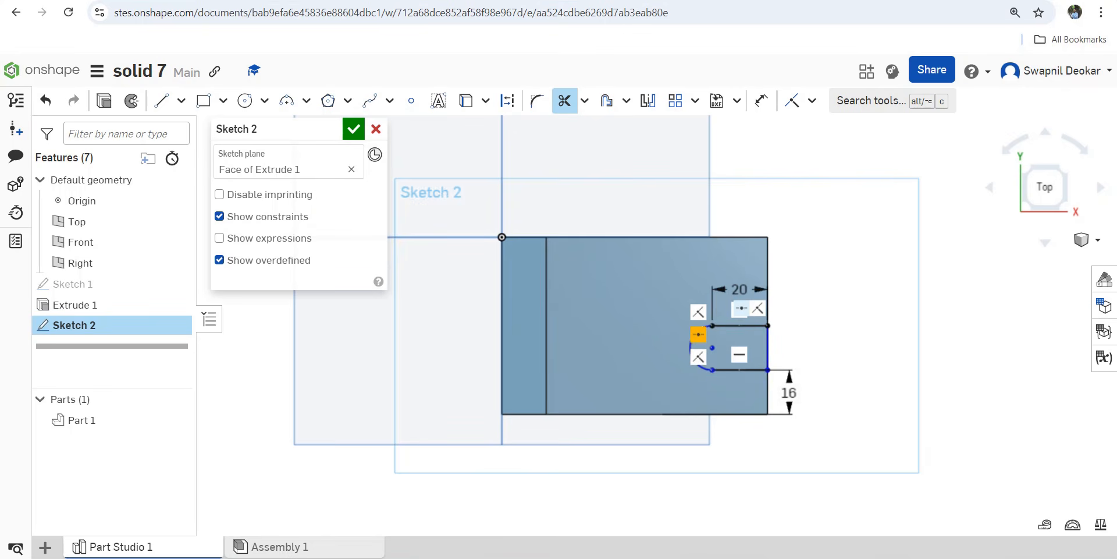
key(Delete)
key(Delete)
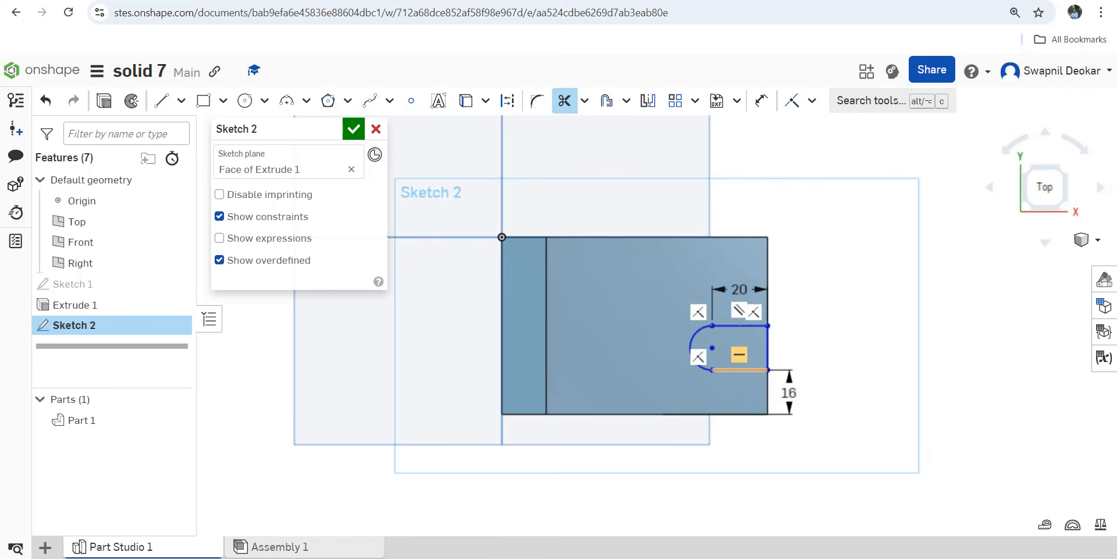
click(698, 356)
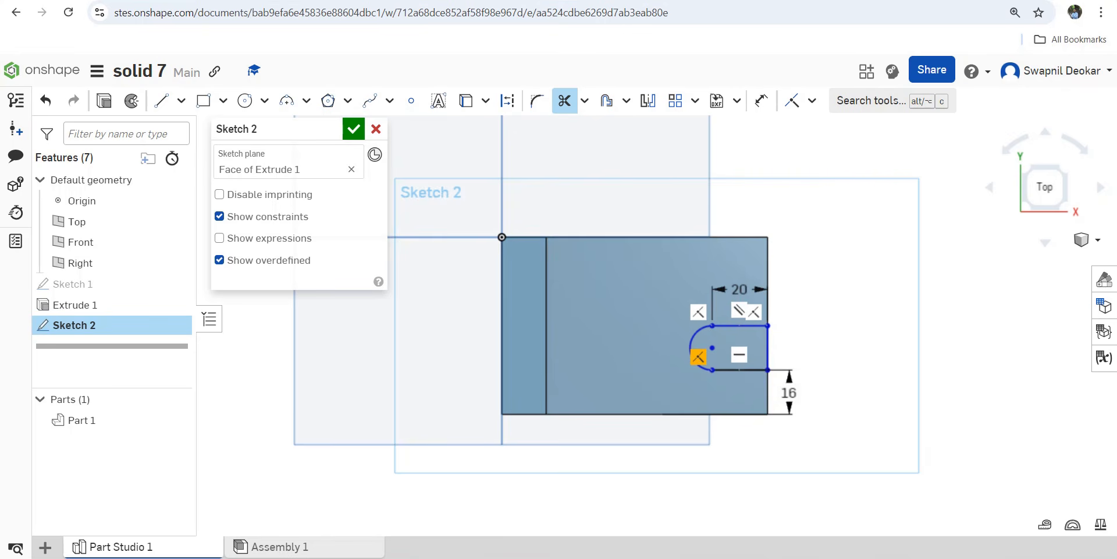
key(Delete)
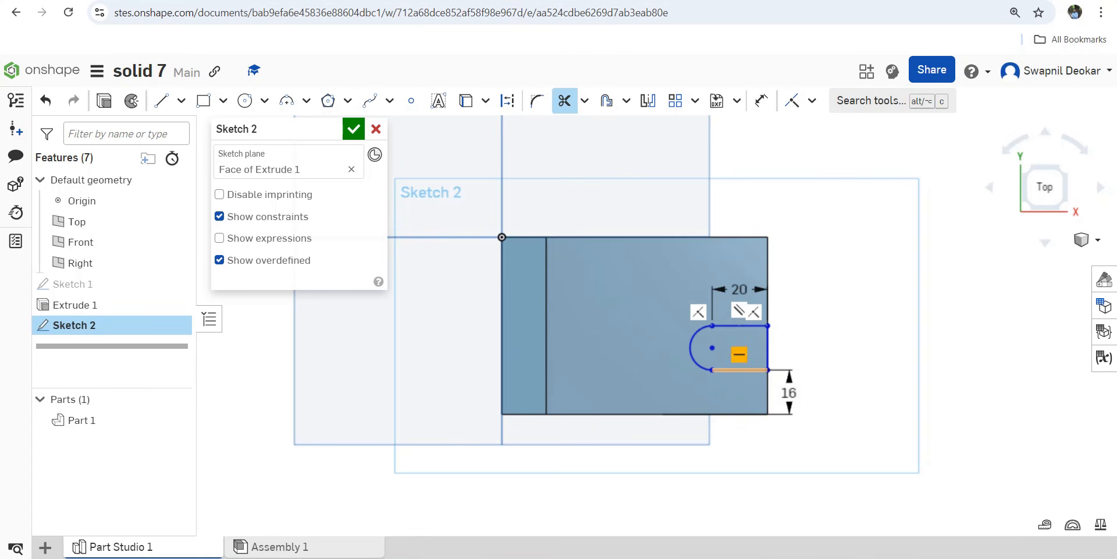
key(Delete)
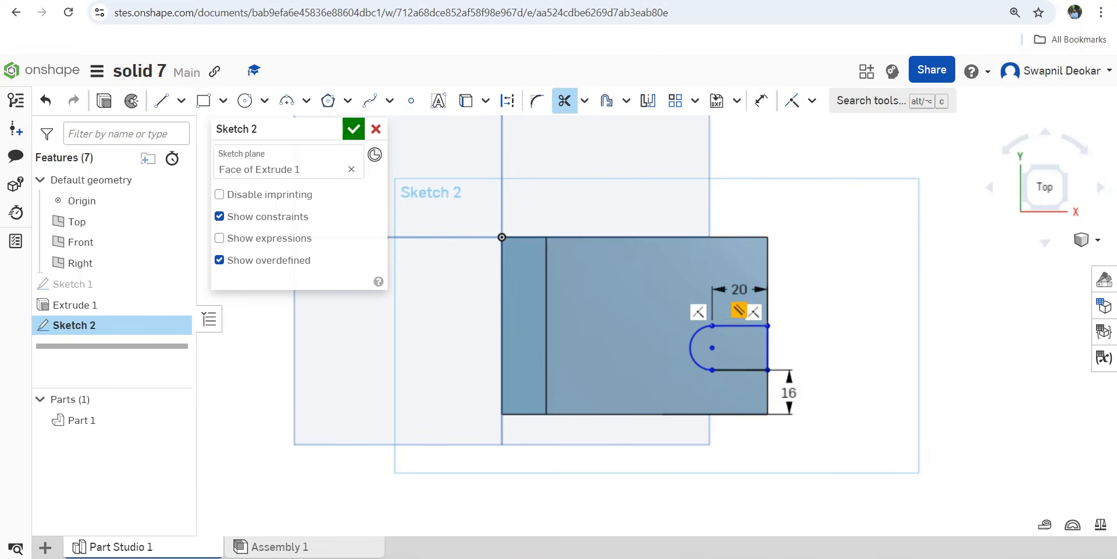
key(Delete)
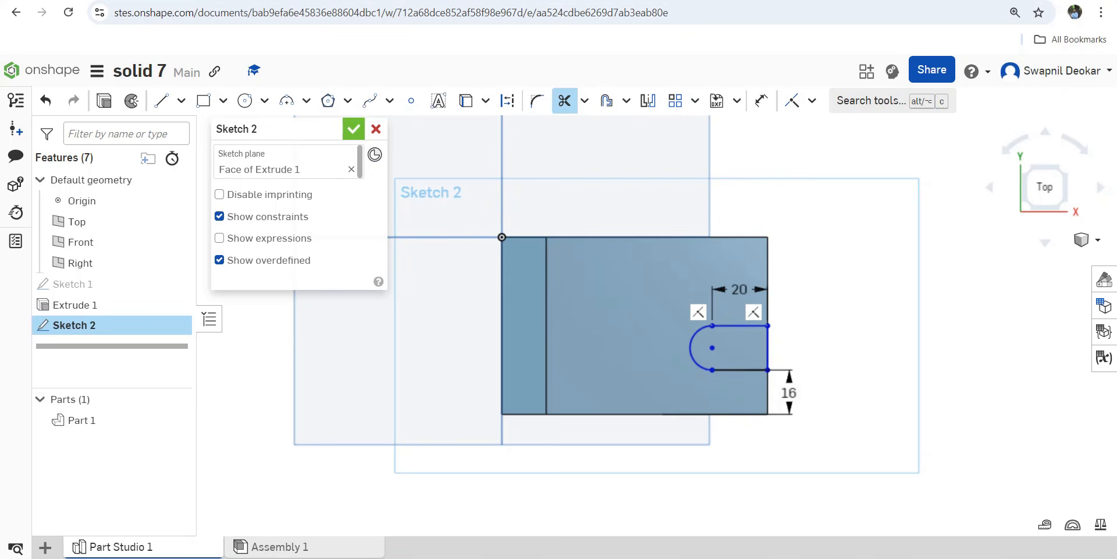
click(353, 128)
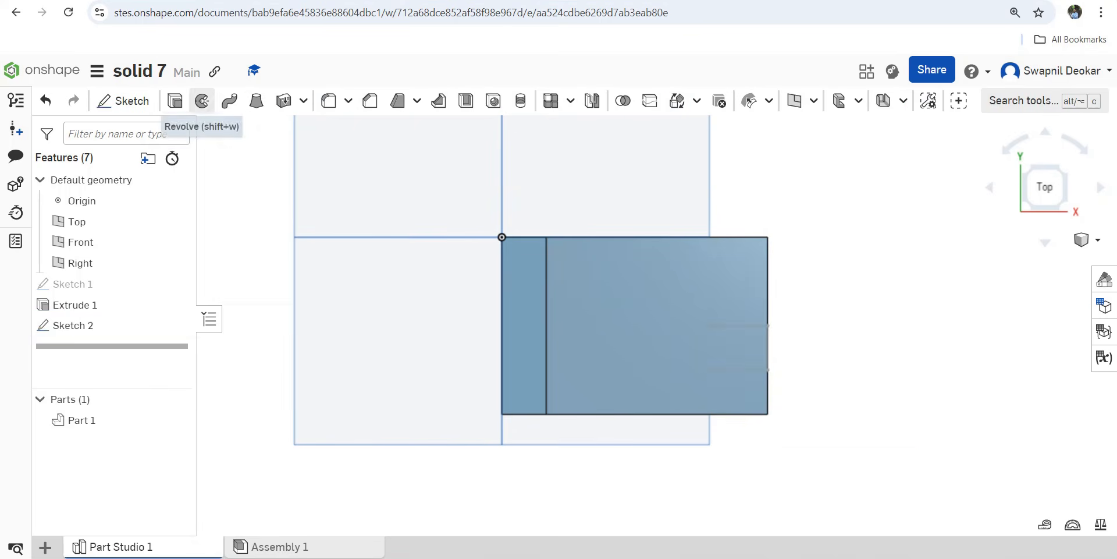
- Cut the rounded slot profile out of the base with a solid Remove extrude set to Through all
click(174, 100)
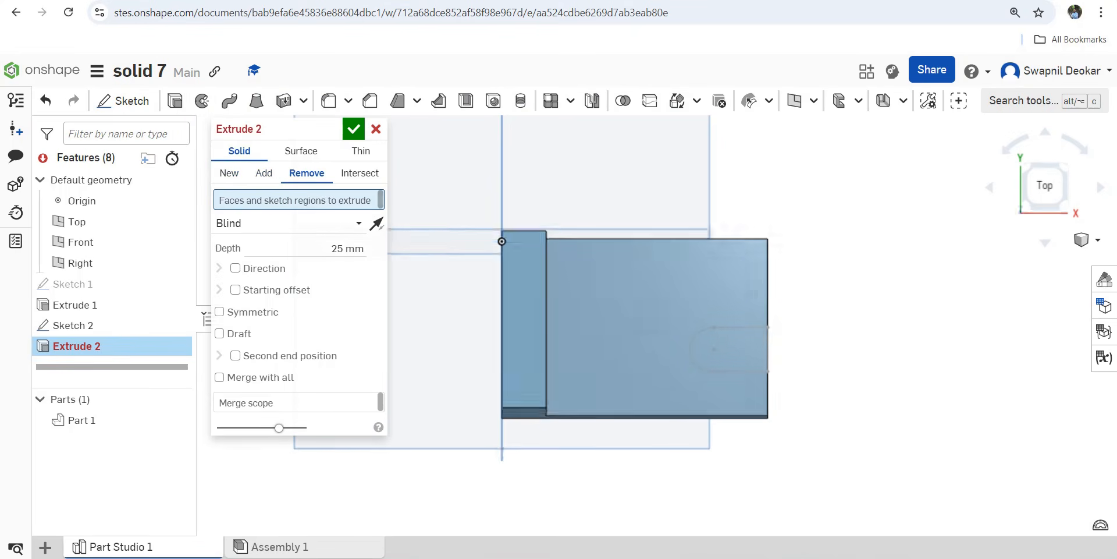
right_drag(739, 372, 738, 337)
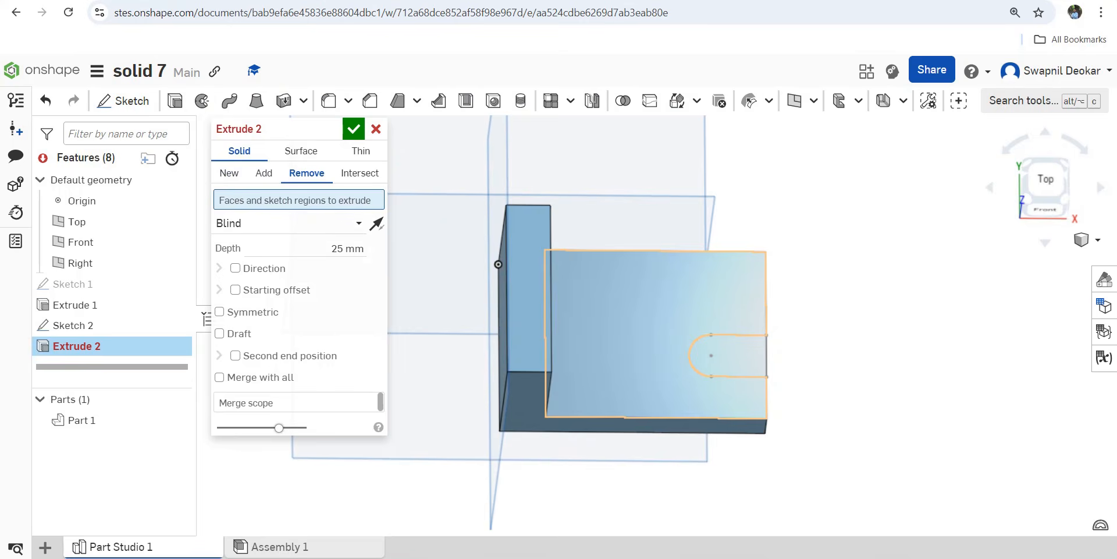
click(738, 319)
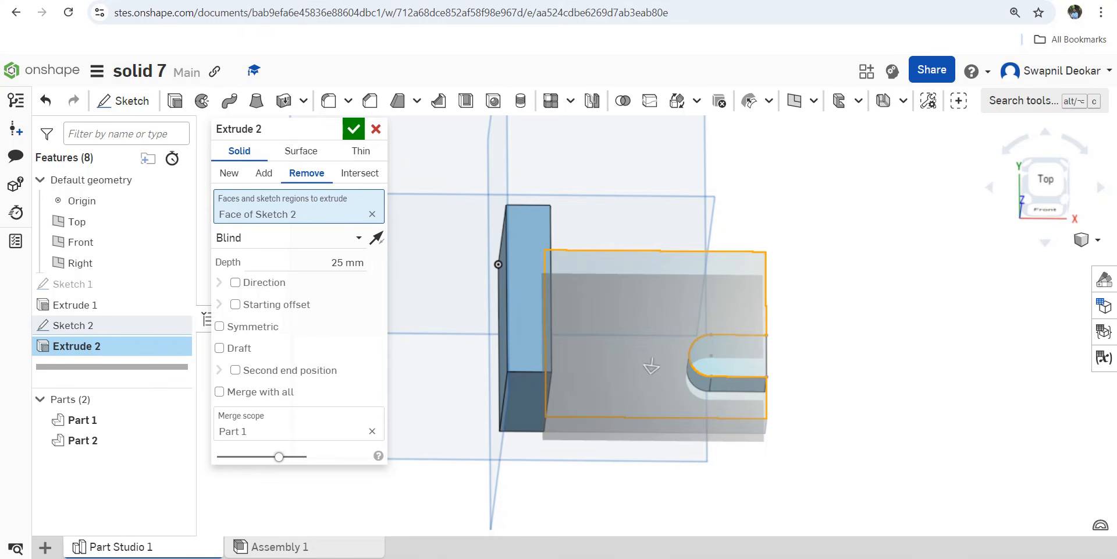
key(ctrl+z)
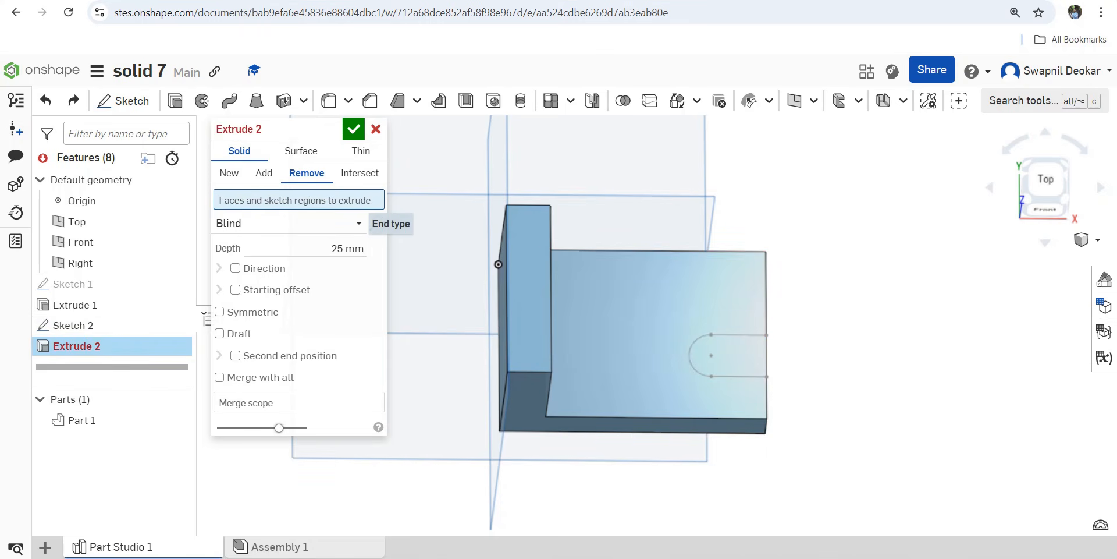
click(116, 324)
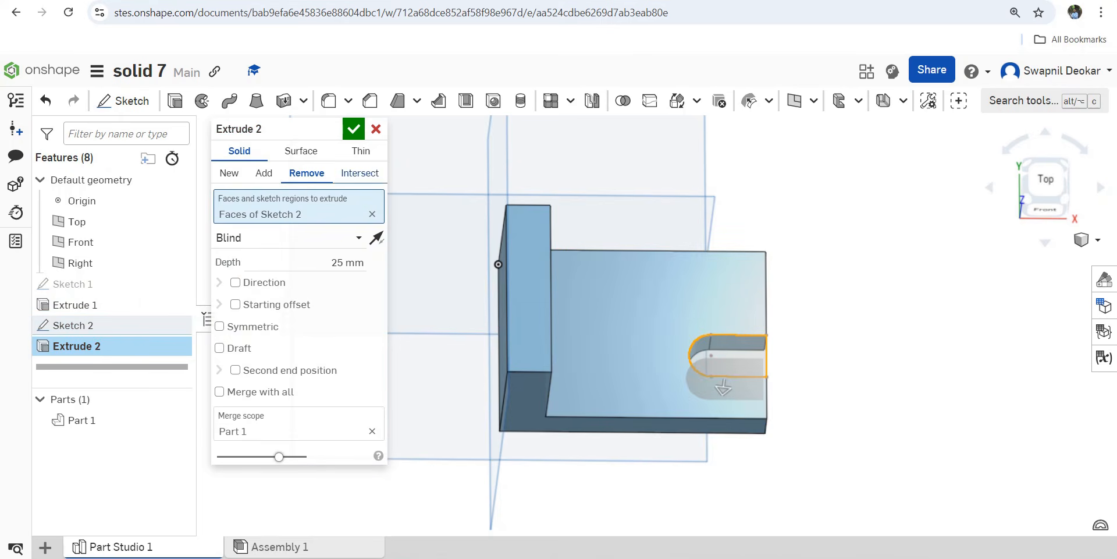
click(356, 238)
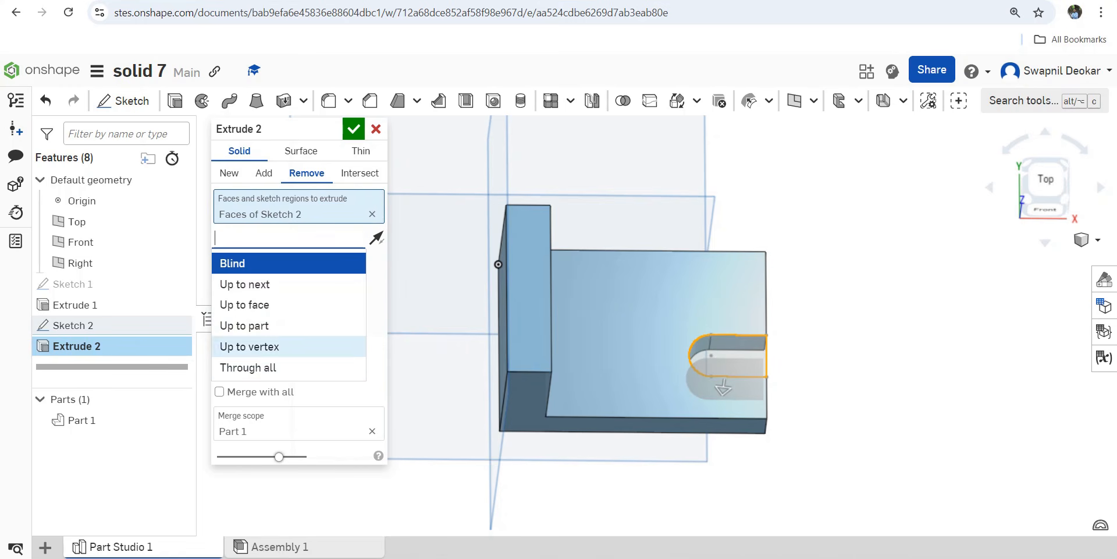
click(245, 367)
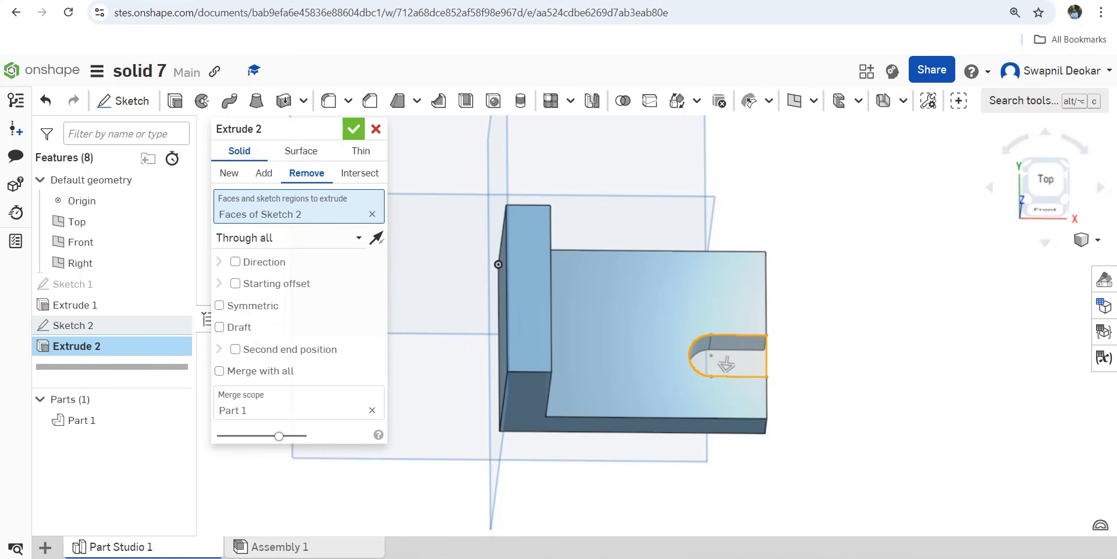
click(354, 129)
- Start a sketch on the Front plane, view it face-on, and consult the reference drawing in PowerPoint for the block's dimensions
right_drag(489, 379, 460, 279)
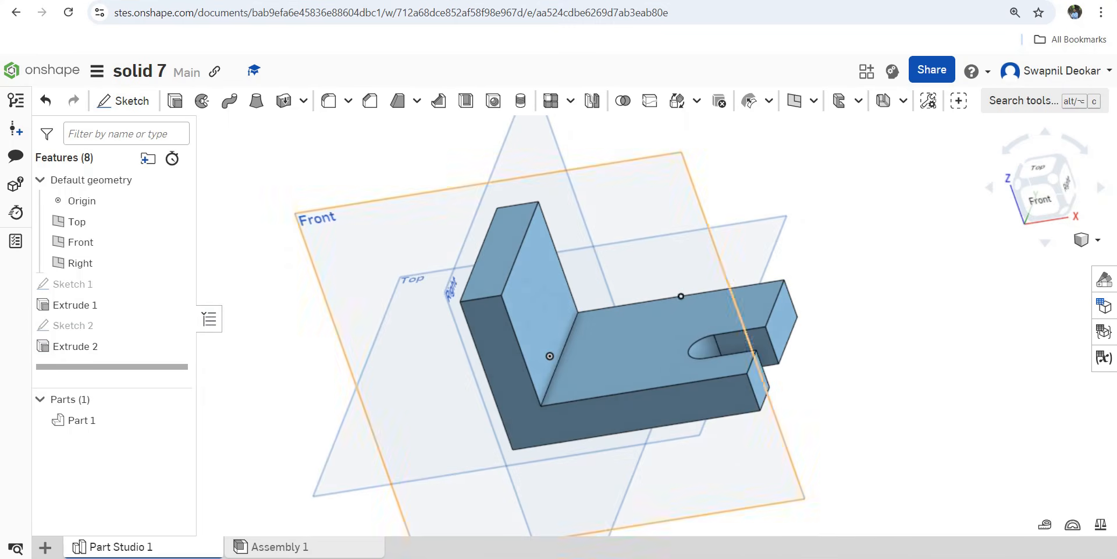
click(122, 100)
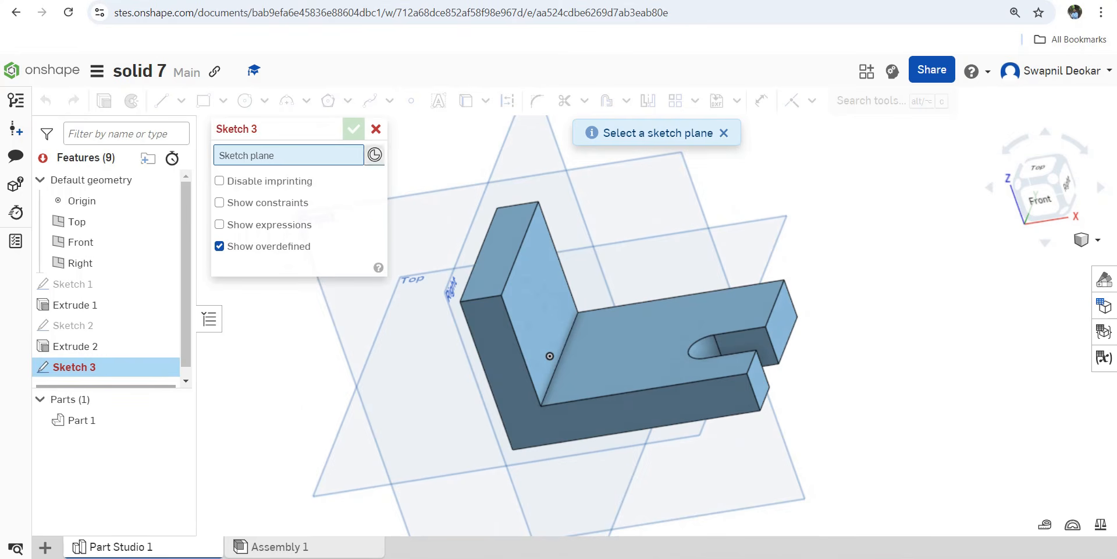
click(419, 221)
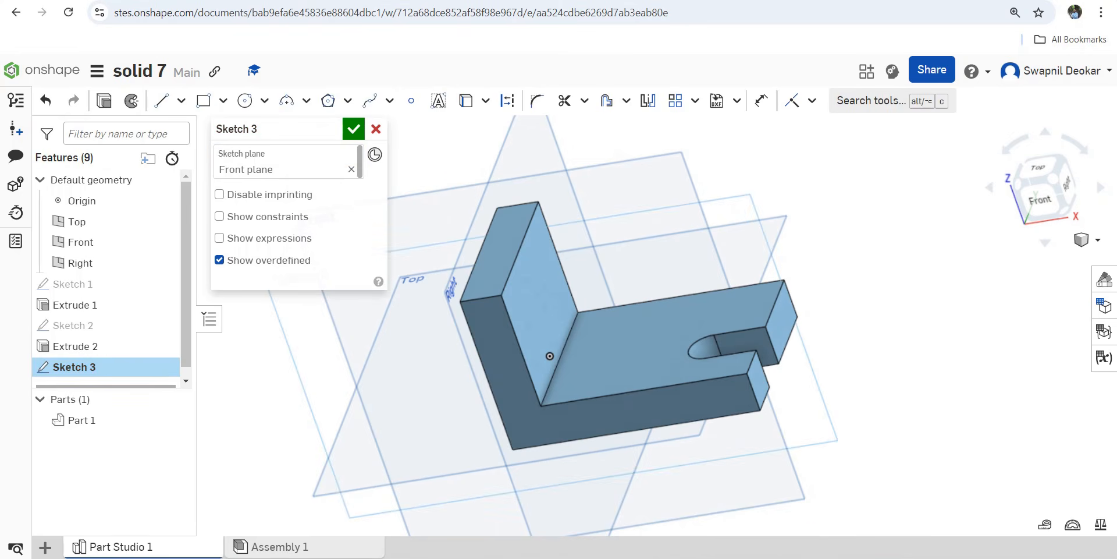
right_click(630, 205)
click(699, 426)
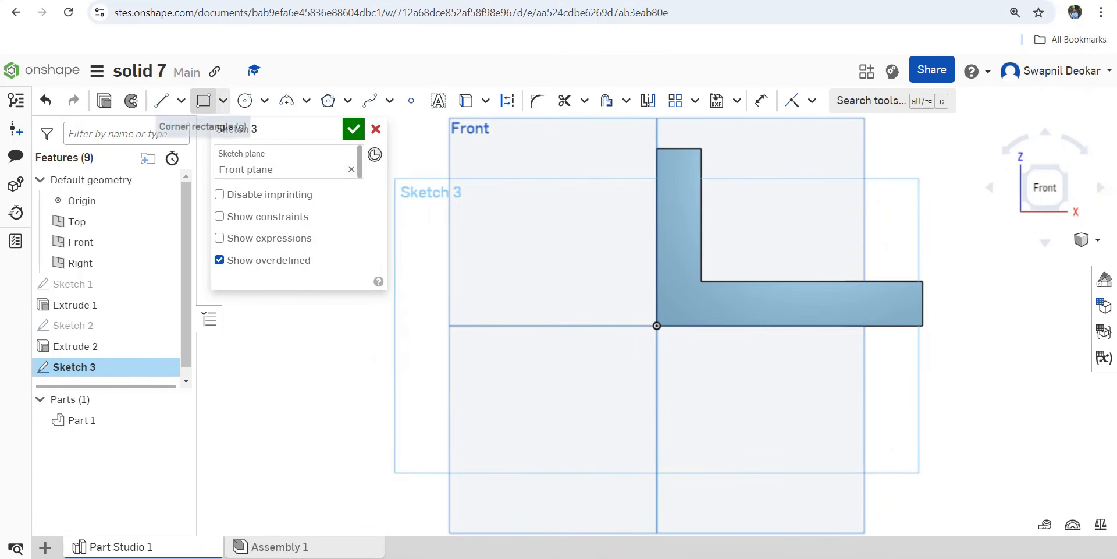
key(alt+Tab)
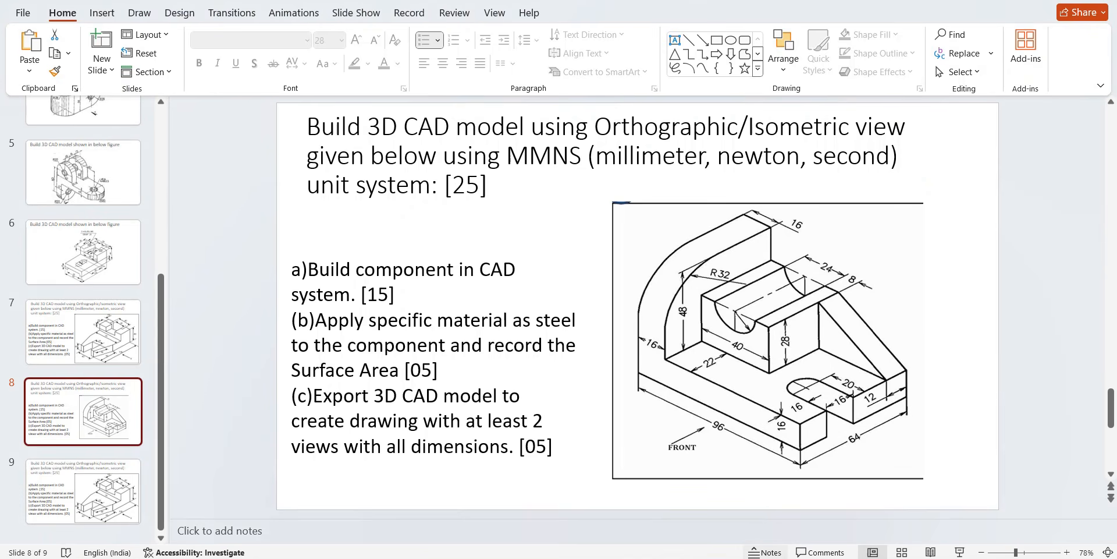
click(688, 556)
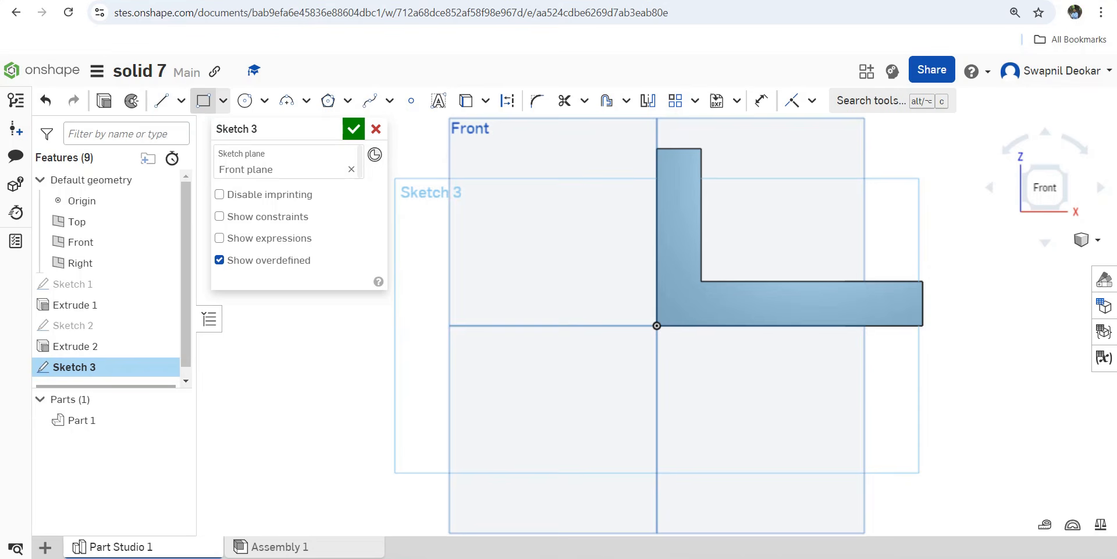
- Draw a rectangle about 33 mm wide and 26 mm high outward from the inner corner of the L-profile, resting on the base
click(203, 101)
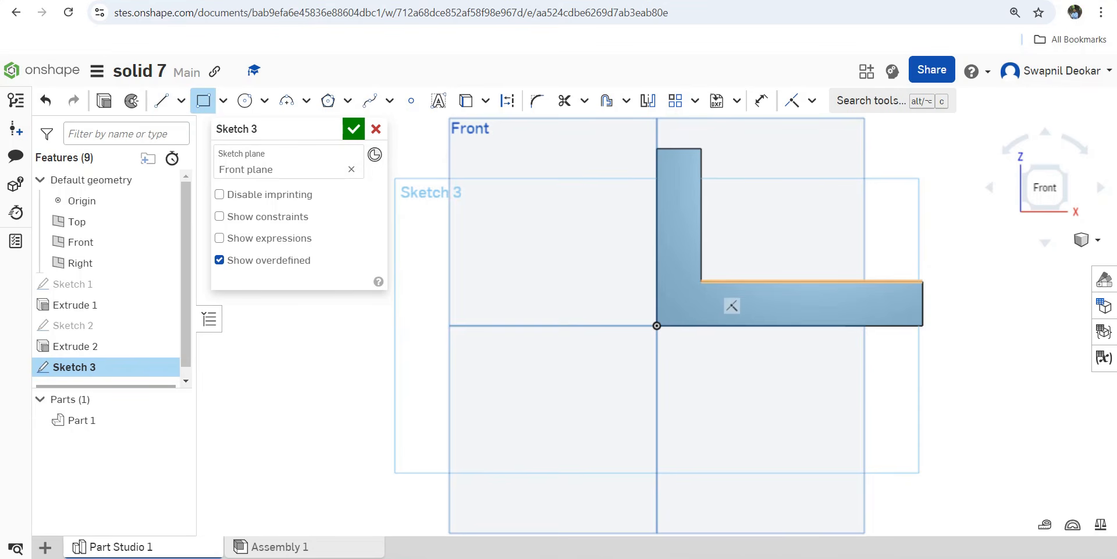
click(701, 281)
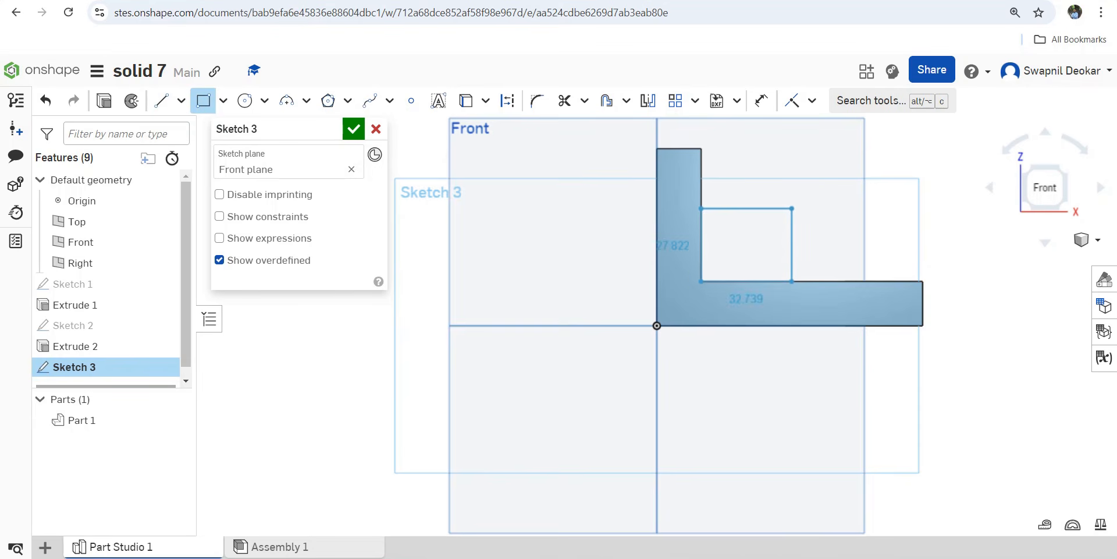
click(792, 208)
- Dimension the rectangle in the inner corner of the L-profile to 28 mm high and 40 mm wide
click(760, 100)
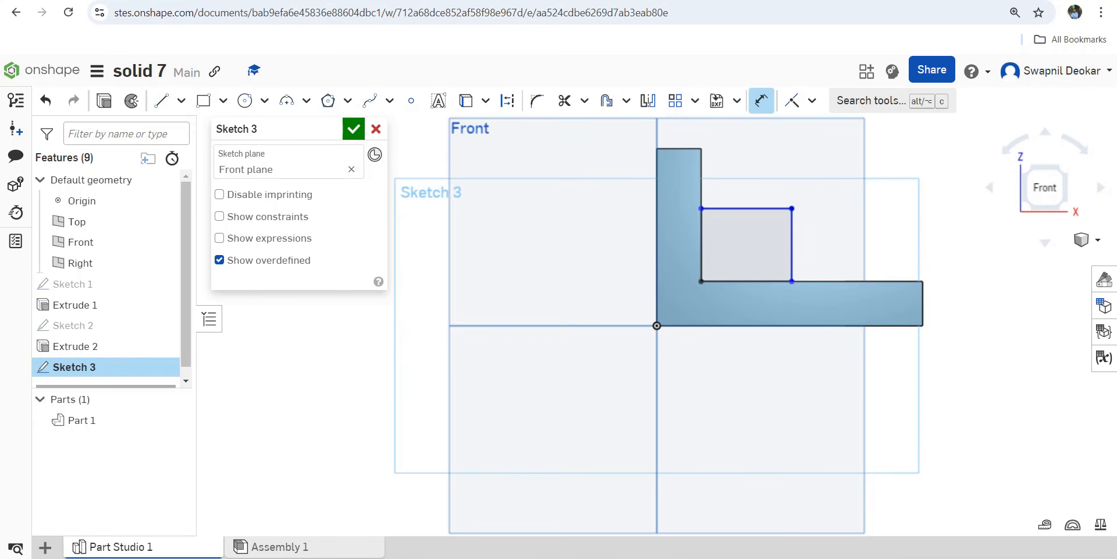
click(792, 239)
click(848, 232)
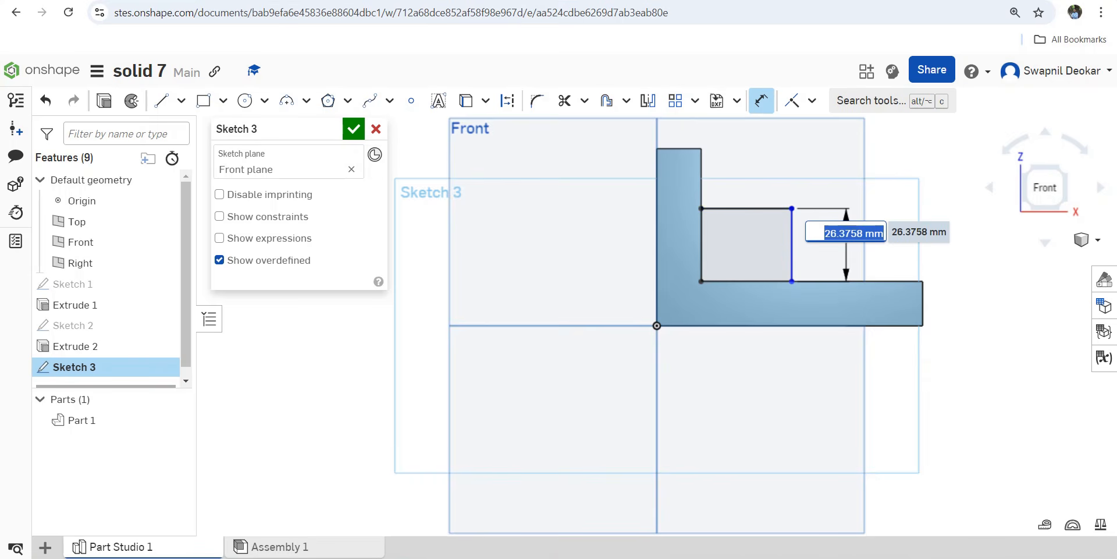
text(28)
key(Return)
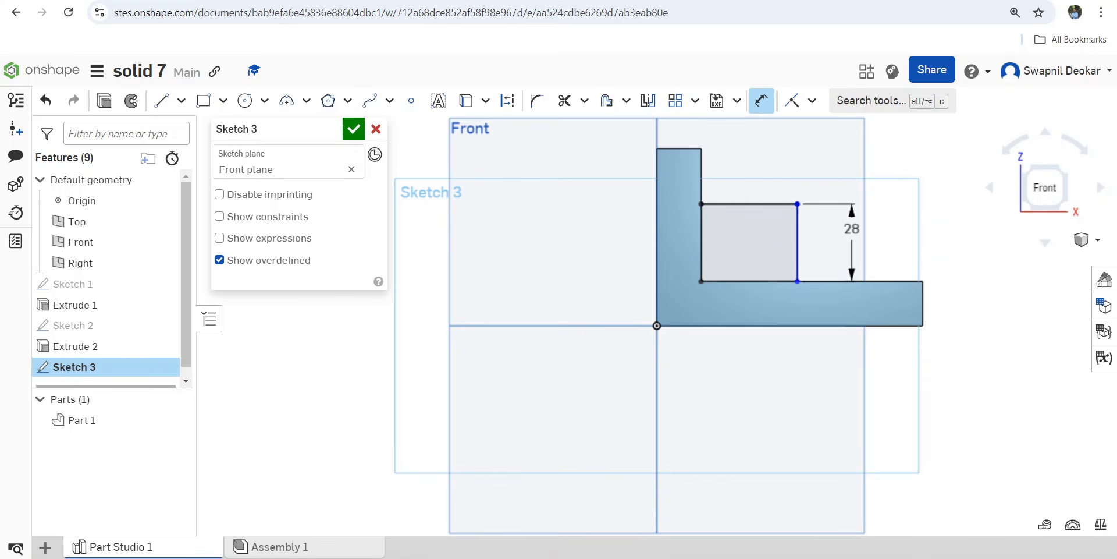
click(757, 281)
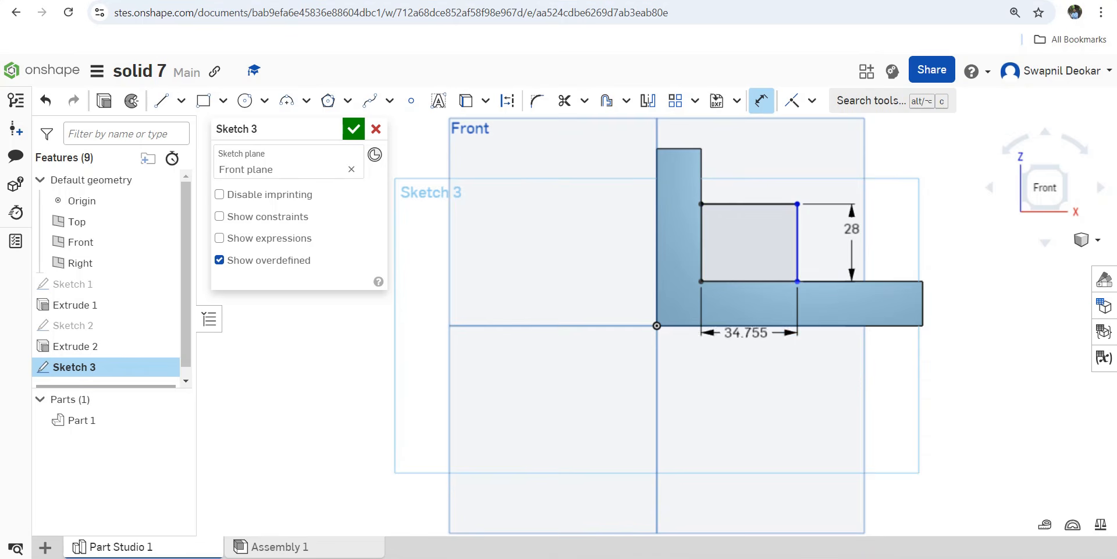
click(749, 378)
text(40)
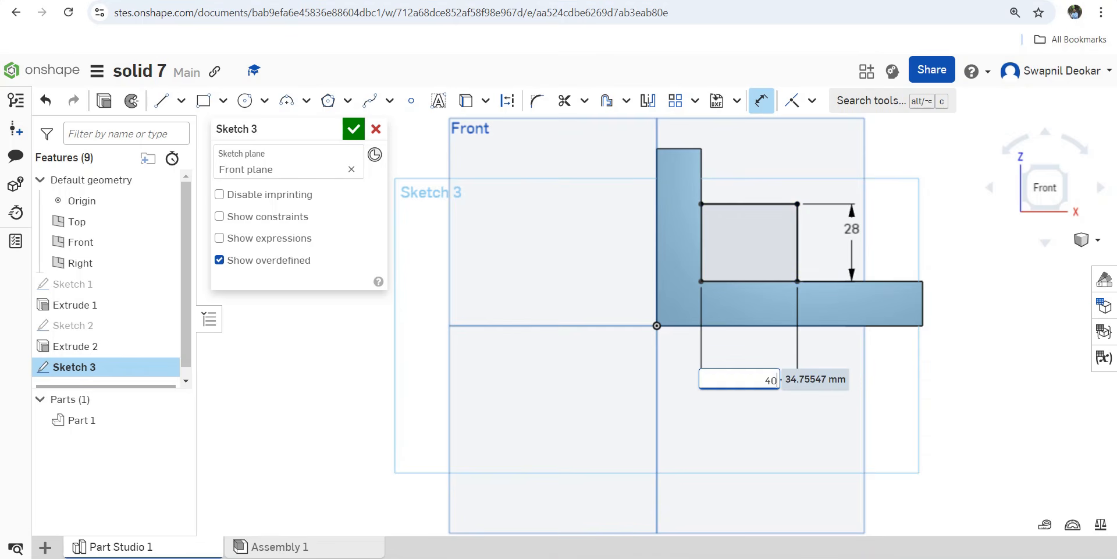
key(Return)
- Draw a 24 mm diameter circle centred on the midpoint of the rectangle's top edge and trim it into a semicircular notch
click(245, 100)
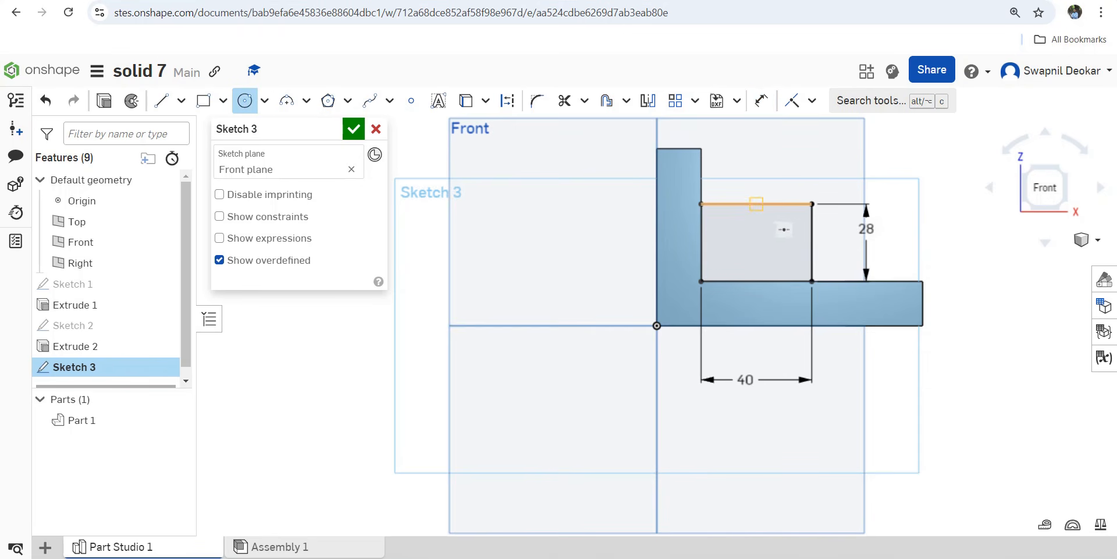
click(756, 204)
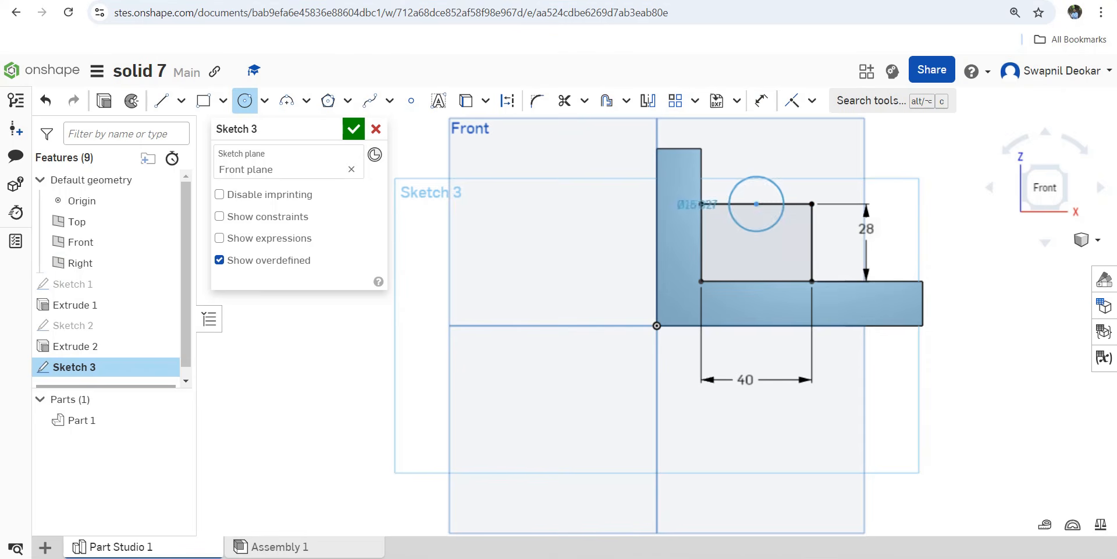
click(778, 225)
click(761, 100)
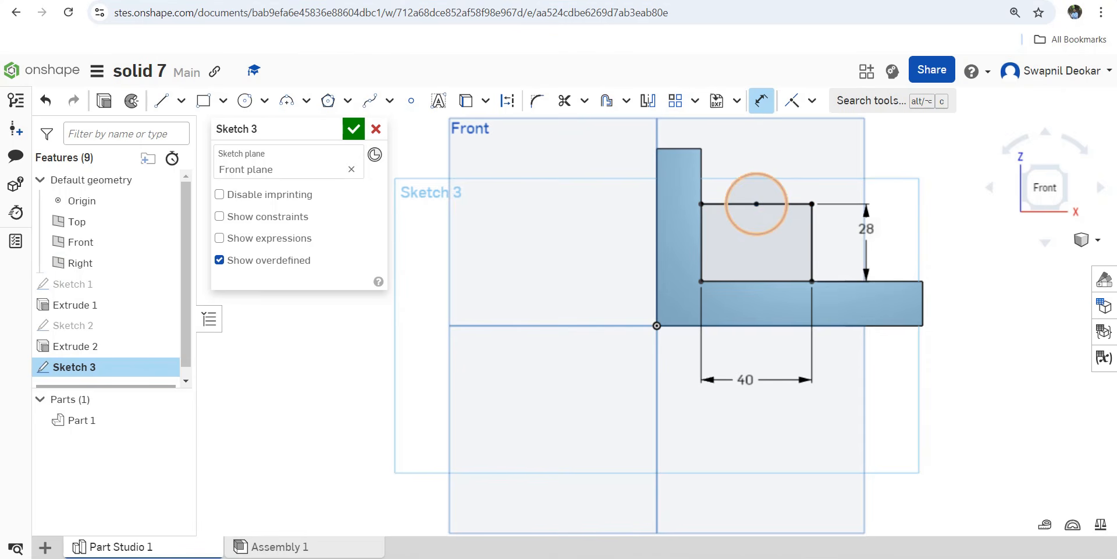
click(783, 187)
click(838, 163)
text(2)
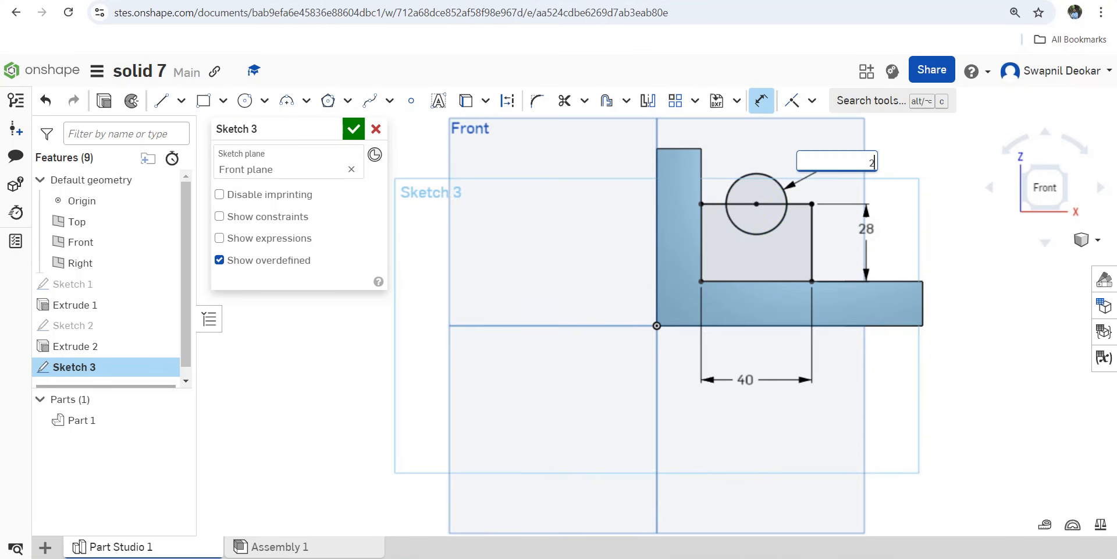
text(4)
key(Return)
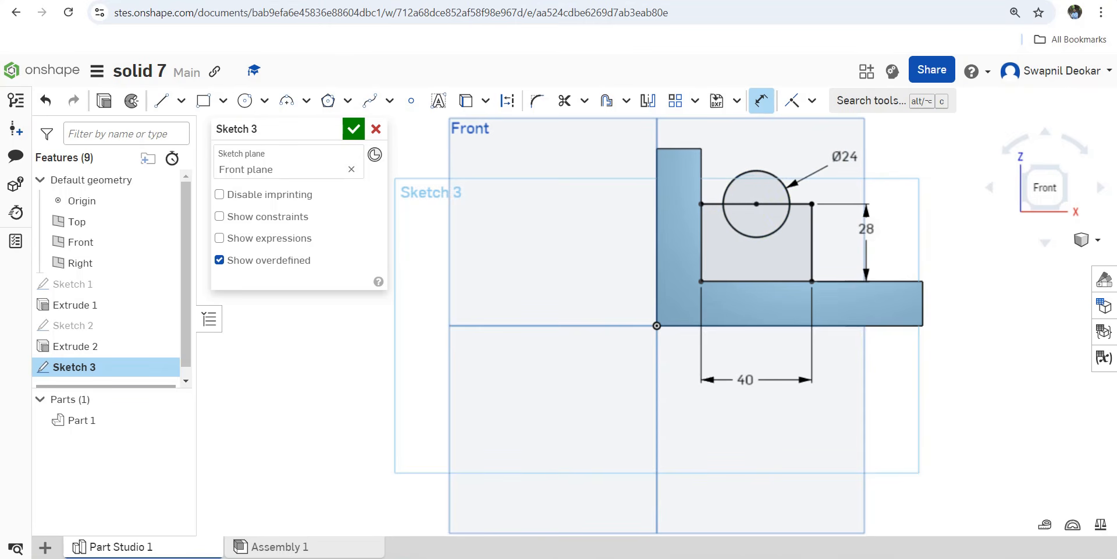
click(564, 100)
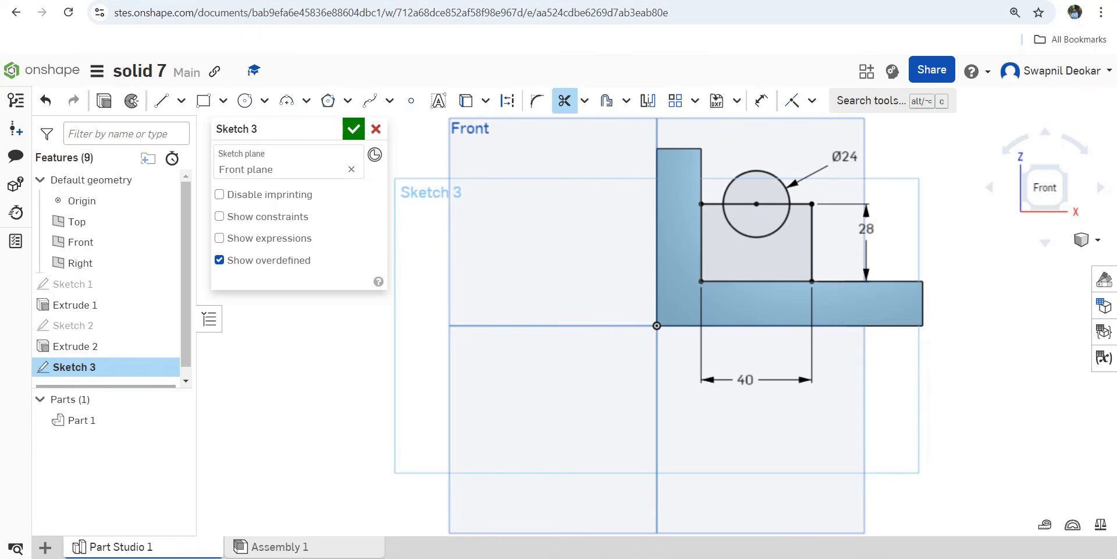
mouse_move(766, 161)
mouse_down()
mouse_move(770, 204)
mouse_move(748, 223)
mouse_move(742, 198)
mouse_up()
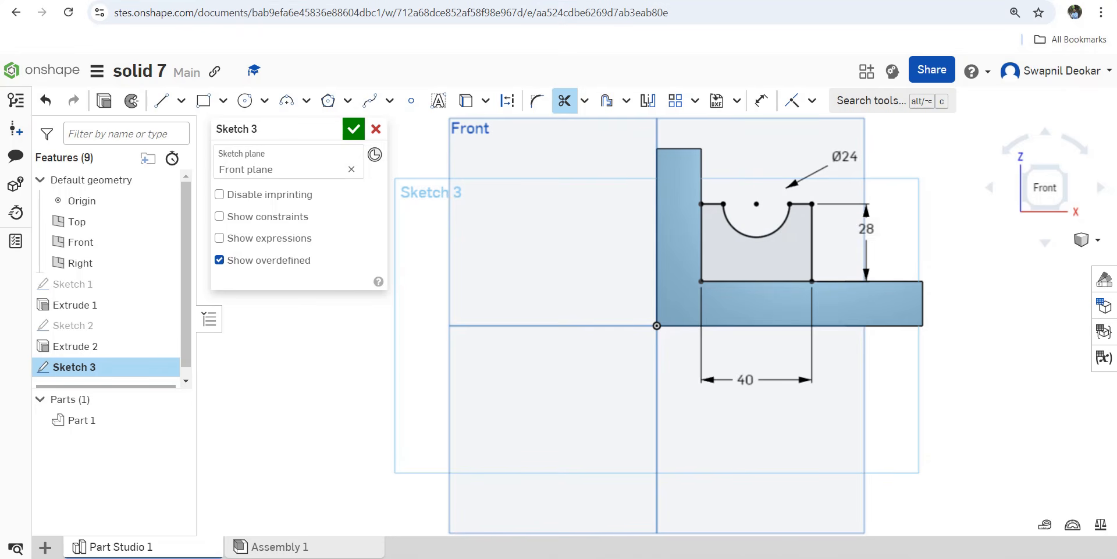
- Delete the coincident constraint tying the profile's bottom line to the L's inner corner, hide the constraints again, and finish the sketch
click(219, 216)
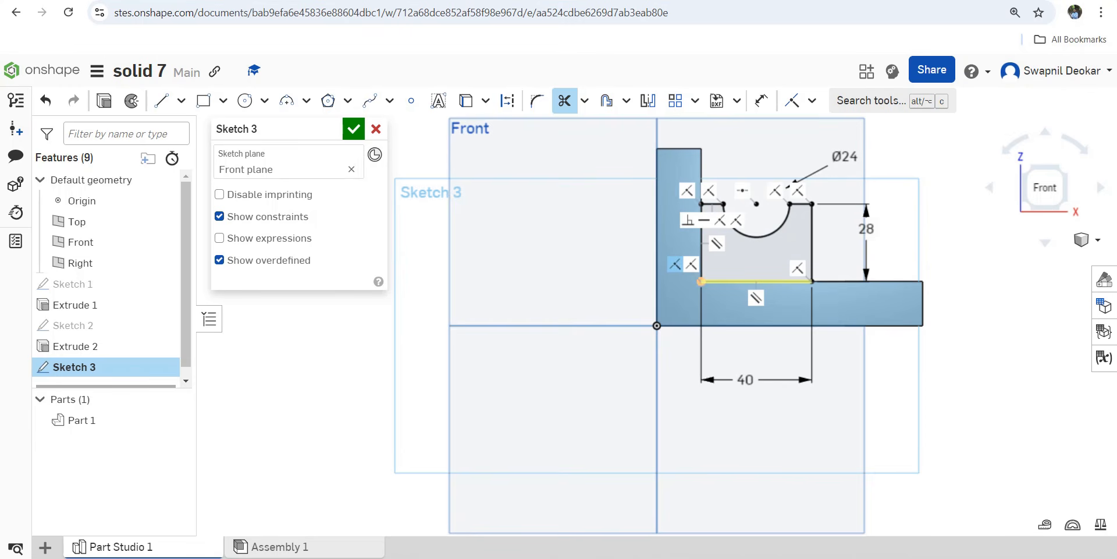
key(Delete)
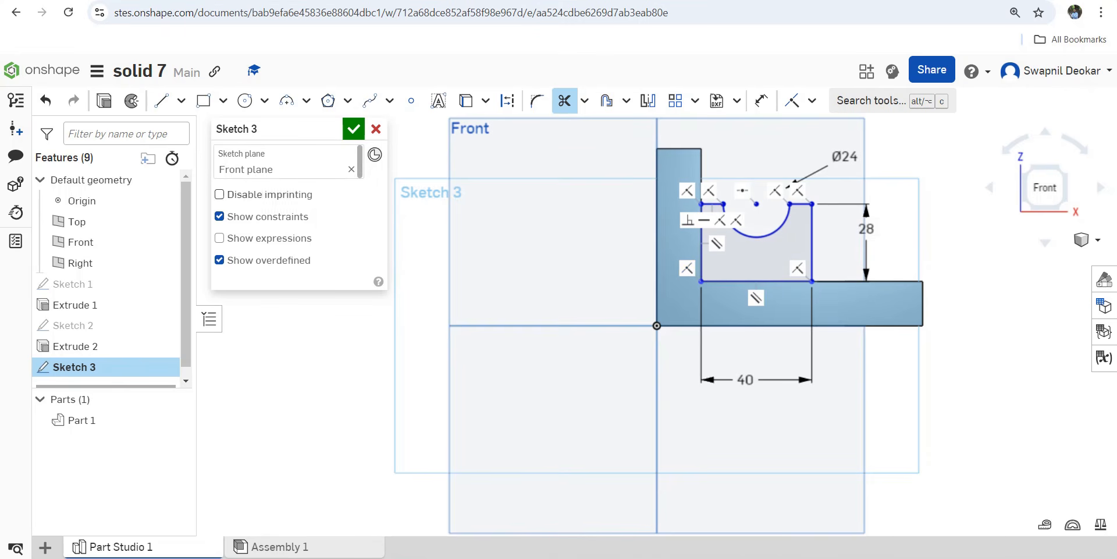
click(219, 216)
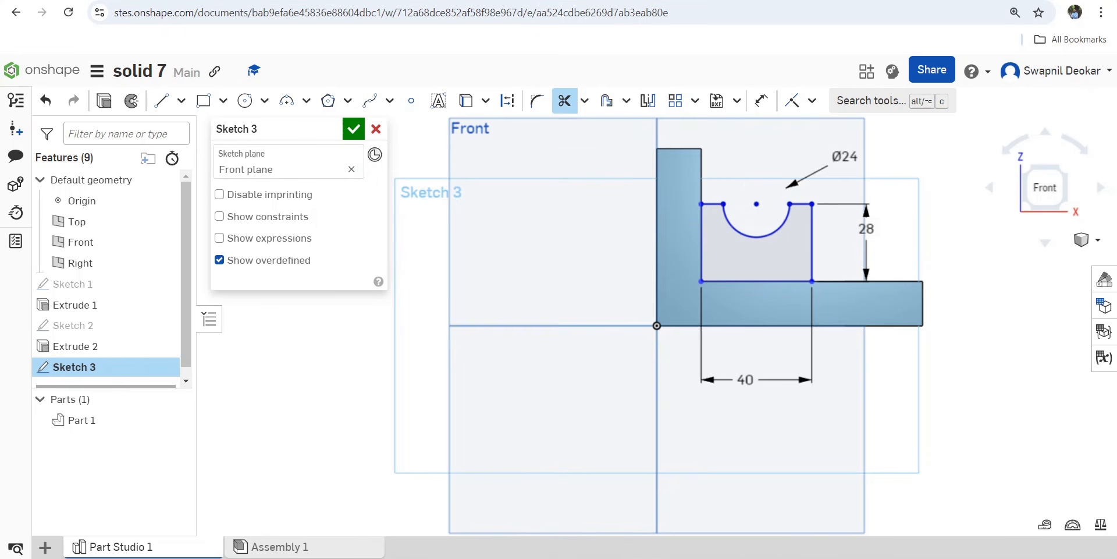
click(353, 129)
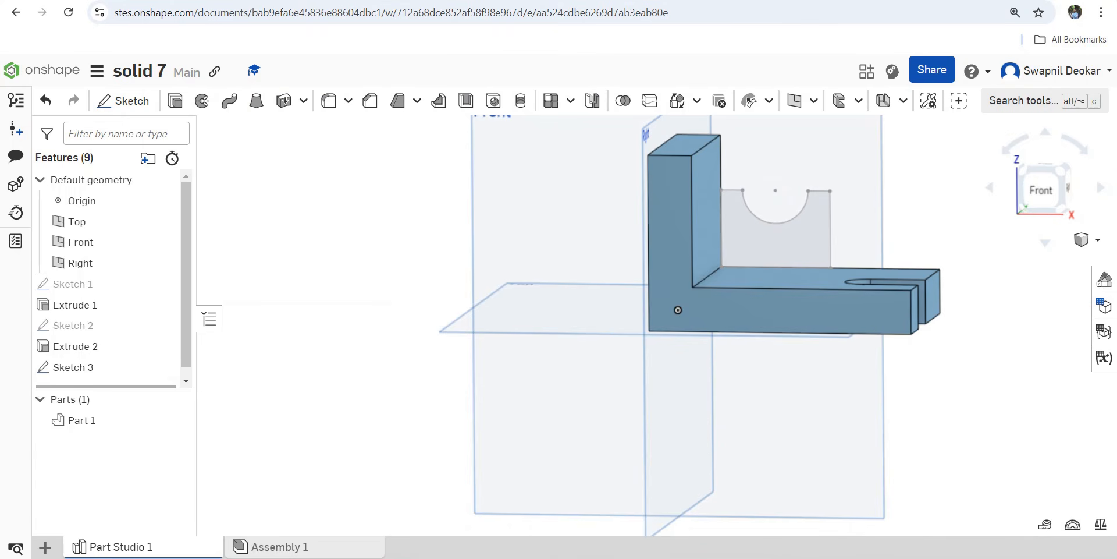
- Extrude the notched block profile as a solid Add with a Blind depth of 42 mm, consulting the reference drawing in PowerPoint
click(175, 101)
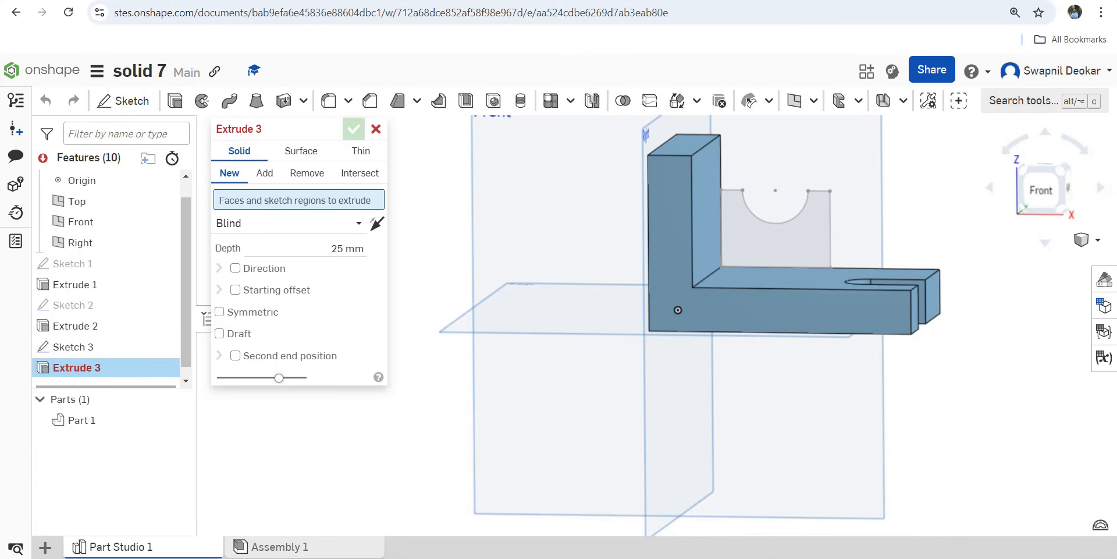
right_drag(850, 168, 806, 204)
click(806, 201)
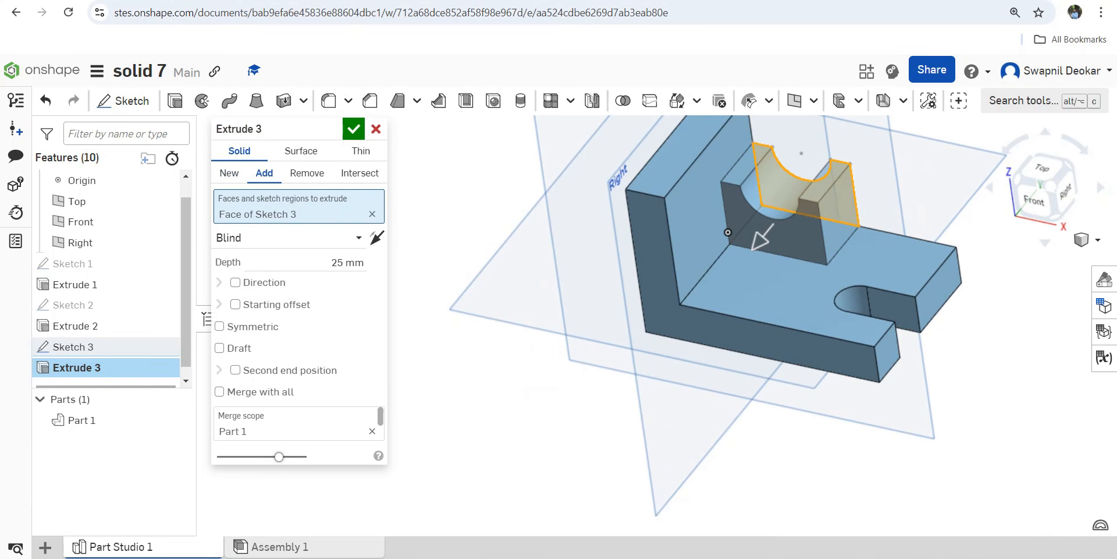
key(alt+Tab)
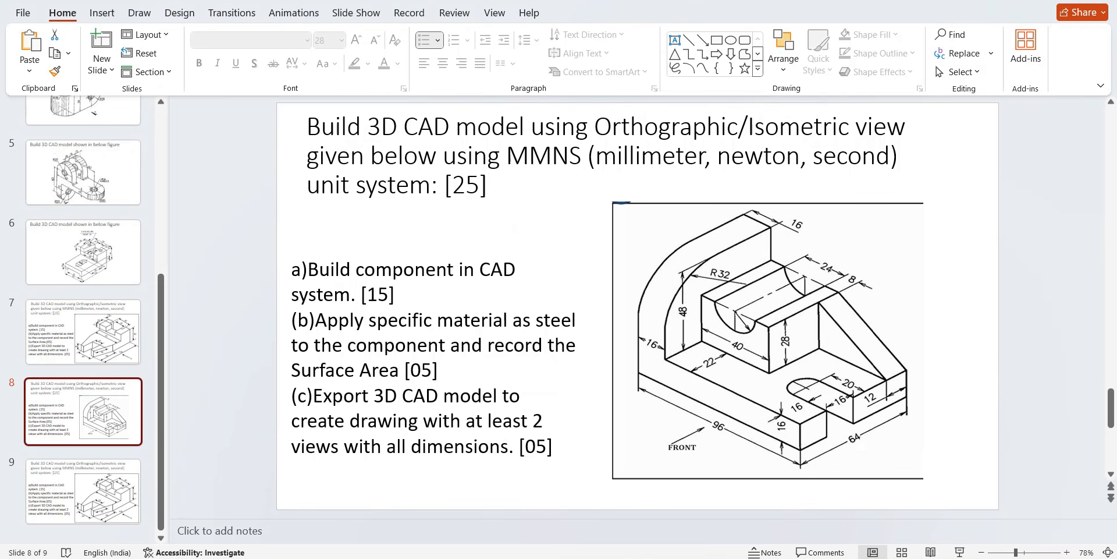
mouse_move(687, 558)
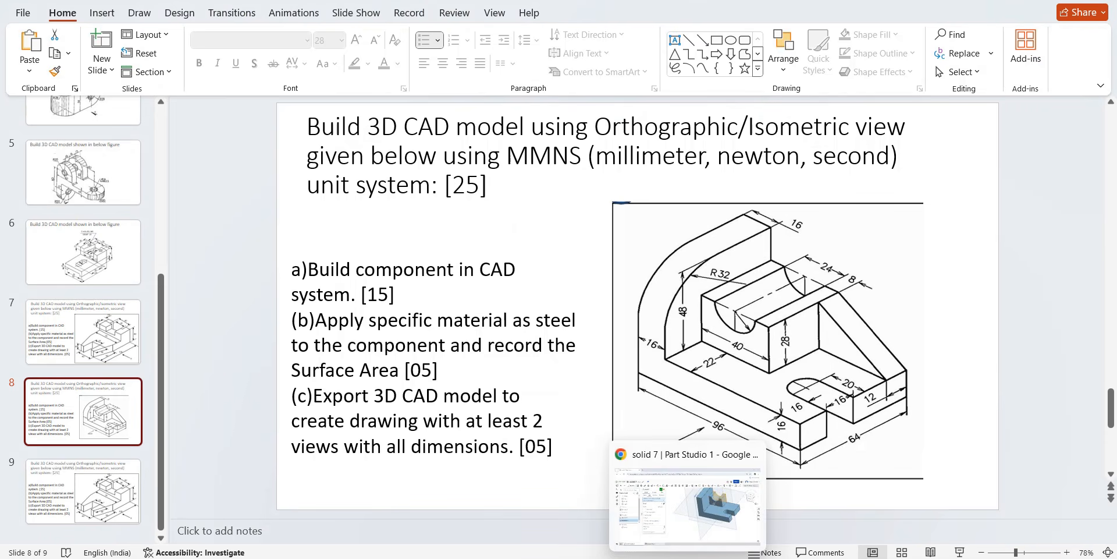
click(688, 503)
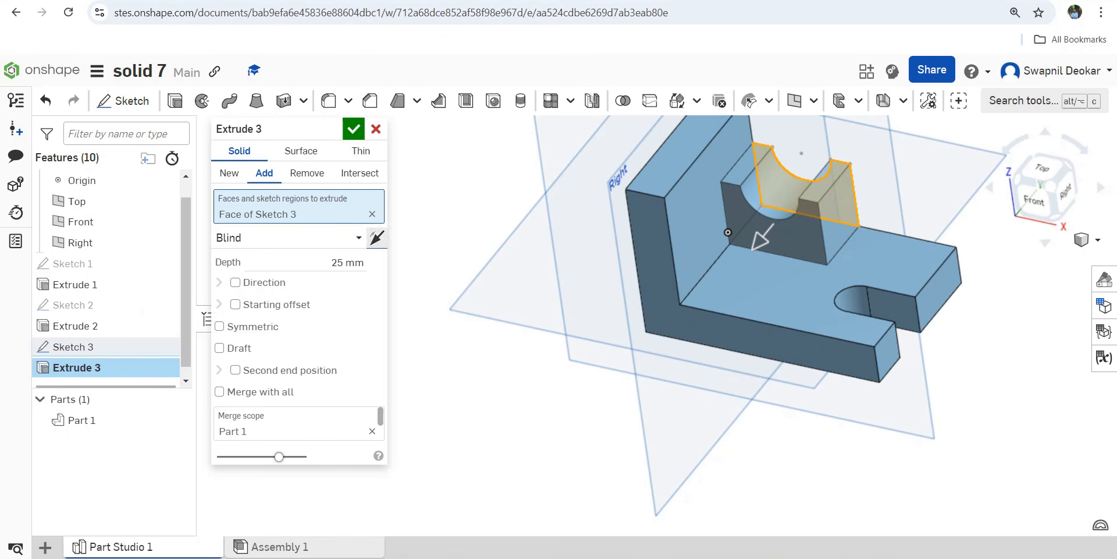
click(347, 263)
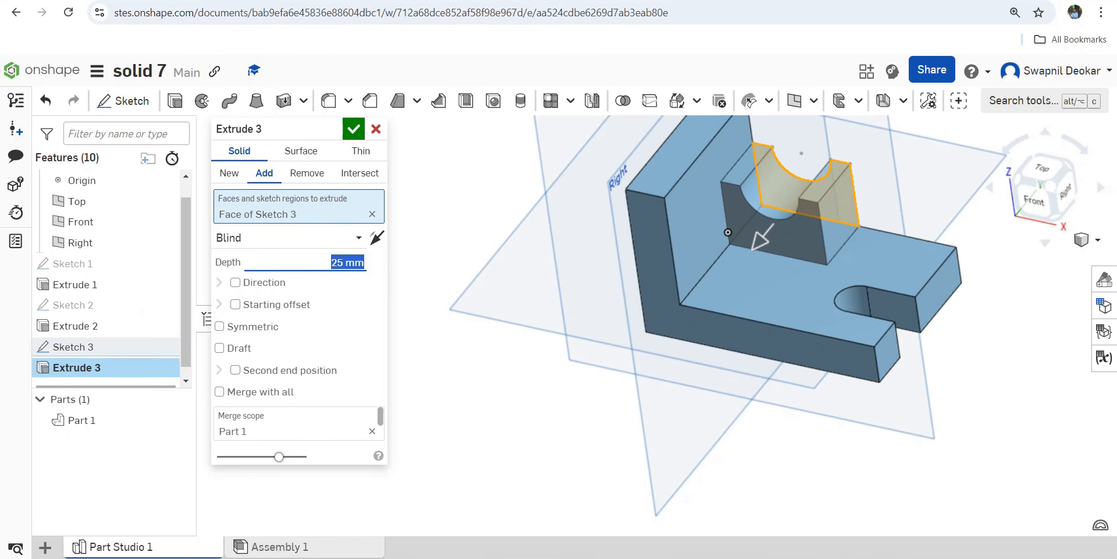
text(42)
key(Return)
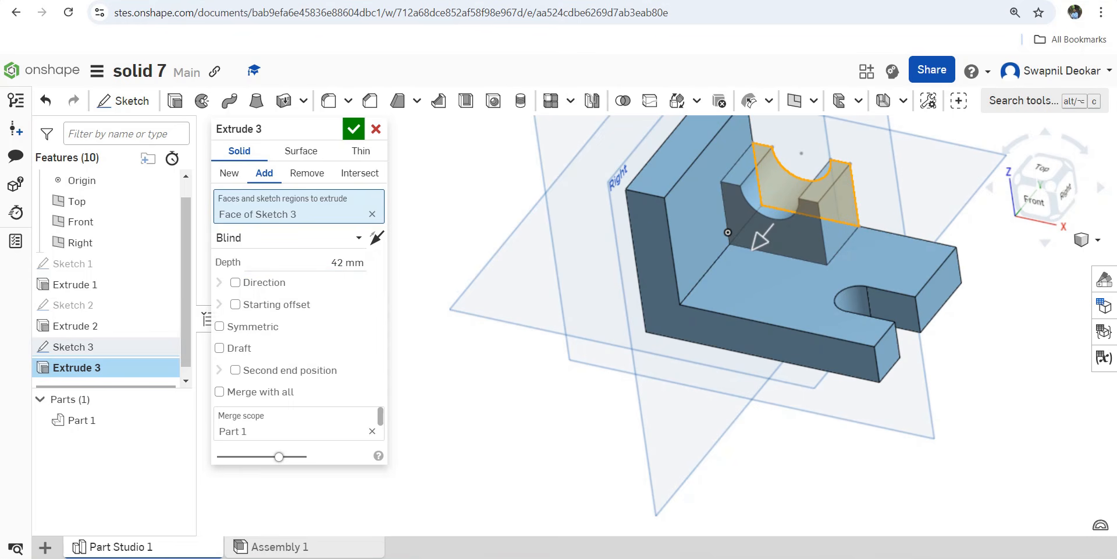
key(Return)
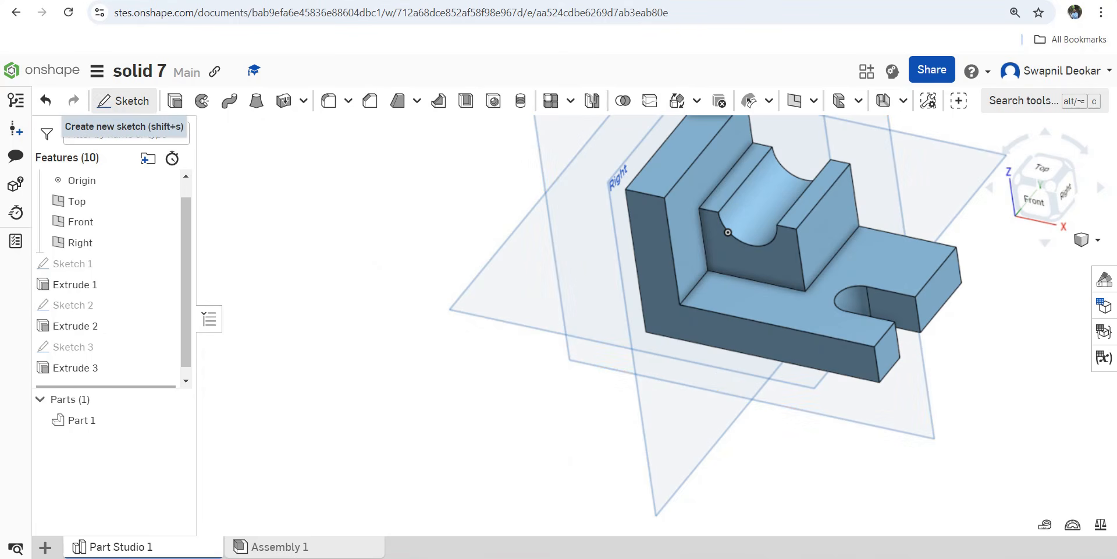
- Start a new sketch on the Front plane and view it normal to the sketch plane
click(122, 101)
scroll(727, 232, down, 5)
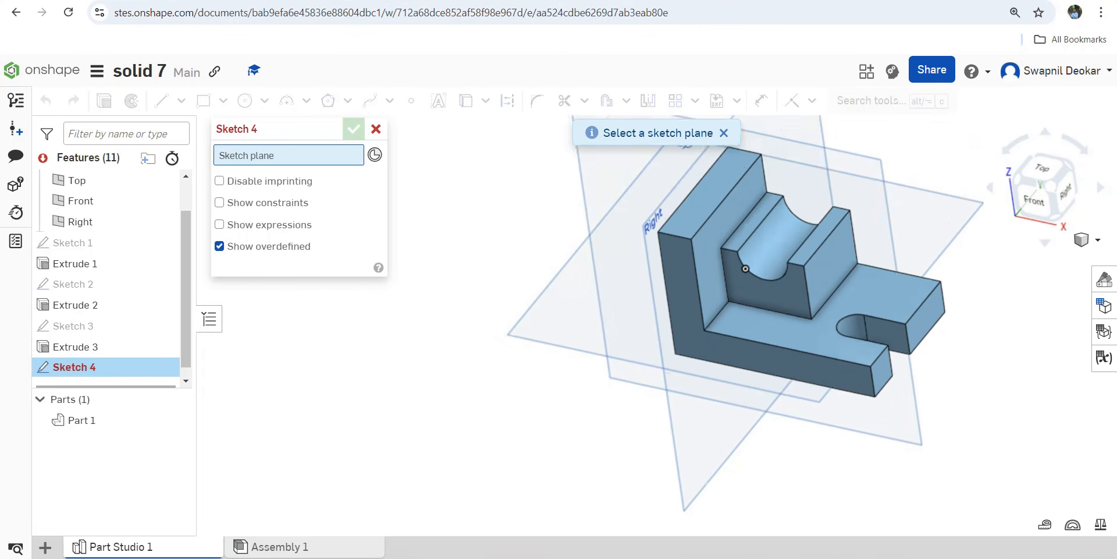
click(719, 291)
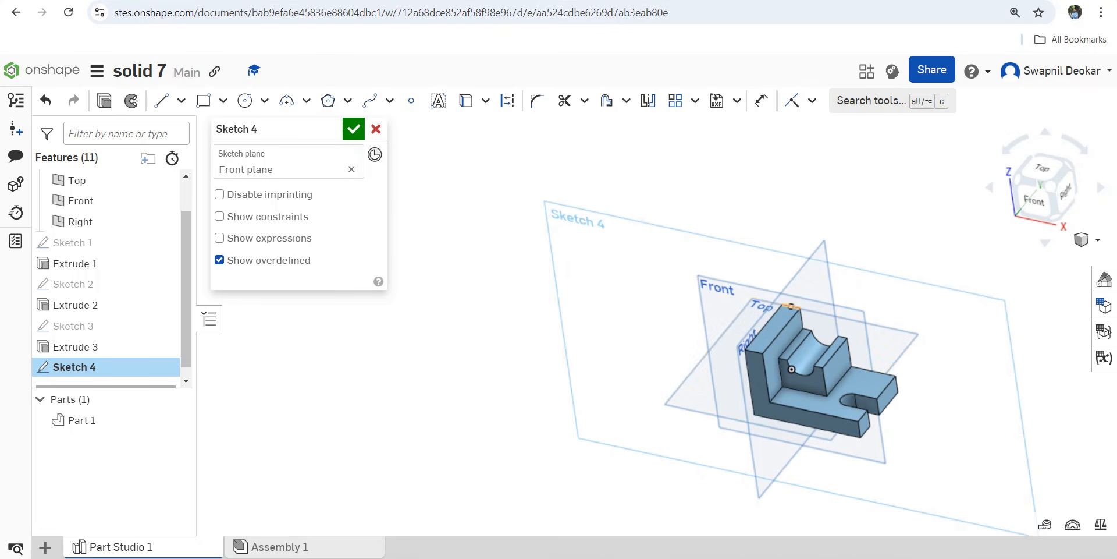
right_click(710, 288)
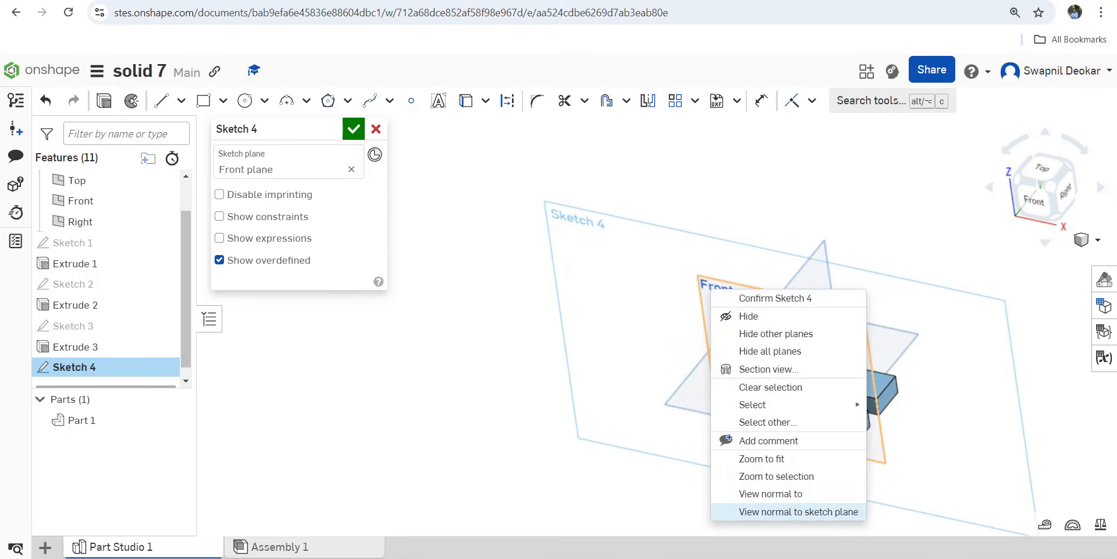
click(799, 512)
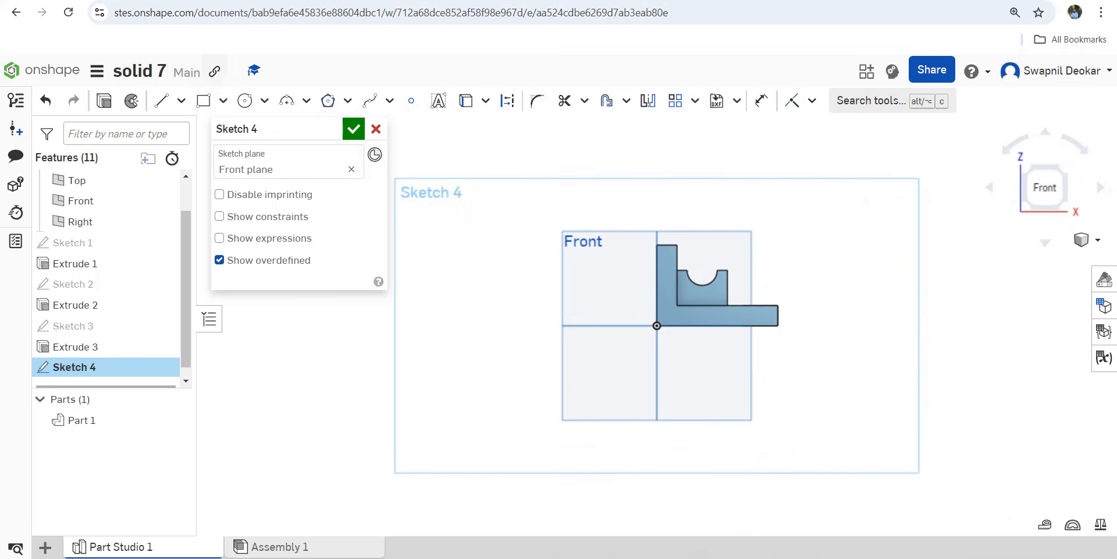
- Draw a closed triangle 28 mm high and 40 mm long from the block's upper outer corner to the base's top end corner, and finish the sketch
click(162, 100)
scroll(993, 378, up, 3)
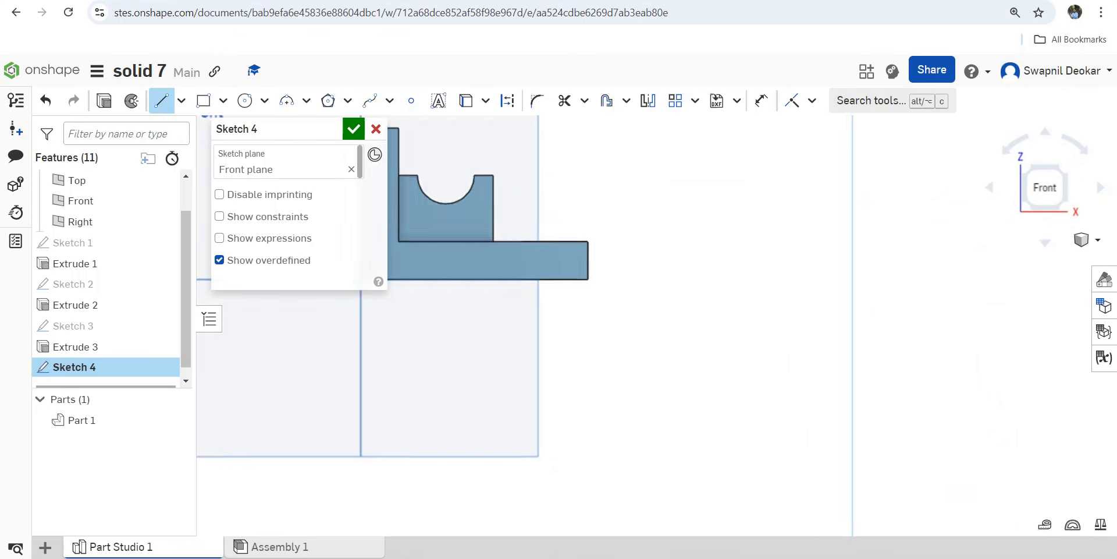
scroll(997, 373, up, 1)
scroll(998, 410, down, 4)
scroll(620, 299, up, 4)
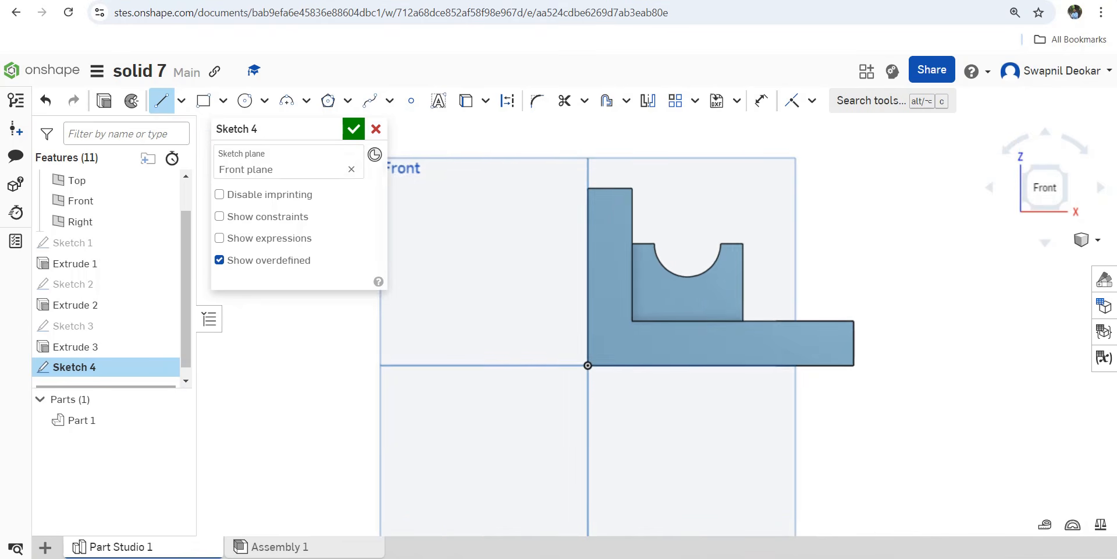
scroll(823, 205, up, 2)
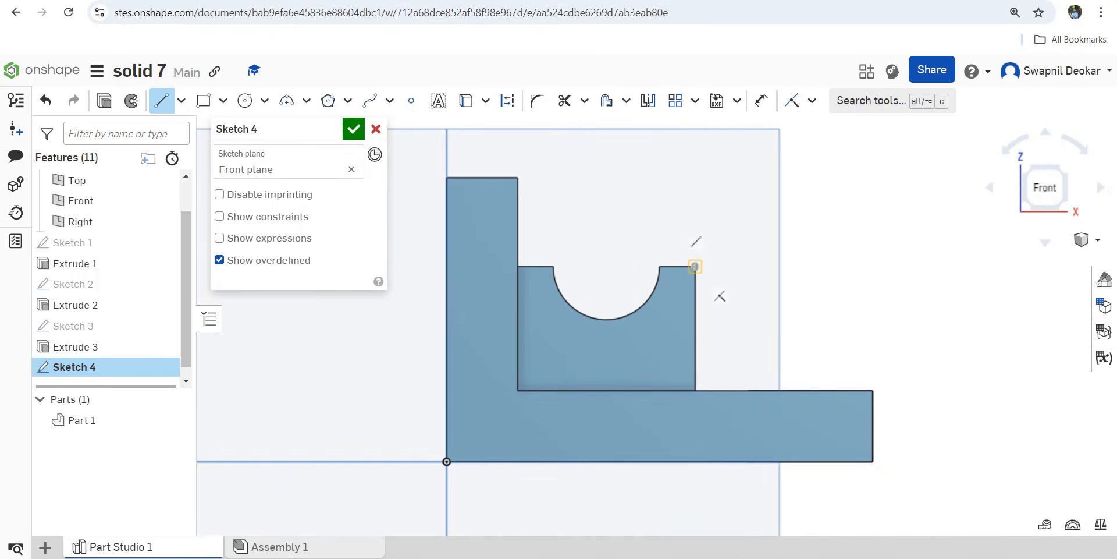
click(695, 267)
click(696, 390)
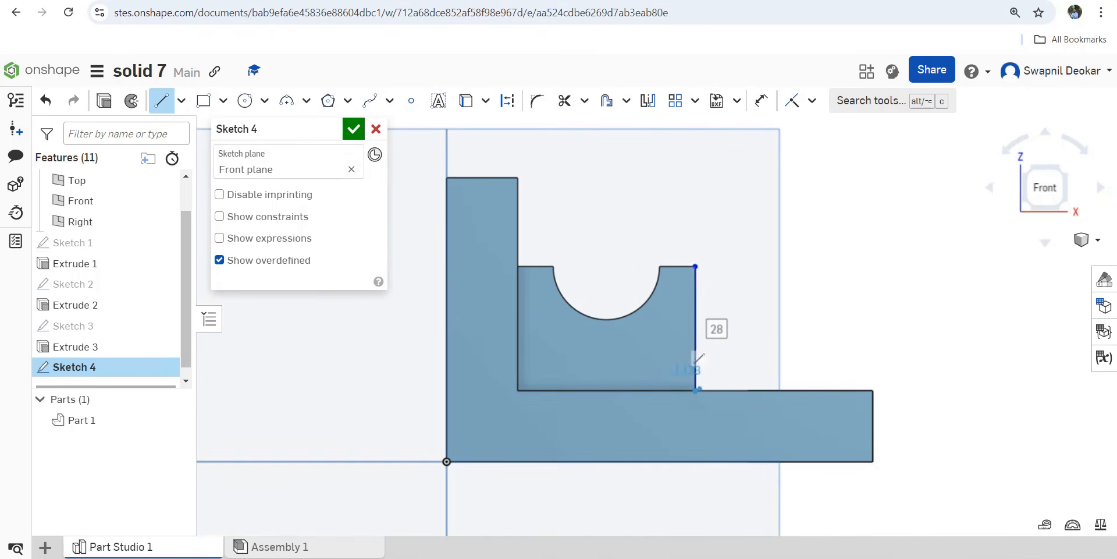
click(873, 390)
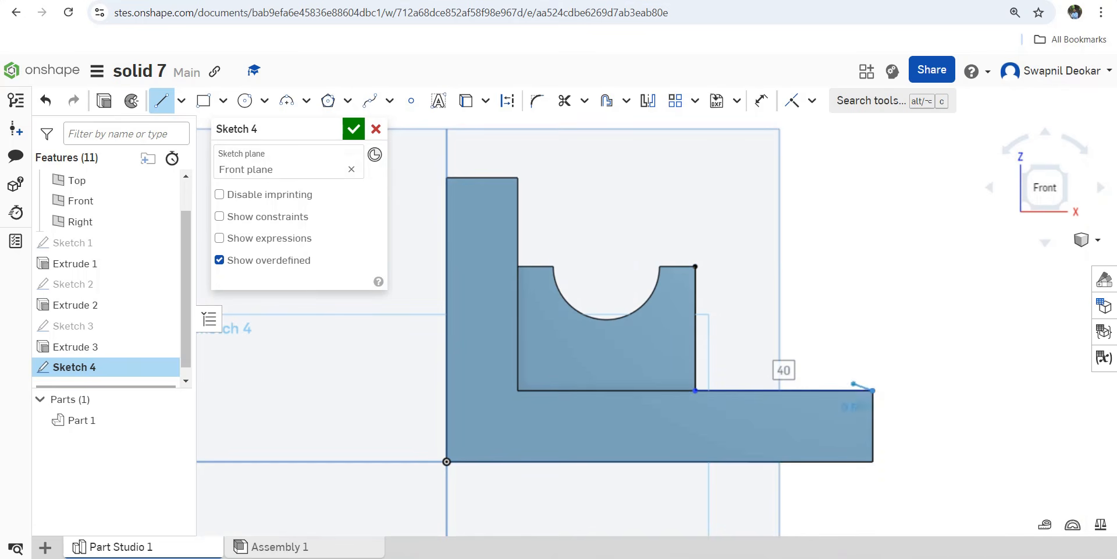
click(695, 267)
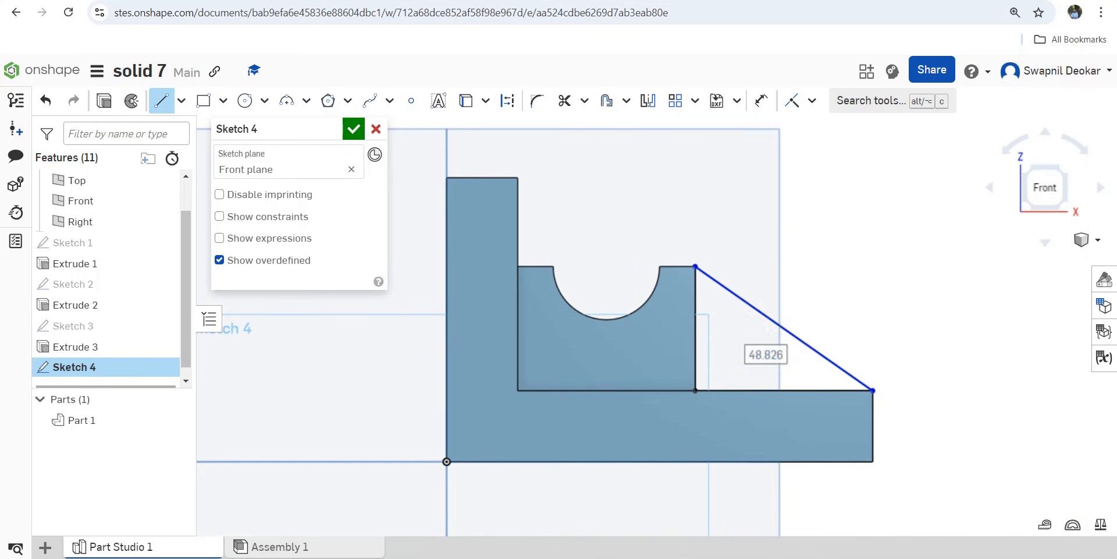
click(354, 129)
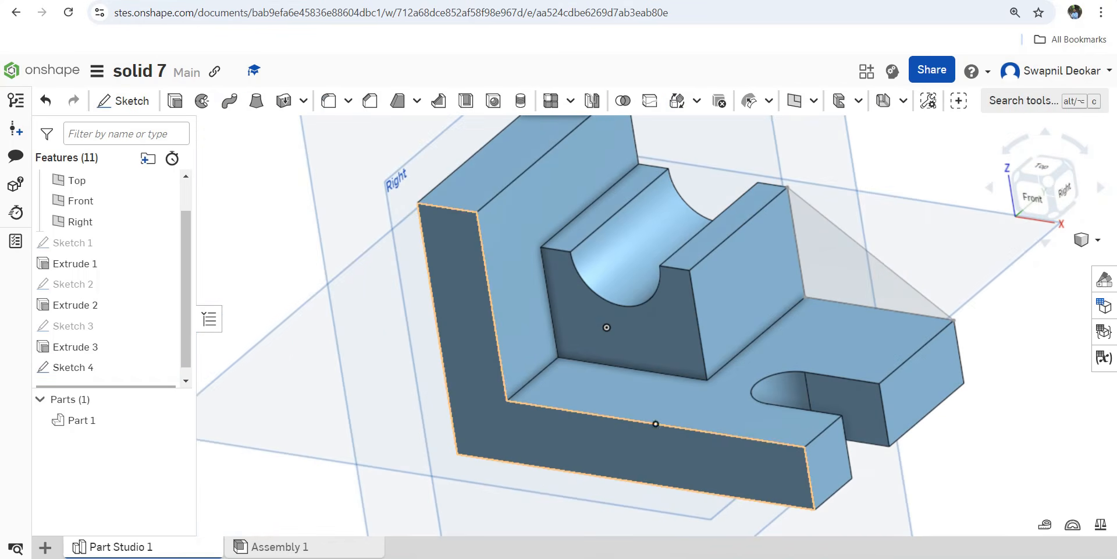
- Extrude the triangular rib sketch as a solid Add with a Blind depth of 12 mm, consulting the reference drawing in PowerPoint
click(719, 557)
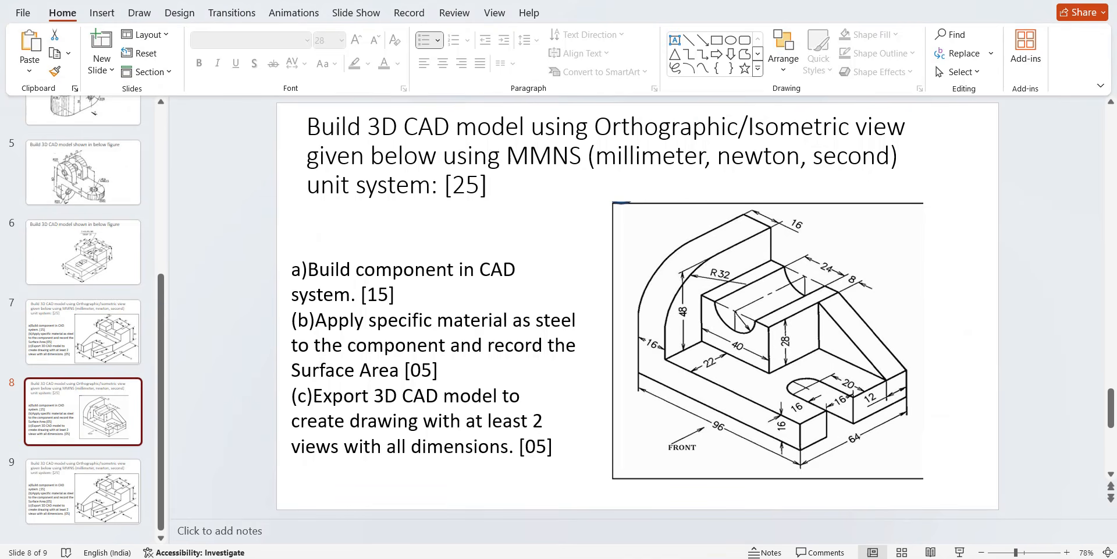
mouse_move(688, 557)
click(687, 507)
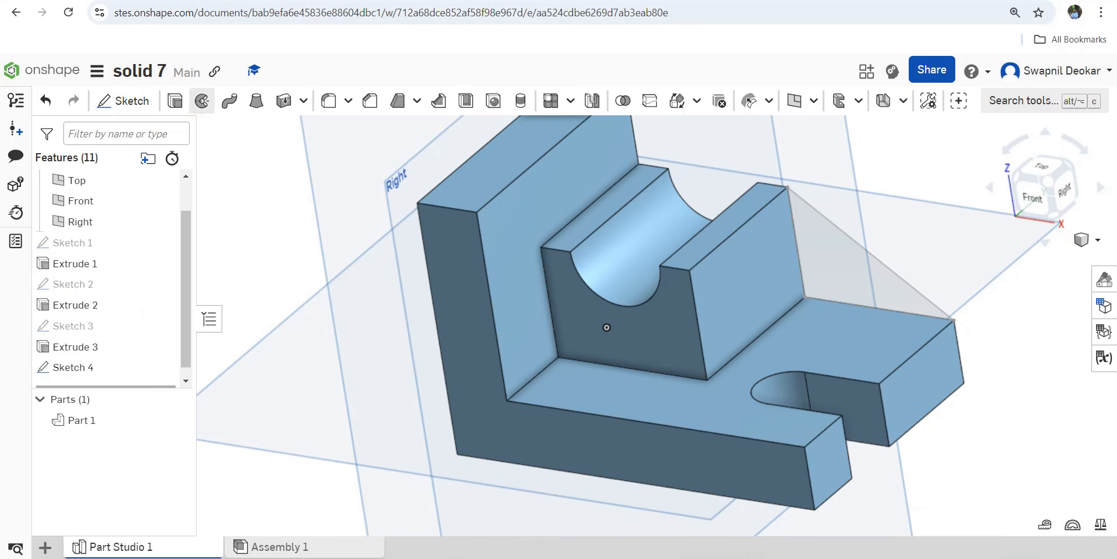
click(174, 101)
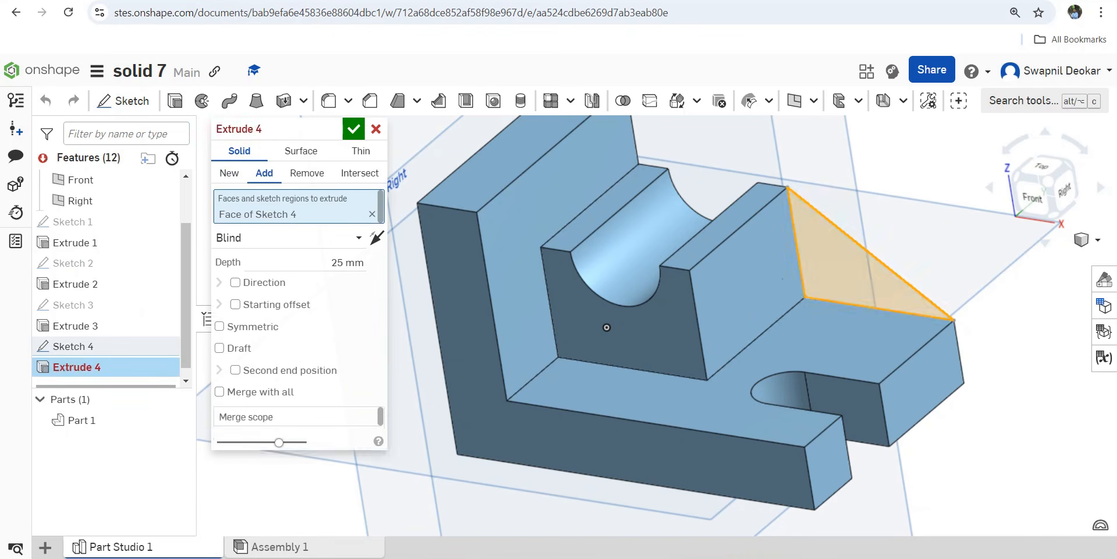
click(347, 262)
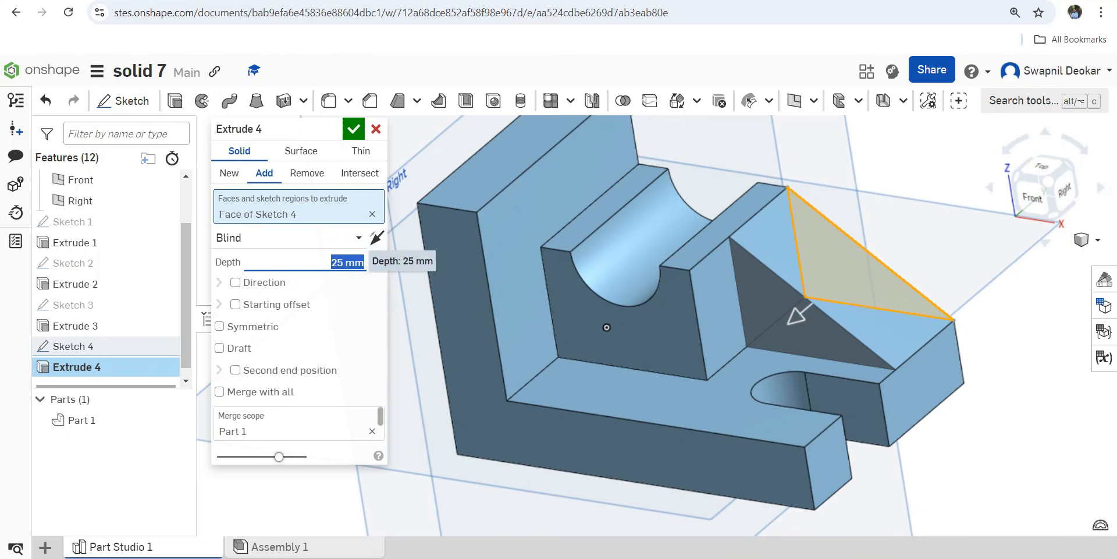
text(12)
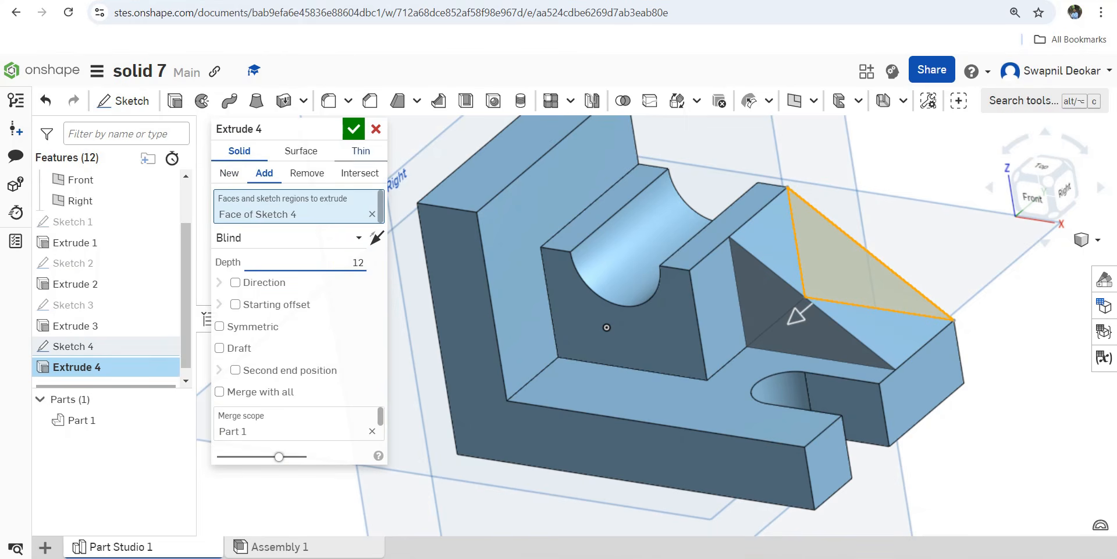
key(Return)
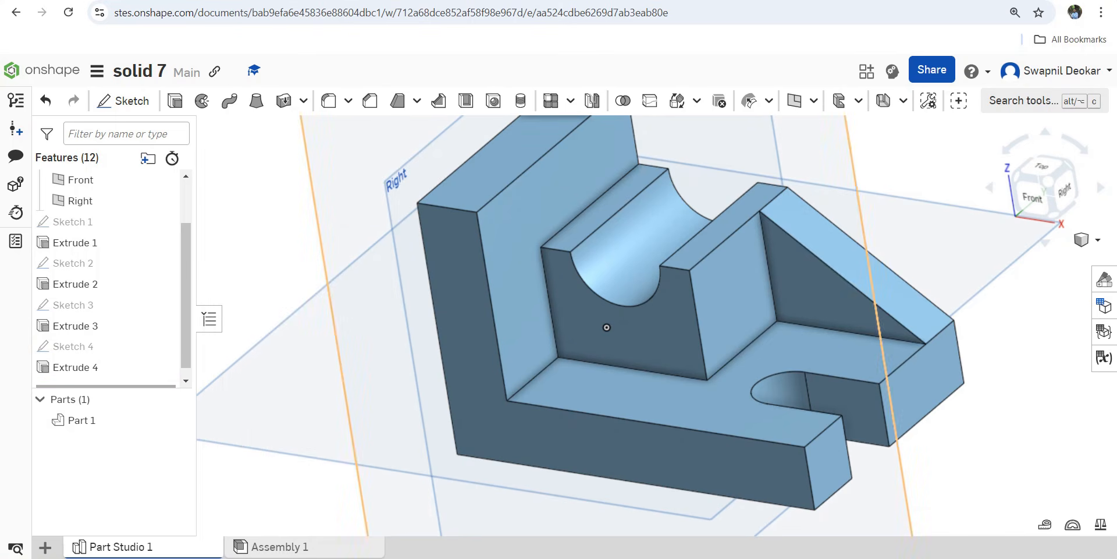
- Fillet the upper front corner edge of the upright plate with a 32 mm radius and show the part in isometric view
click(329, 100)
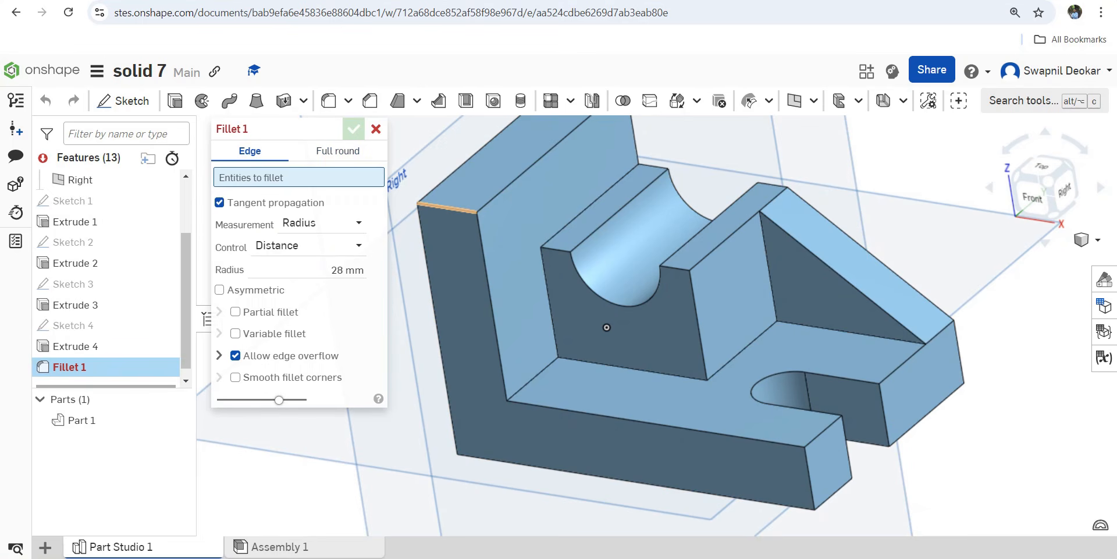
click(447, 207)
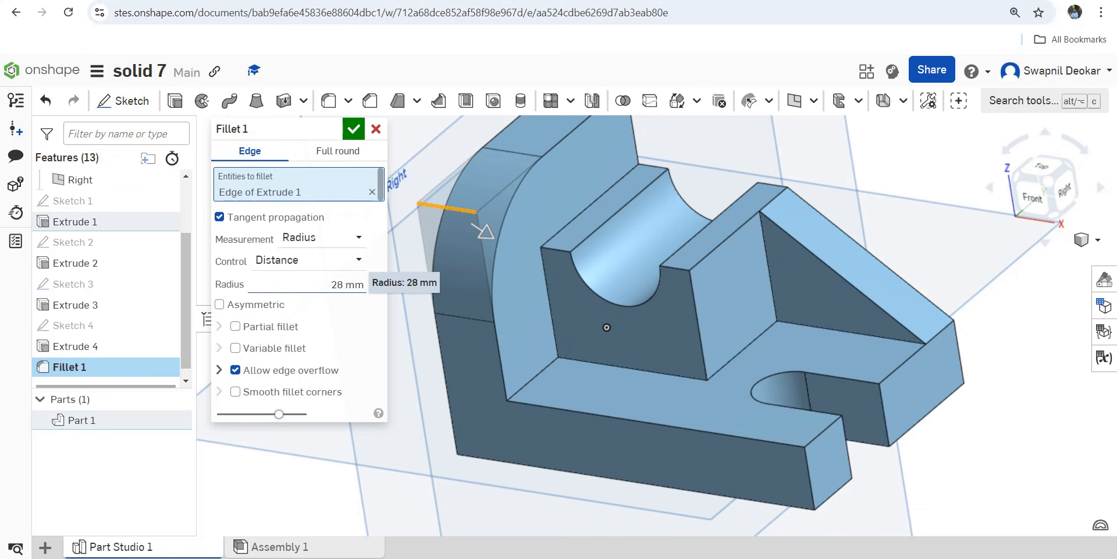
click(348, 284)
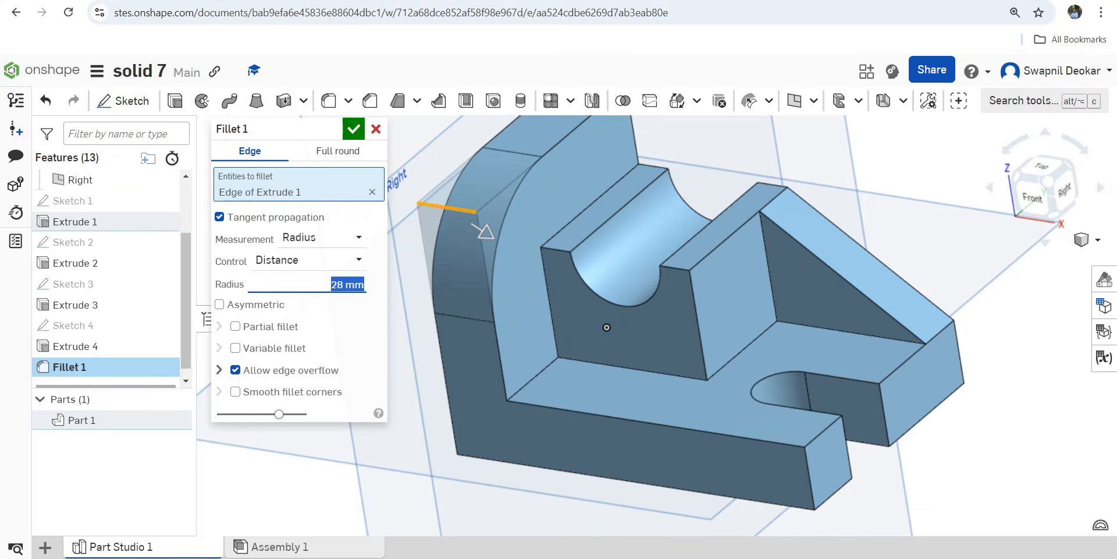
text(32)
key(Return)
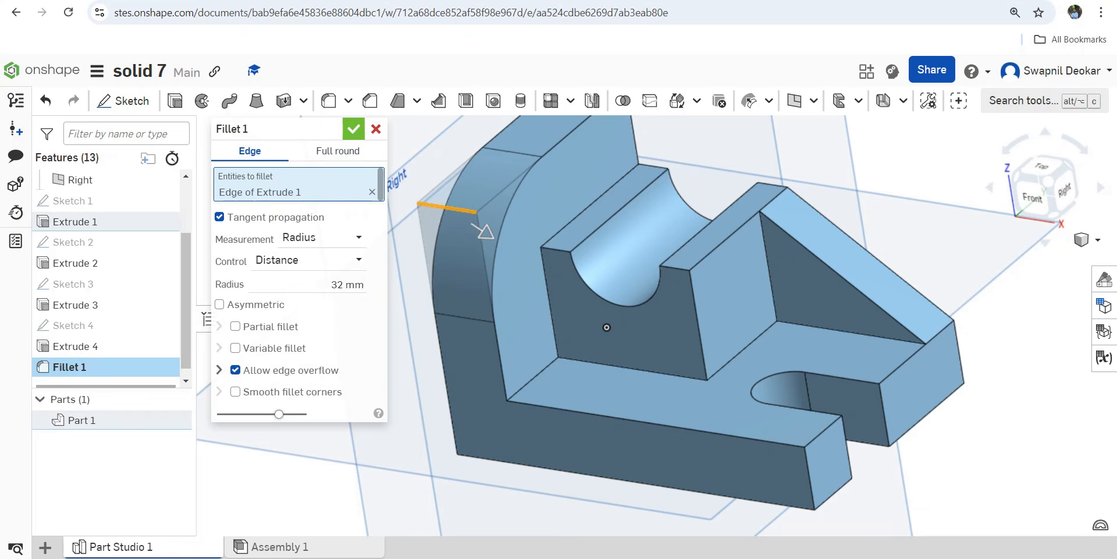
scroll(745, 342, down, 3)
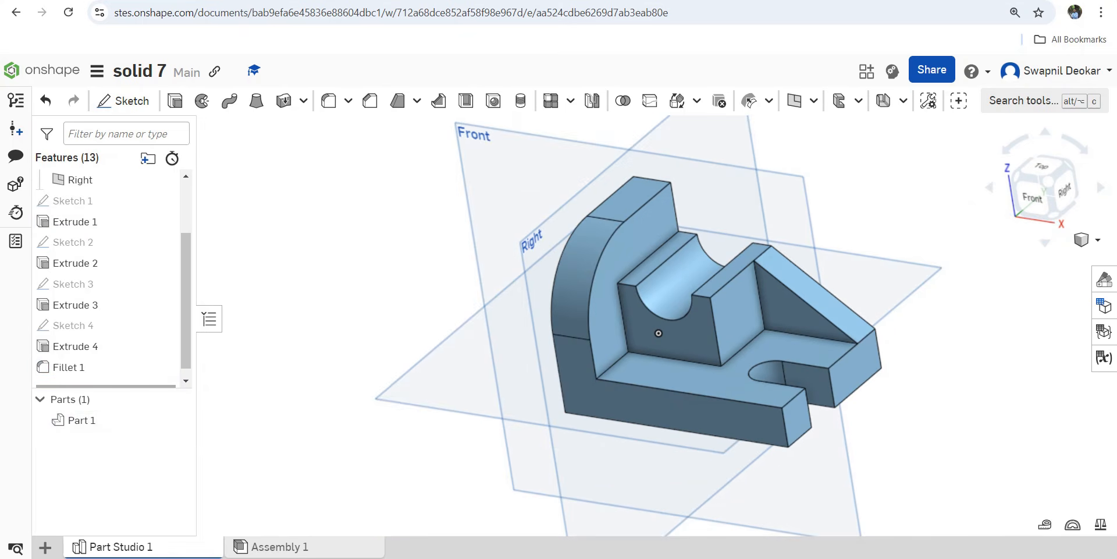
click(1087, 240)
click(1001, 260)
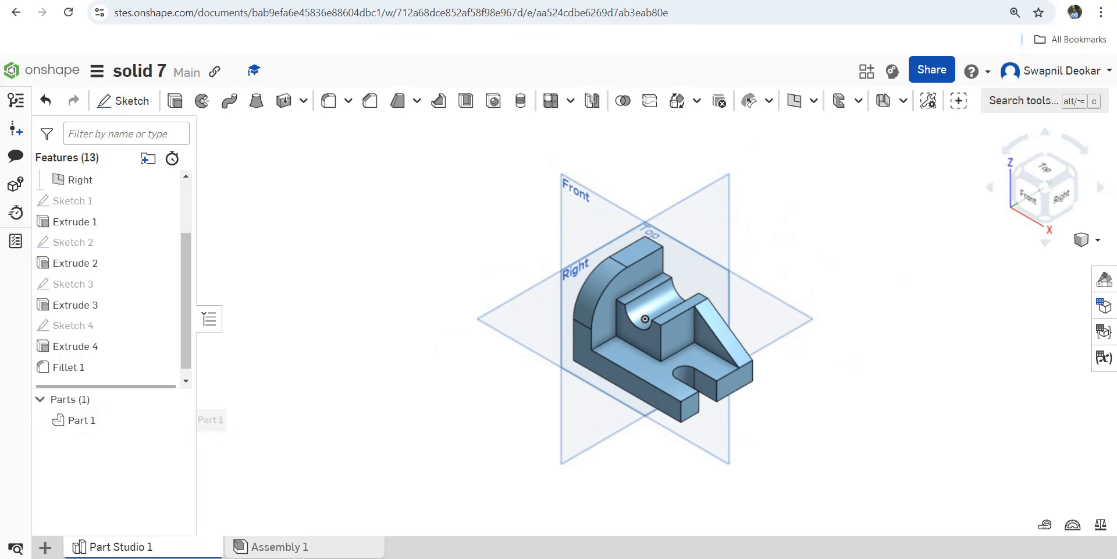
- Assign 400 Series Stainless Steel from the Onshape Material Library to Part 1
click(82, 420)
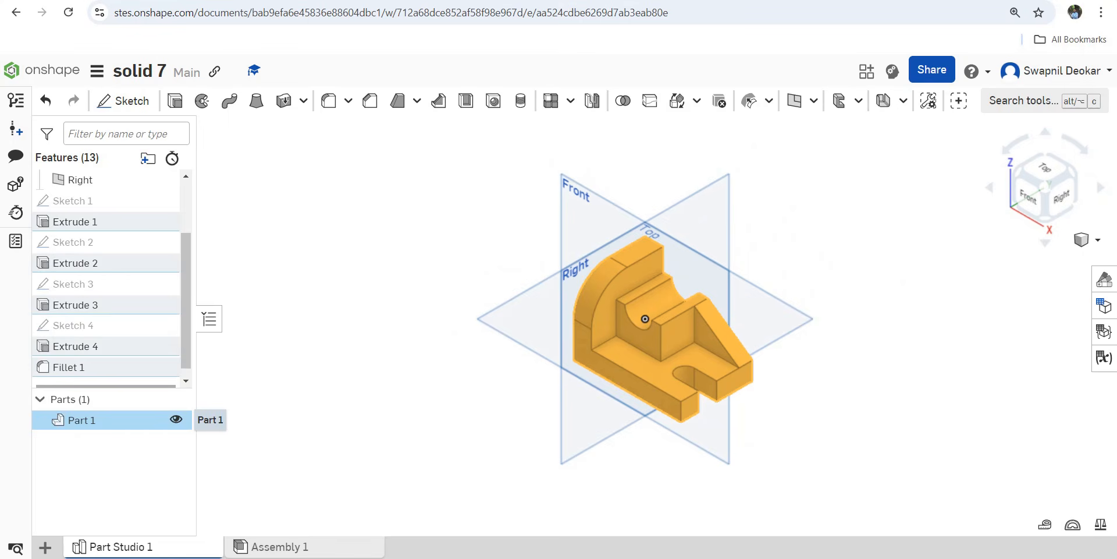
right_click(101, 419)
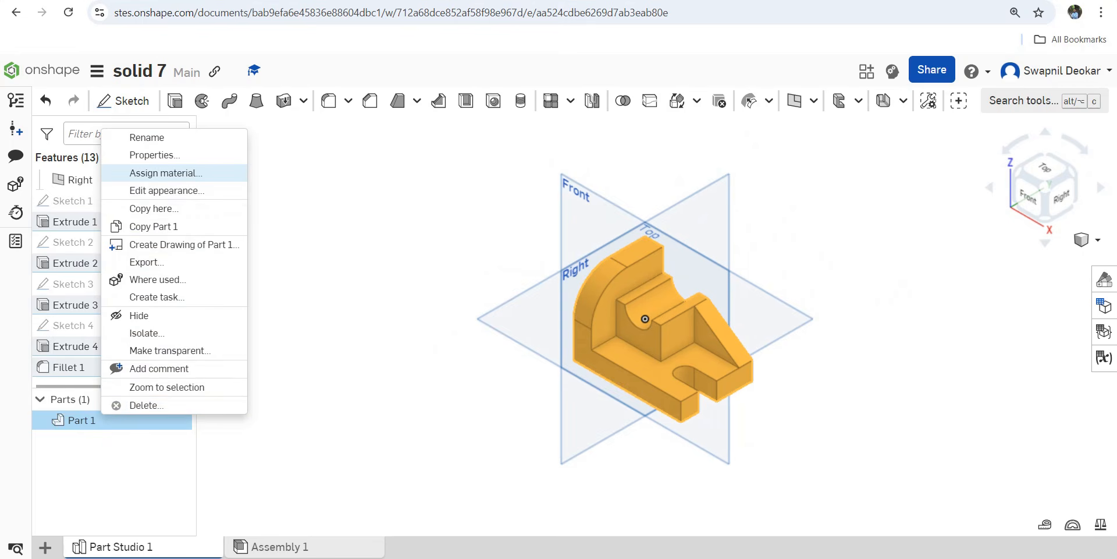
click(165, 172)
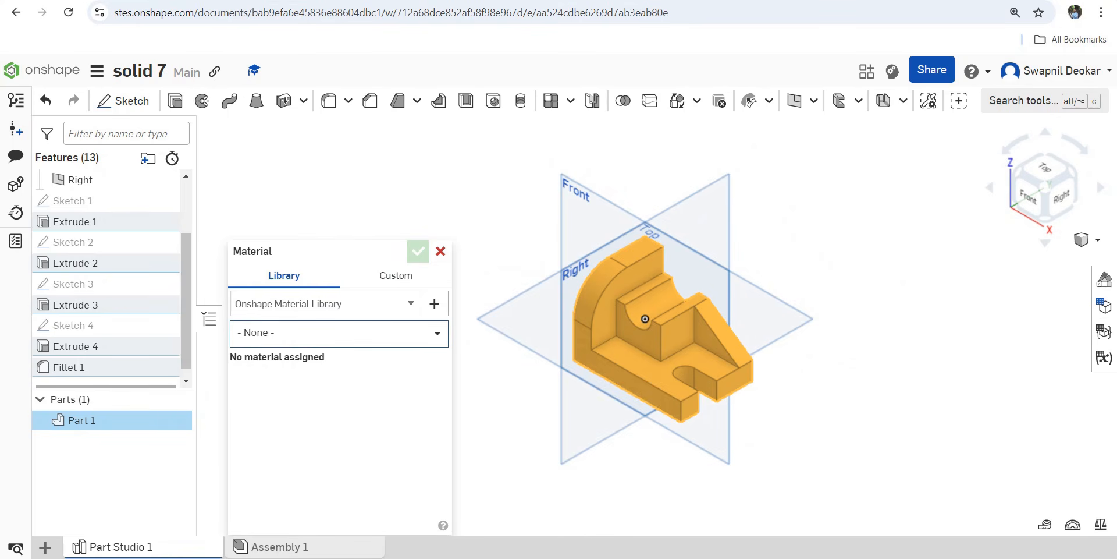
click(340, 333)
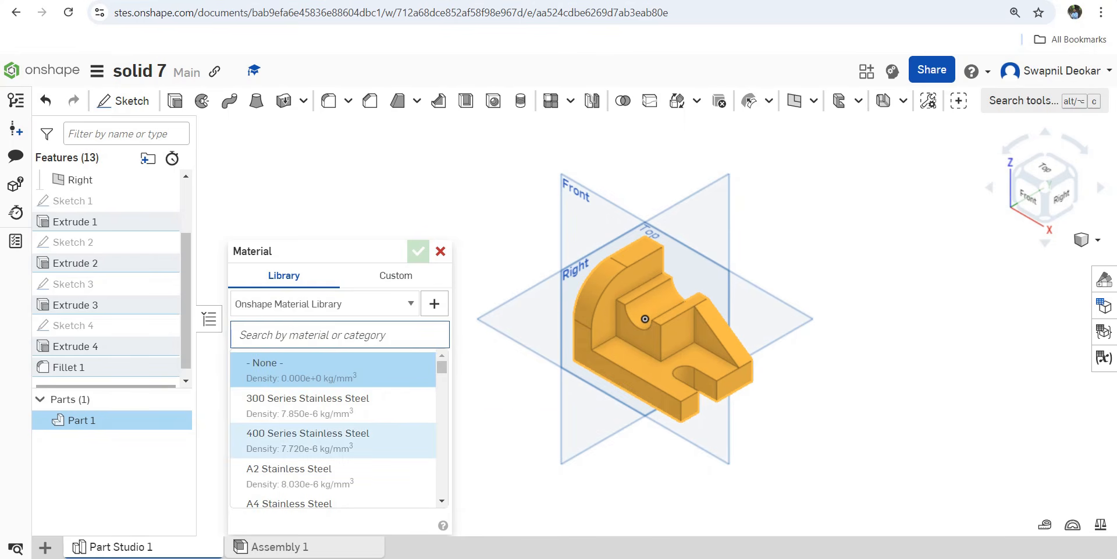
click(308, 440)
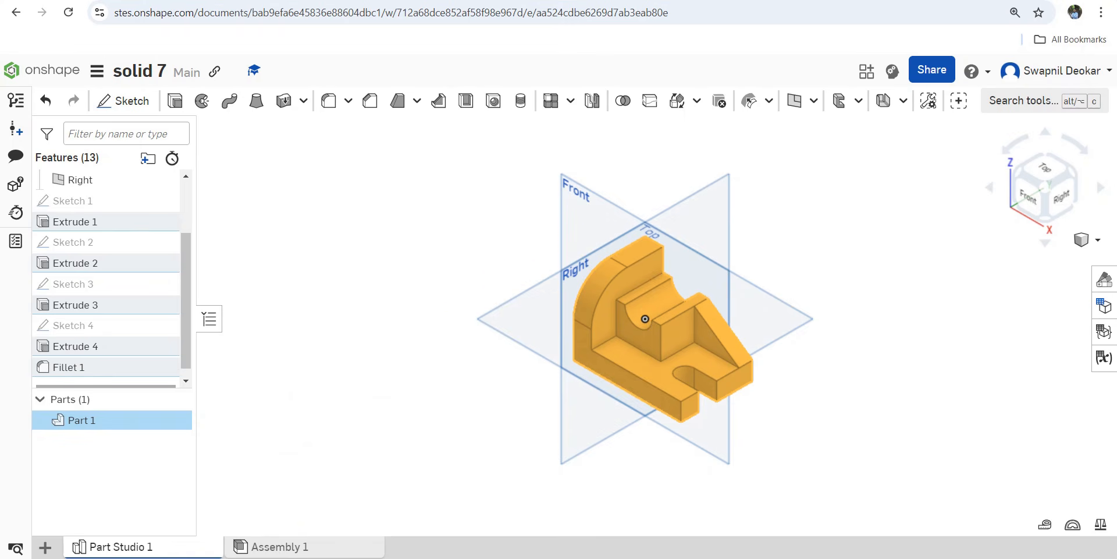
- Measure the surface area of the whole part in millimetres, and clear the selection
click(1045, 524)
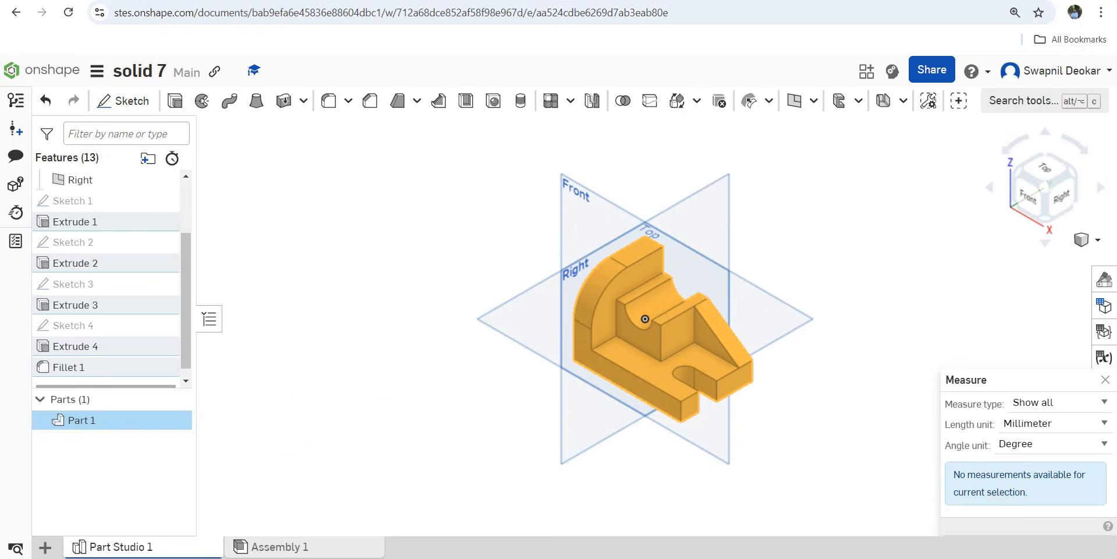
click(1059, 402)
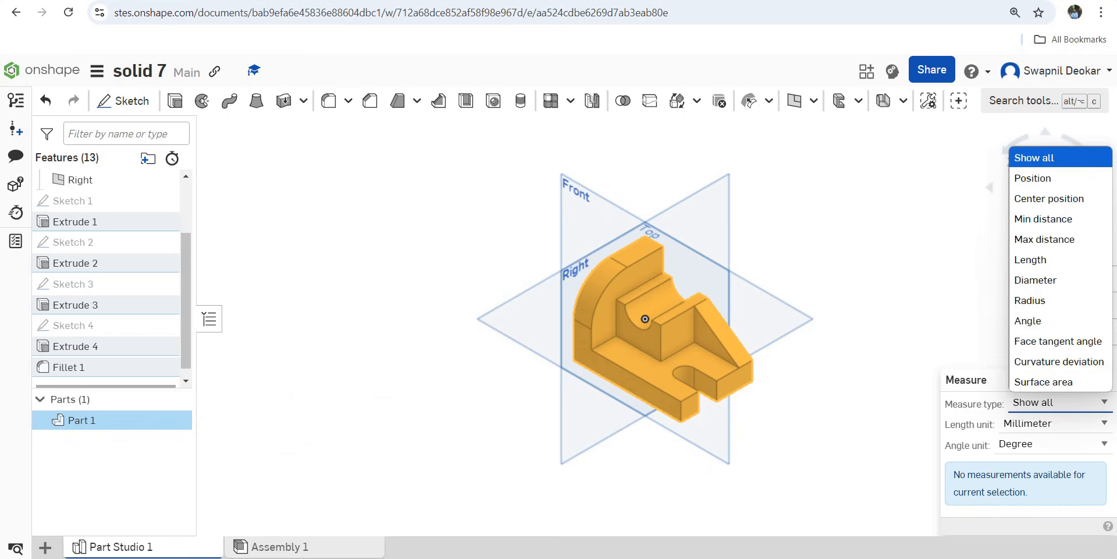
click(1047, 381)
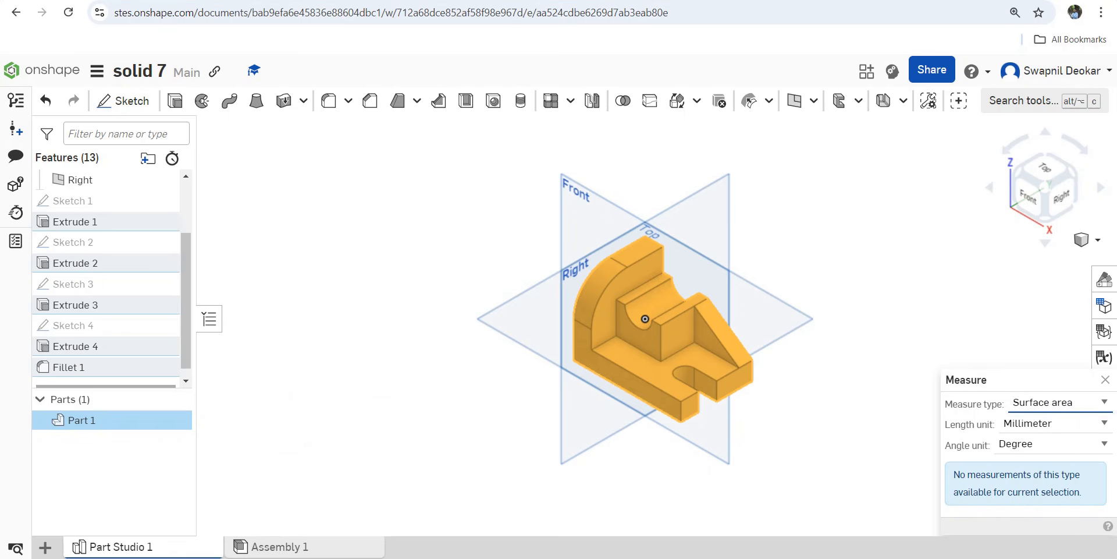
click(645, 318)
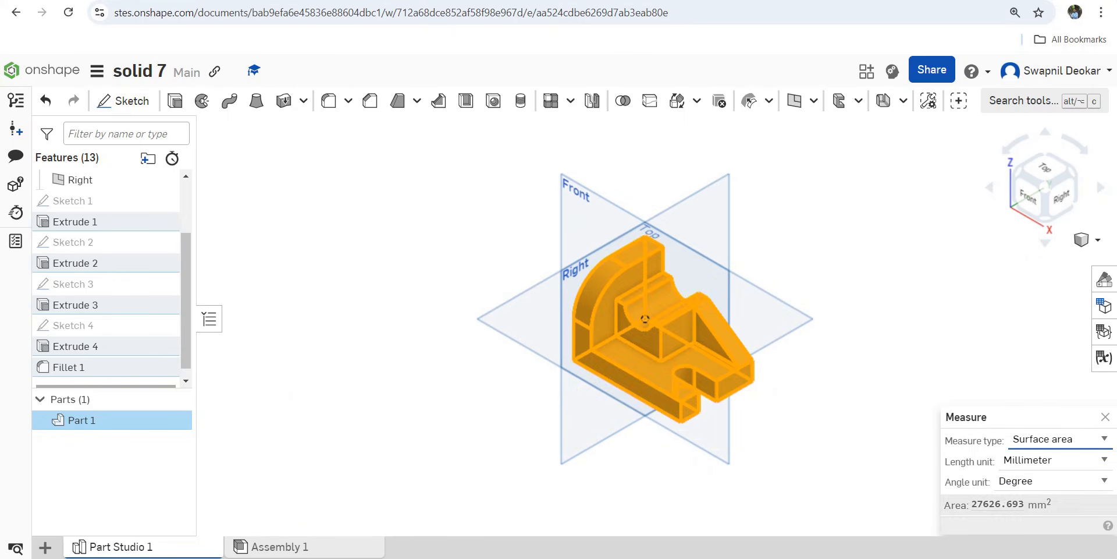
mouse_move(997, 504)
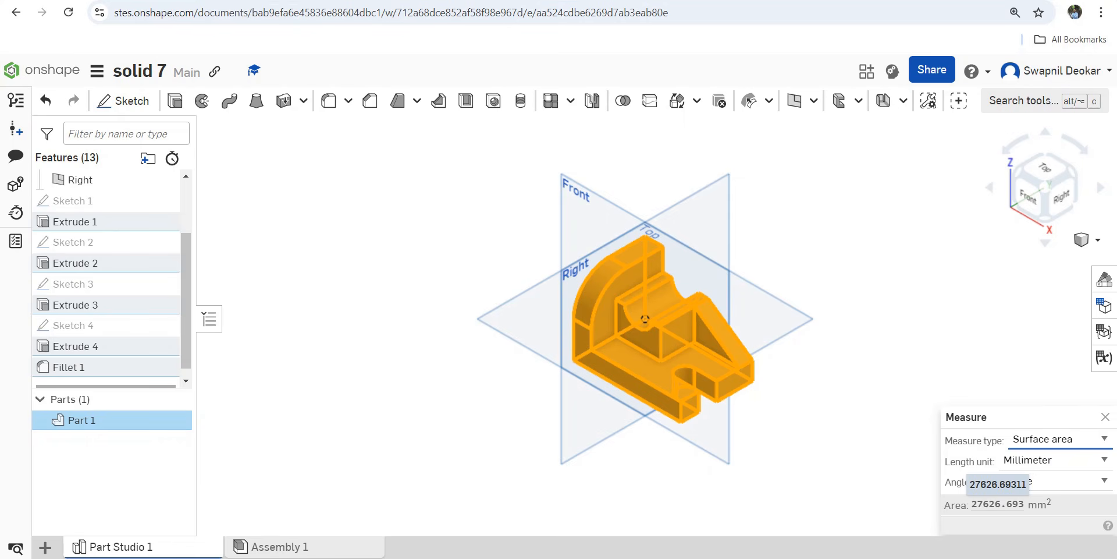
key(space)
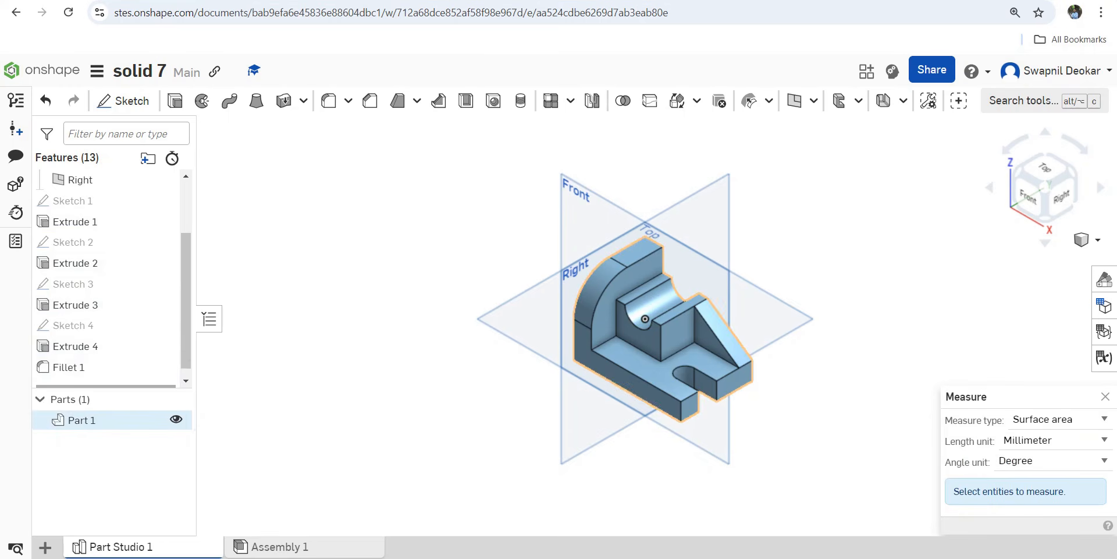
- Create a drawing of Part 1 from the ANSI_A_MM.dwt template with the Four views option
click(82, 419)
right_click(100, 419)
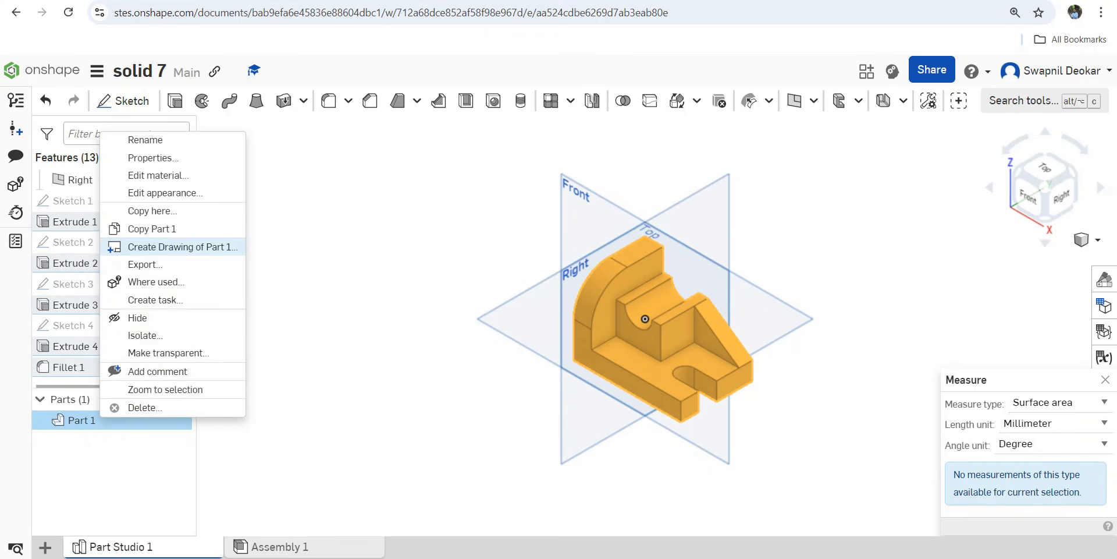
click(173, 247)
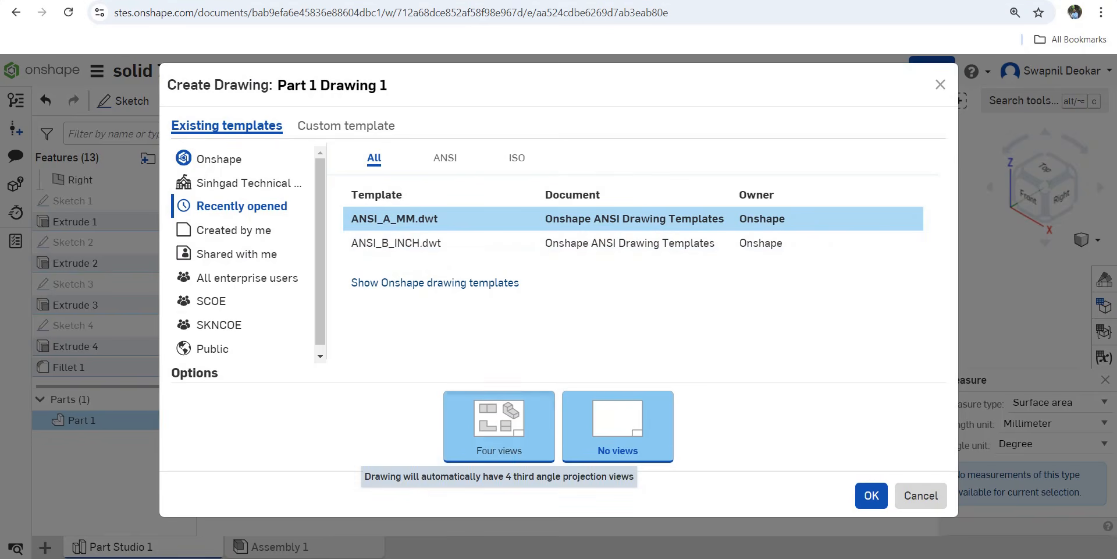
click(499, 426)
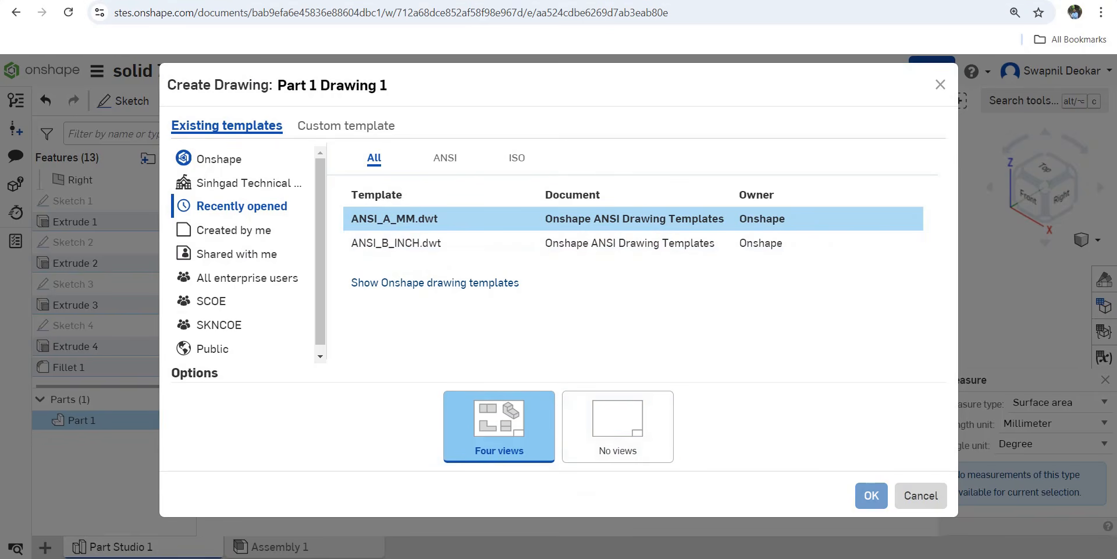
click(871, 495)
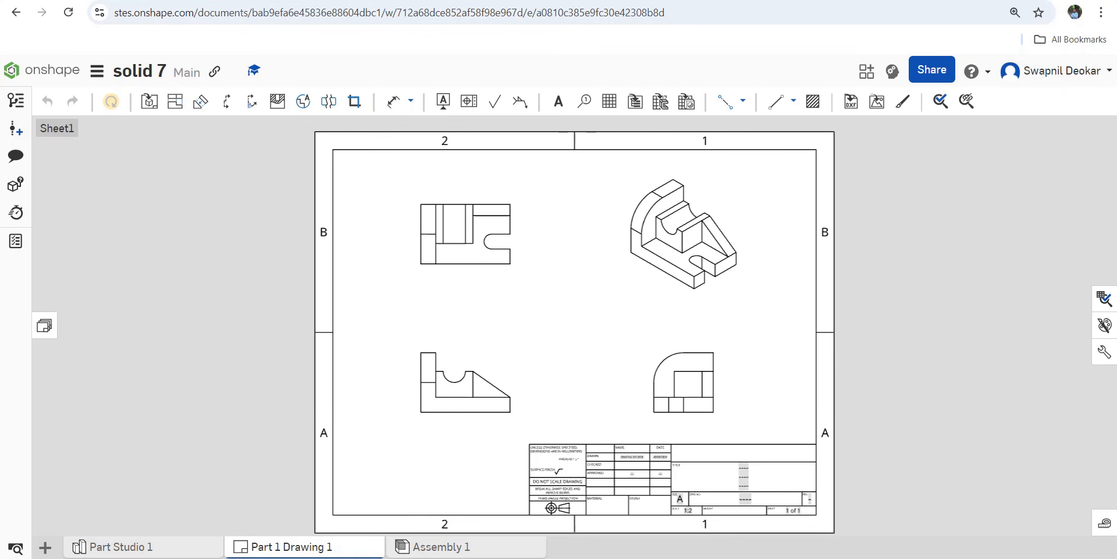
- Dimension the base's end edge beside the slot and the slot's width in the top view, placing both dimensions outside the end edge
click(393, 102)
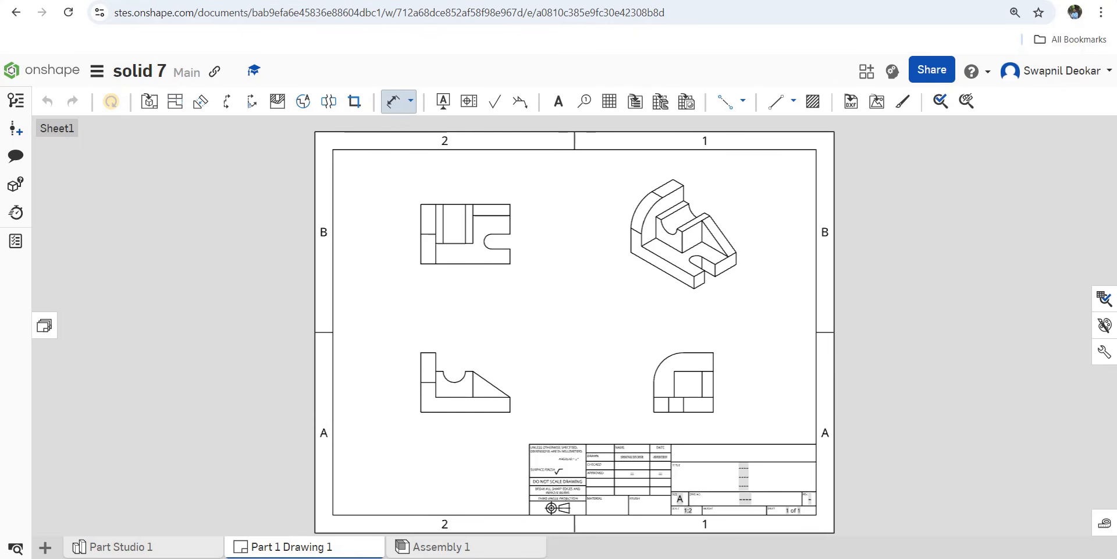
scroll(458, 286, up, 4)
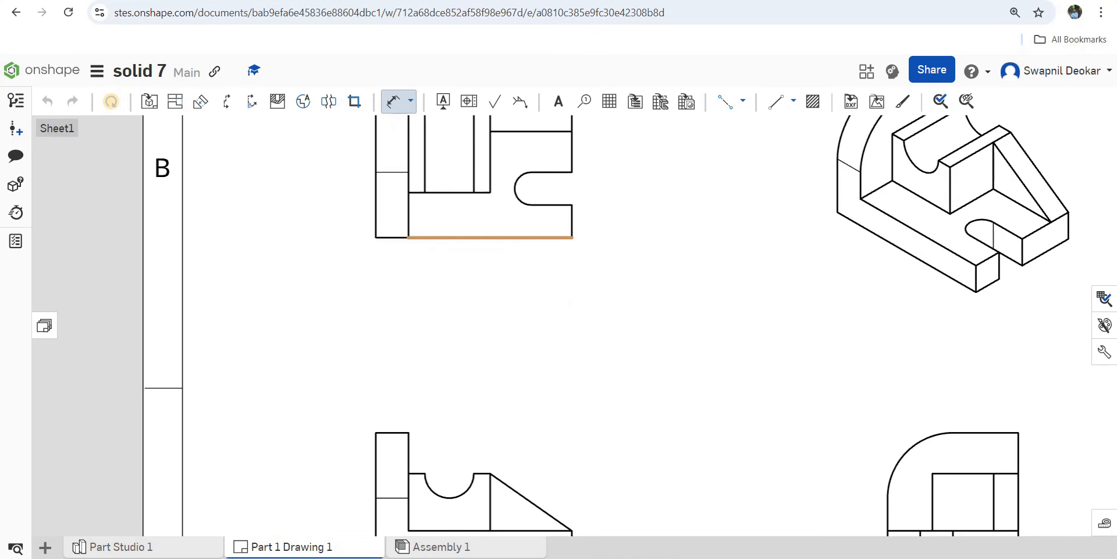
click(572, 221)
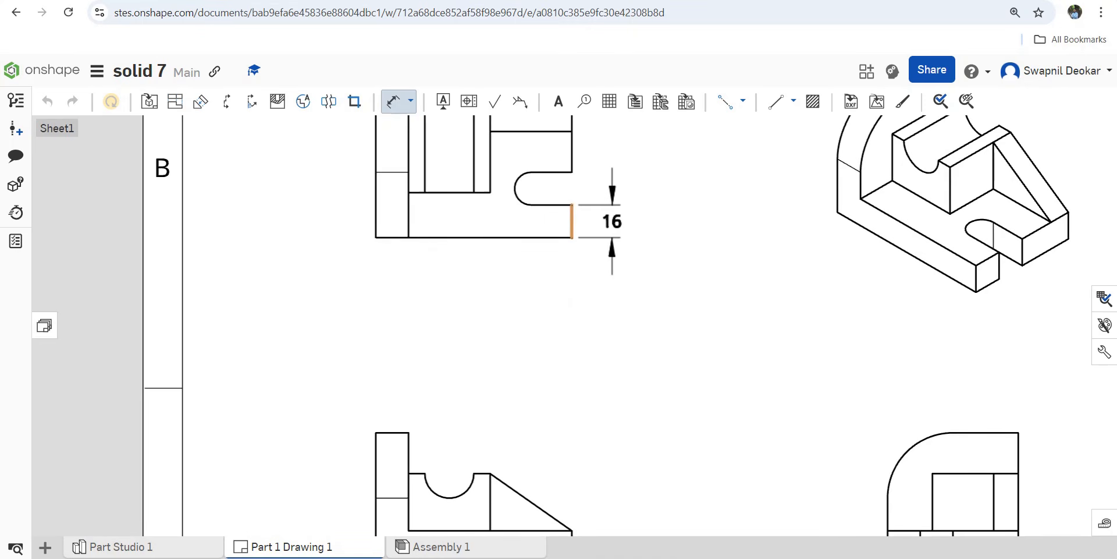
click(612, 221)
click(552, 205)
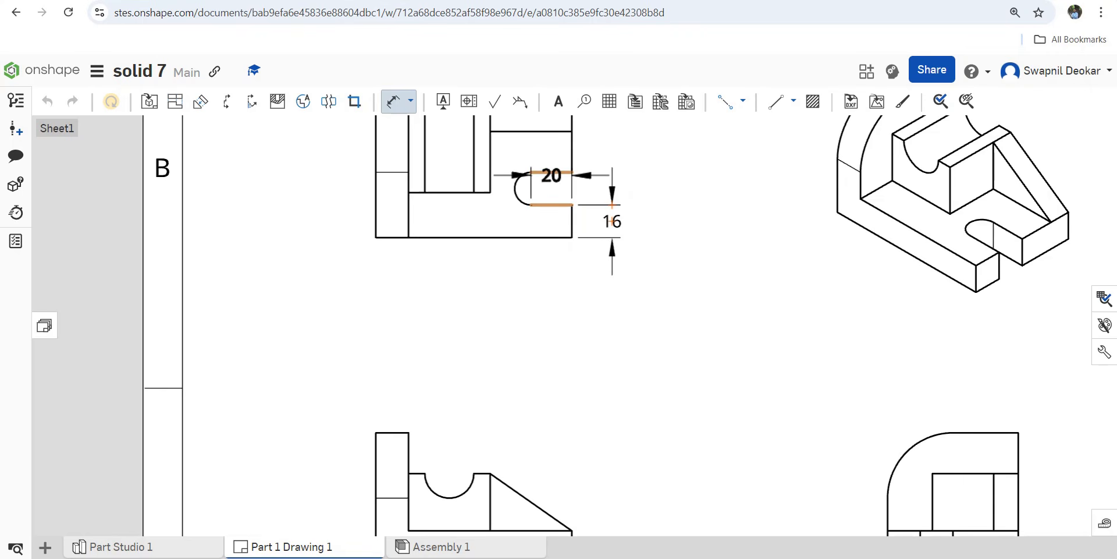
click(552, 173)
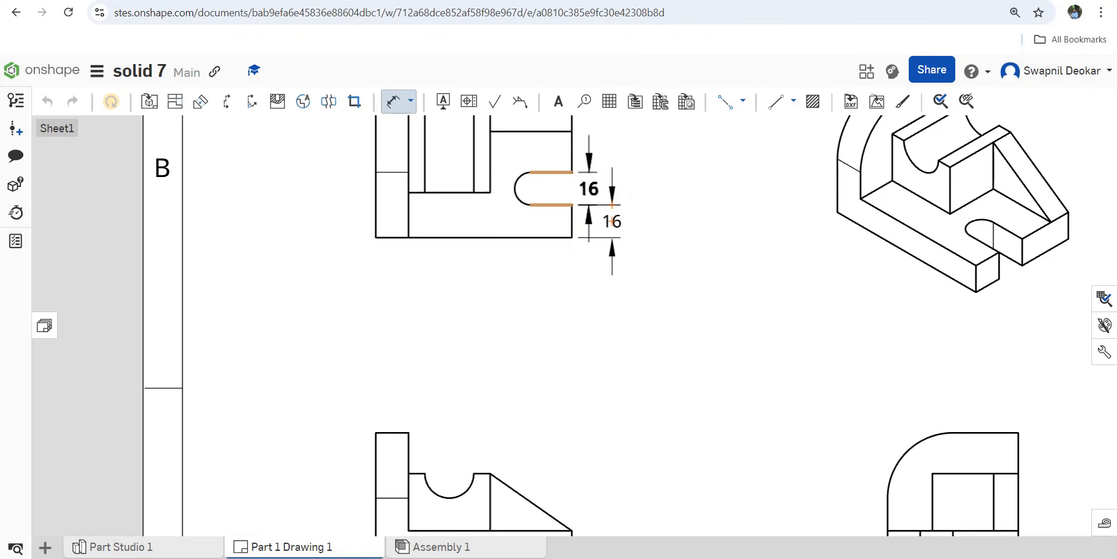
click(589, 188)
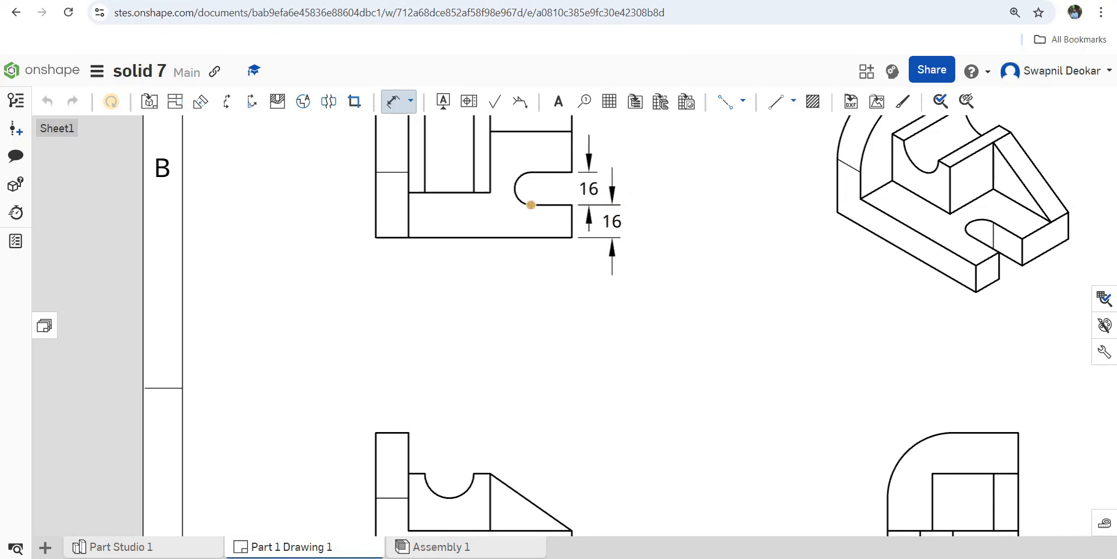
- Dimension the slot's straight edge, the base's long edge and the upright plate's thickness in the top view, placing them below the view
click(552, 205)
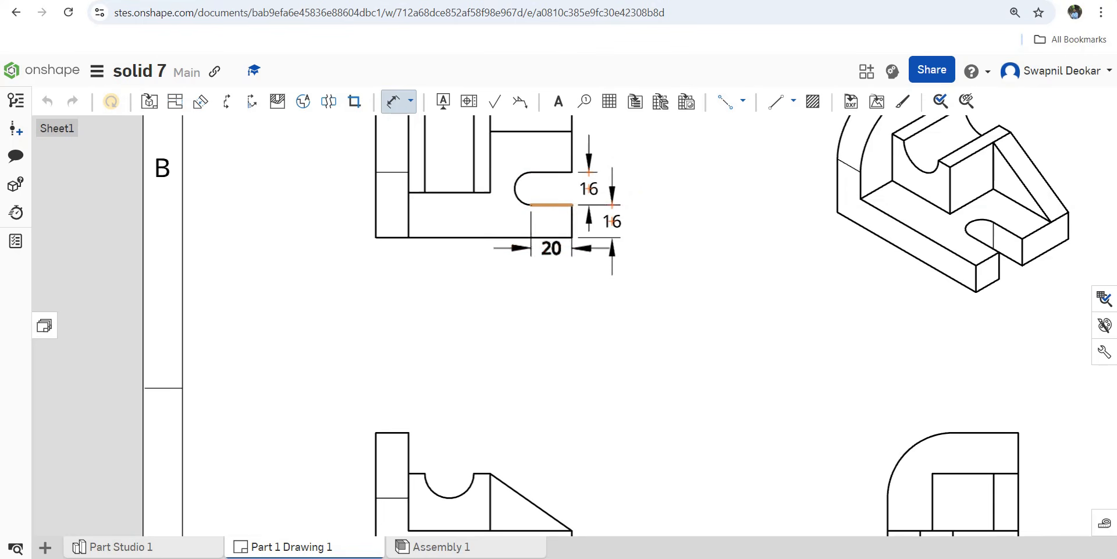
click(551, 251)
click(490, 237)
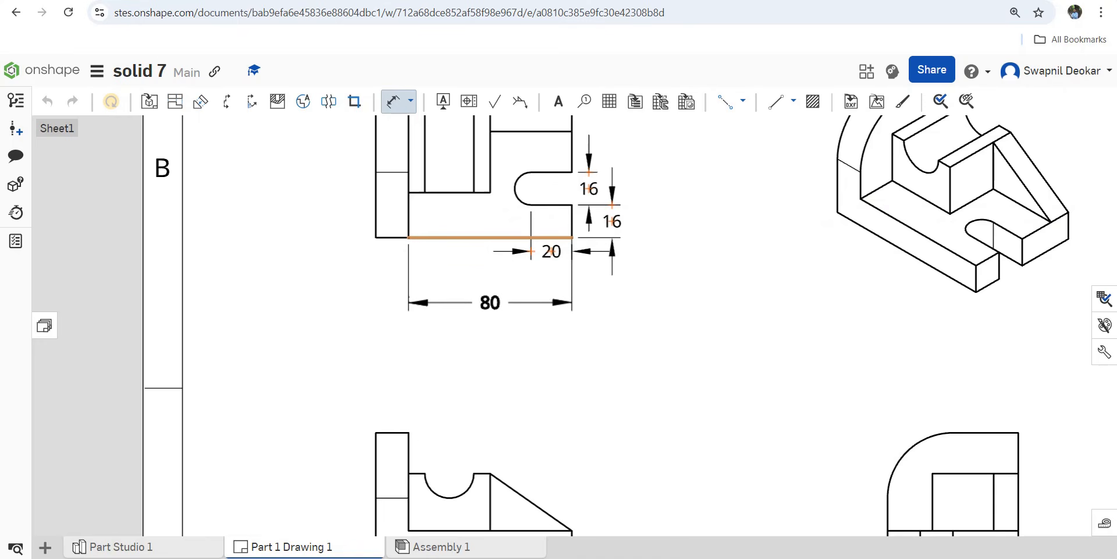
click(490, 302)
click(392, 237)
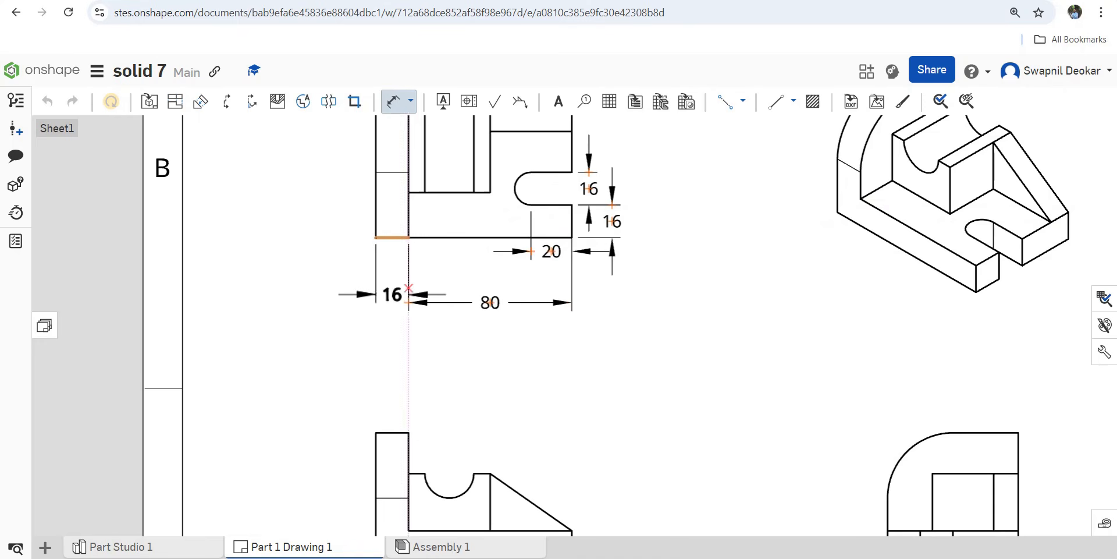
click(391, 295)
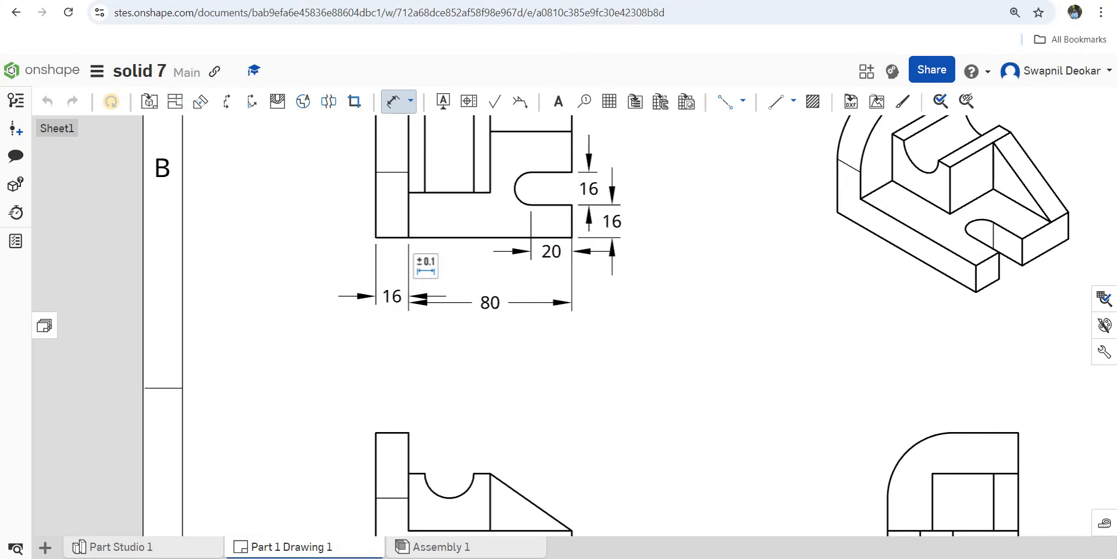
- Dimension the large corner arc's radius and the rib's thickness in the side view, placing both outside the outline
click(906, 451)
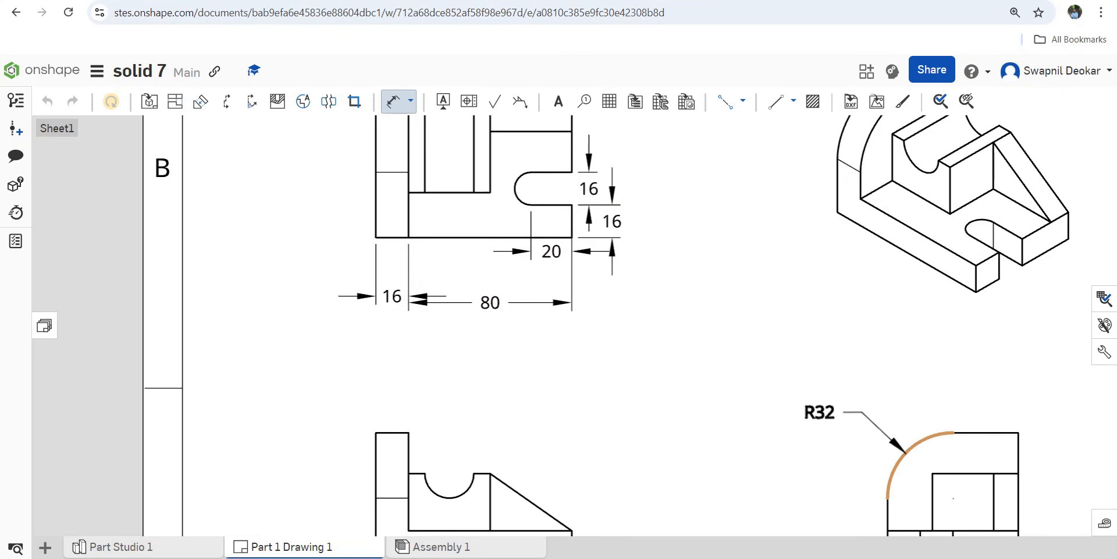
click(826, 416)
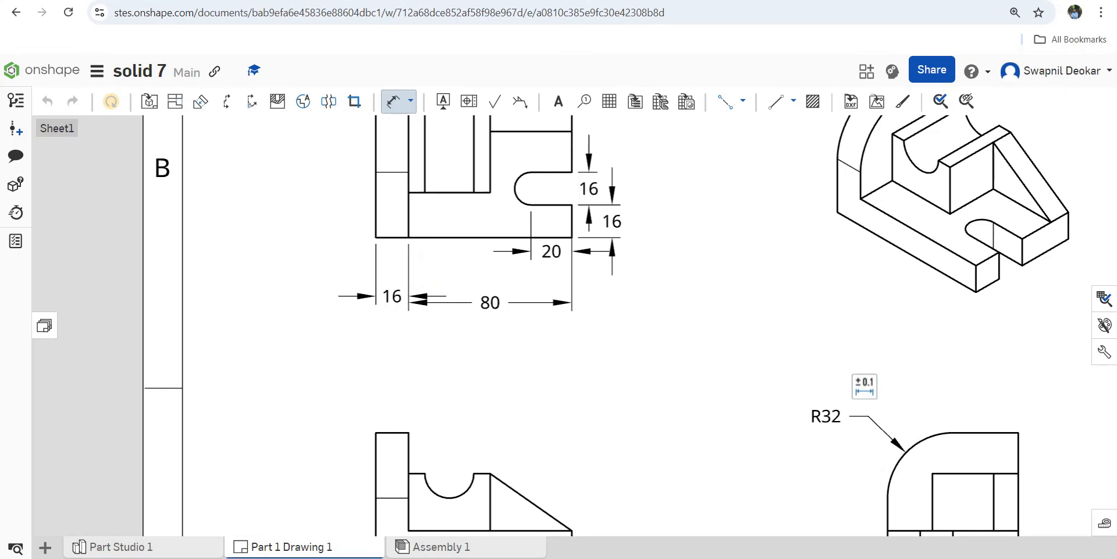
scroll(959, 474, down, 1)
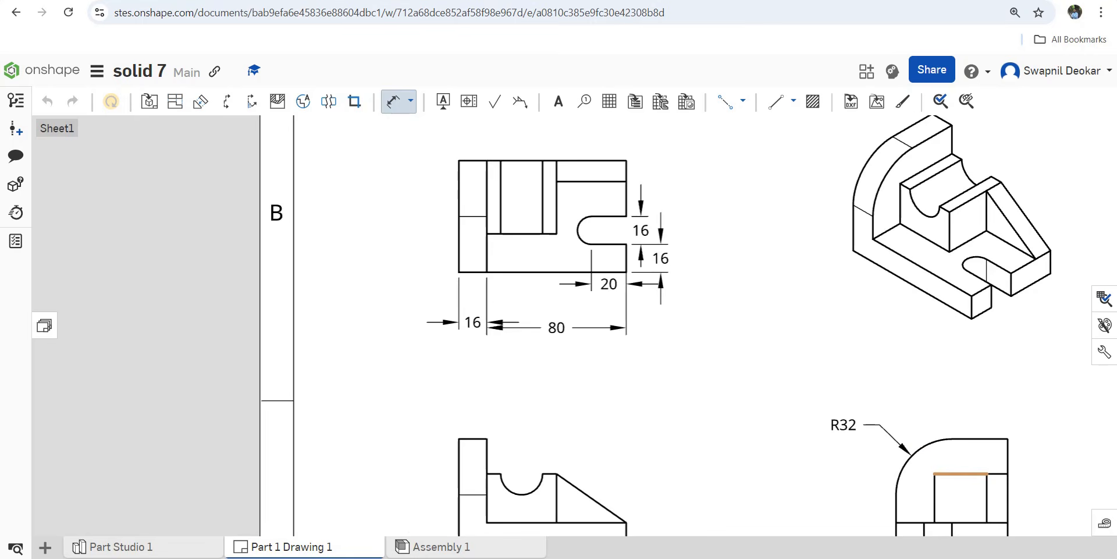
click(996, 473)
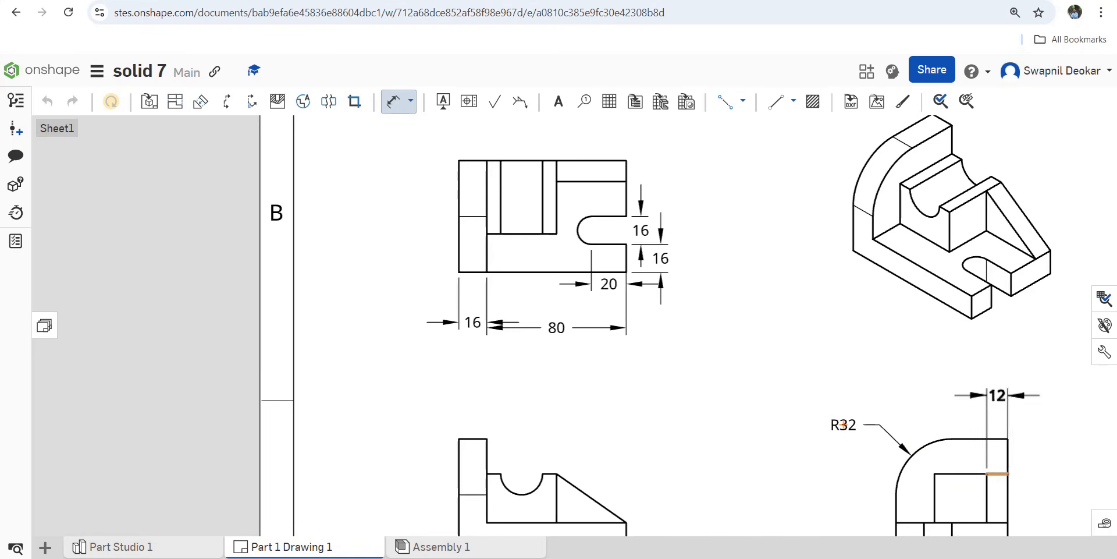
click(997, 395)
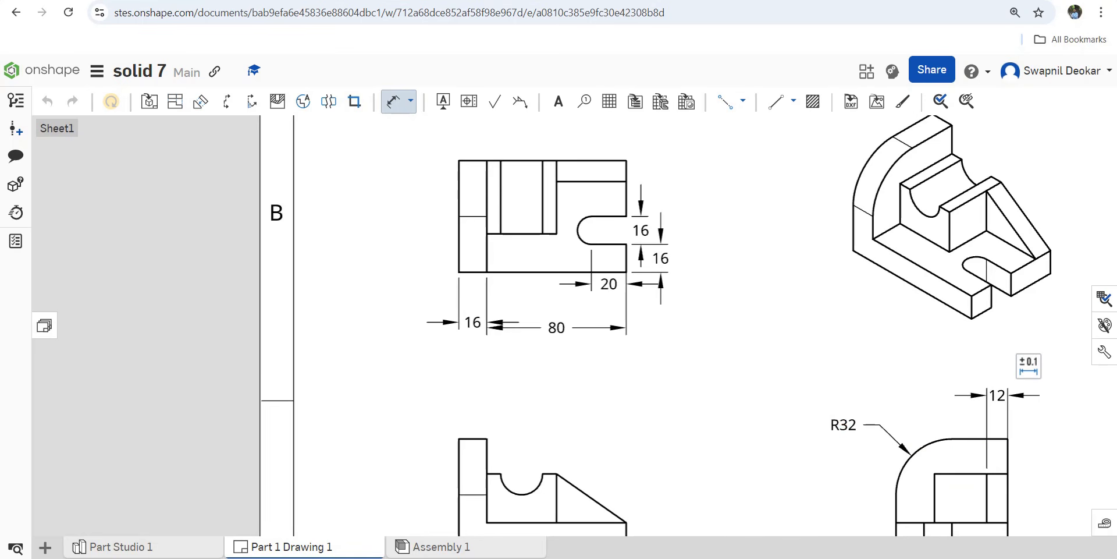
- Dimension the block's vertical edge in the front view, placing the dimension outside the sloped rib's end
scroll(522, 377, down, 2)
scroll(523, 439, up, 2)
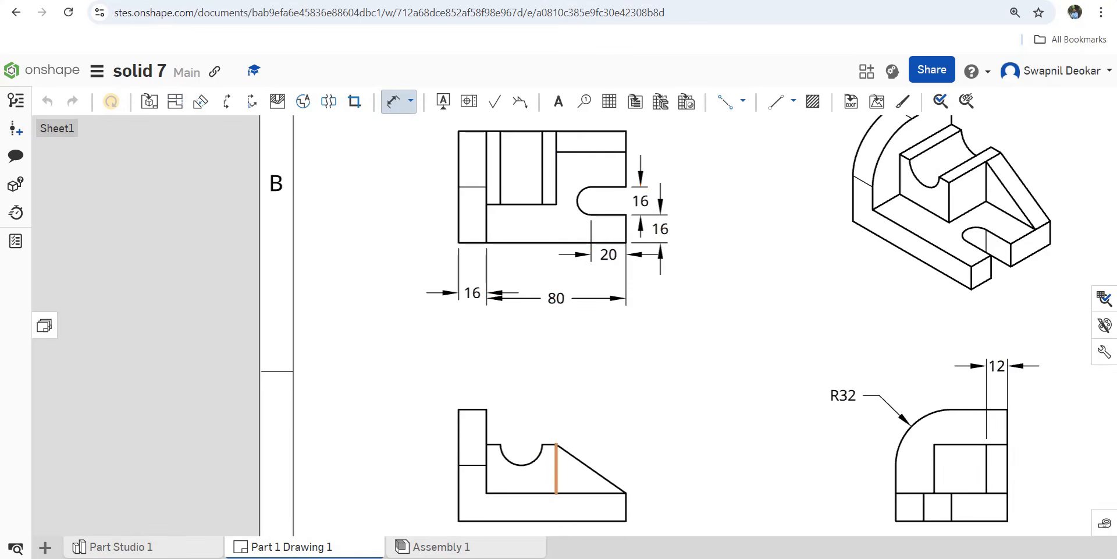
click(557, 465)
click(661, 459)
- Dimension the semicircular cutout's radius and the block's length from the upright plate, placing both above the front view's block
click(521, 463)
click(561, 408)
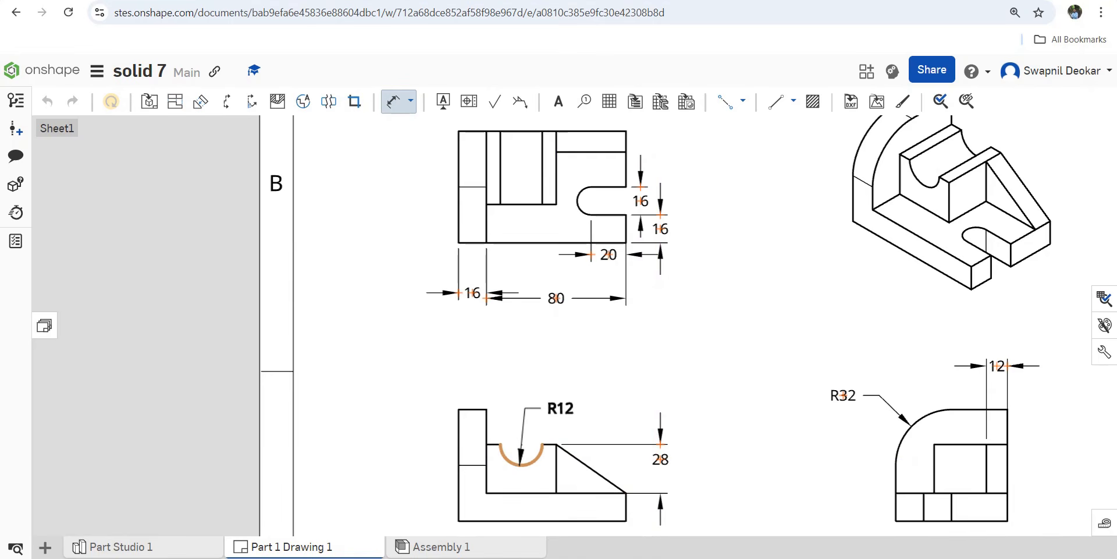
click(592, 412)
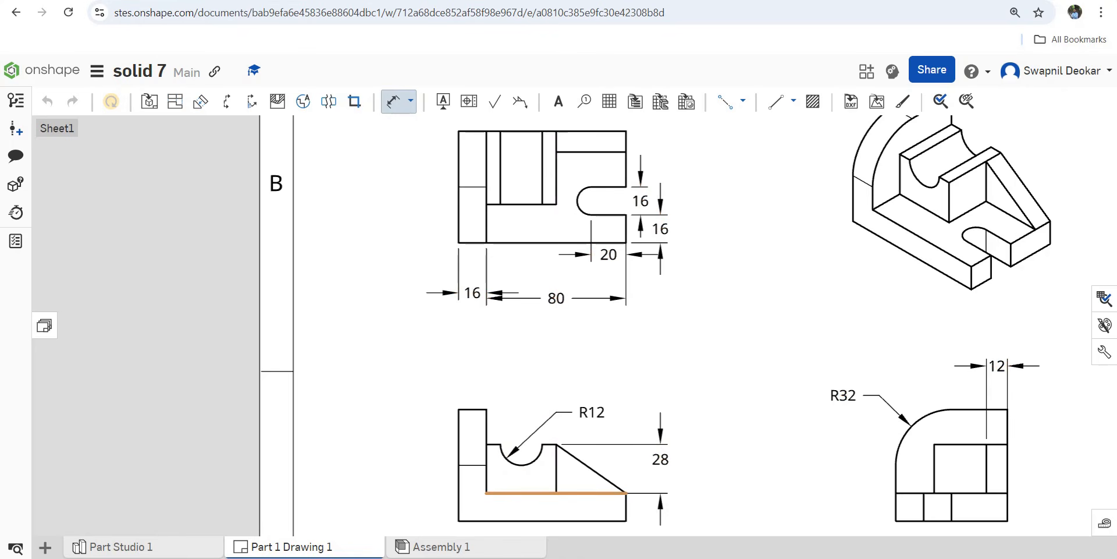
click(557, 468)
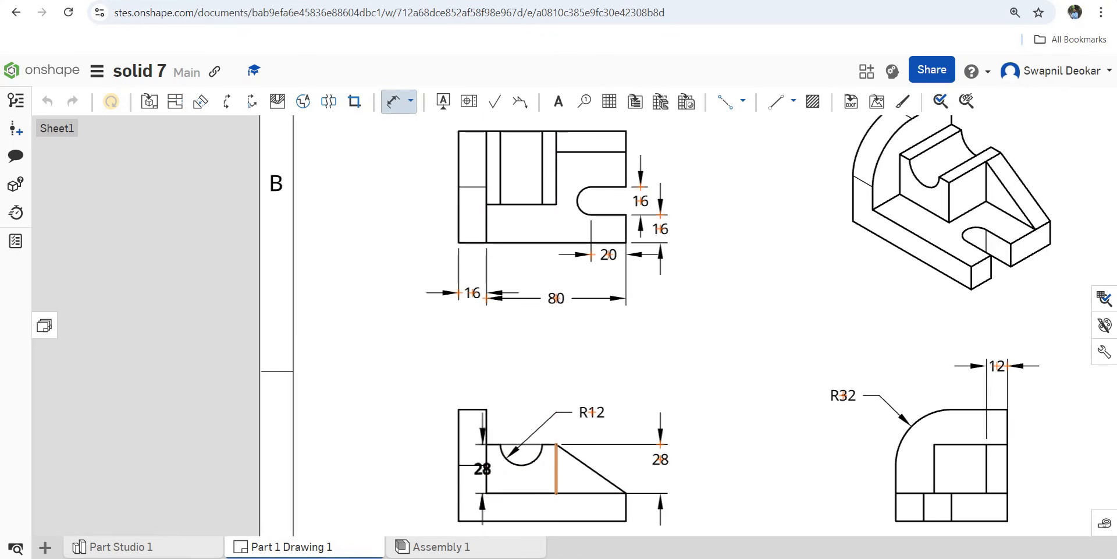
click(521, 387)
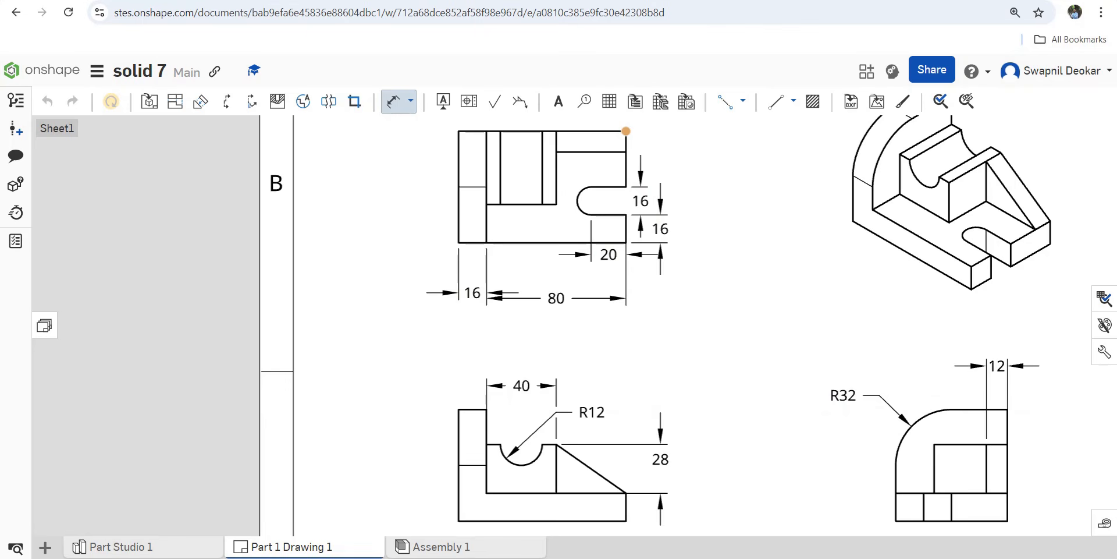
- Dimension the rib's thickness at its end edge and the part's overall depth in the top view, on opposite sides of the view
click(626, 142)
click(661, 142)
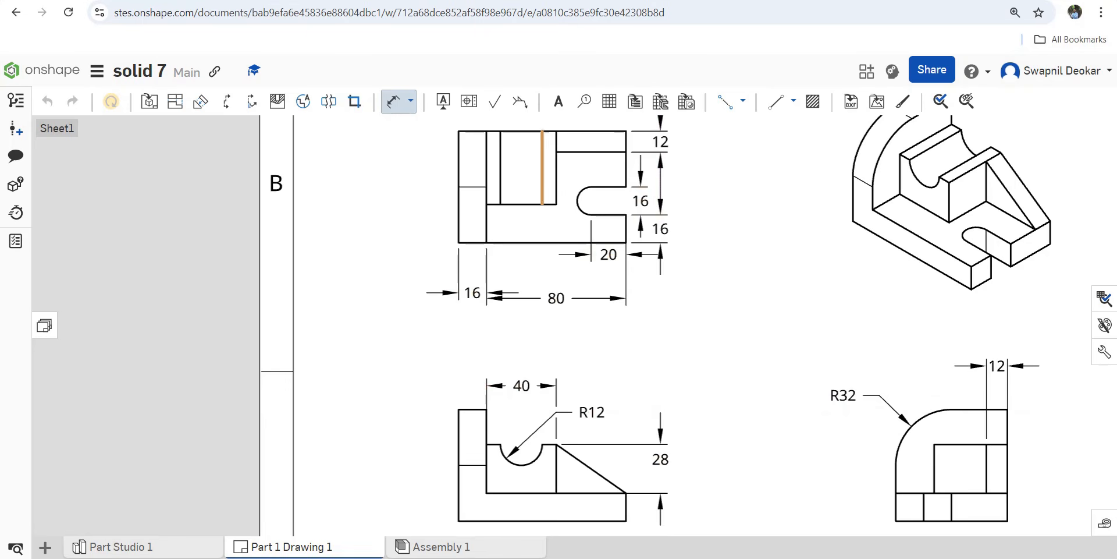
click(471, 131)
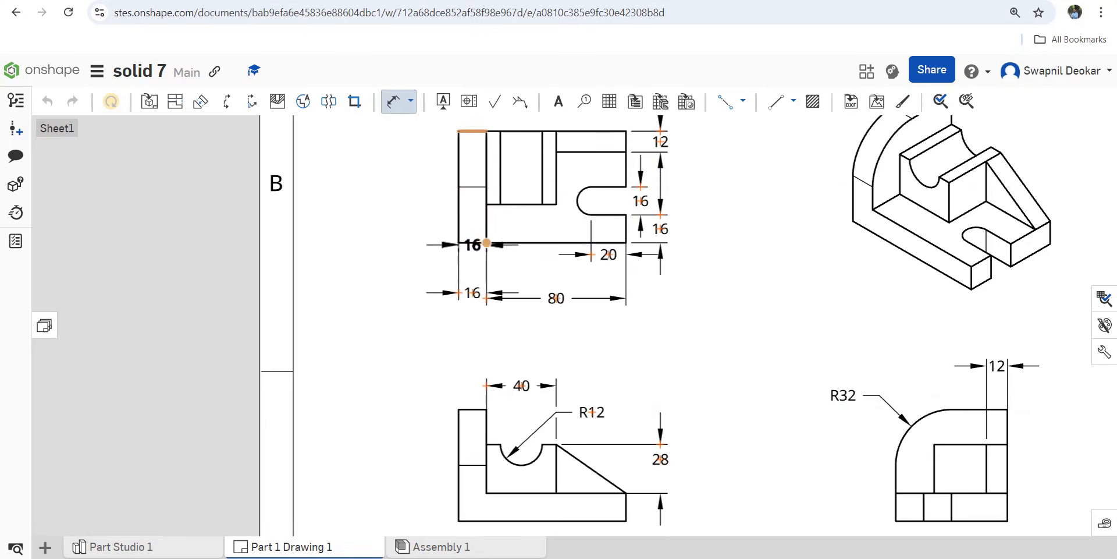
click(471, 242)
click(414, 187)
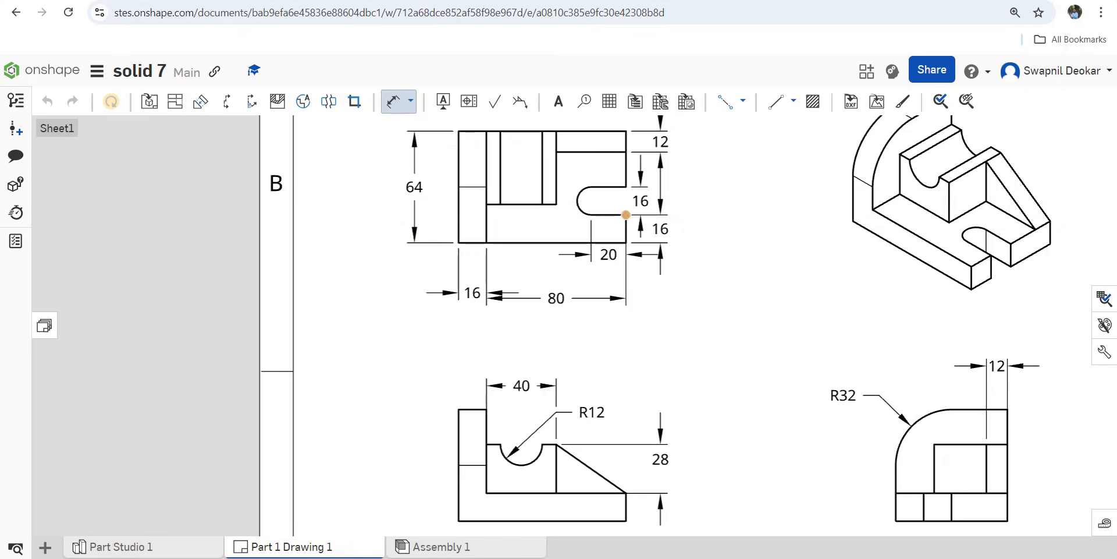
scroll(581, 263, down, 3)
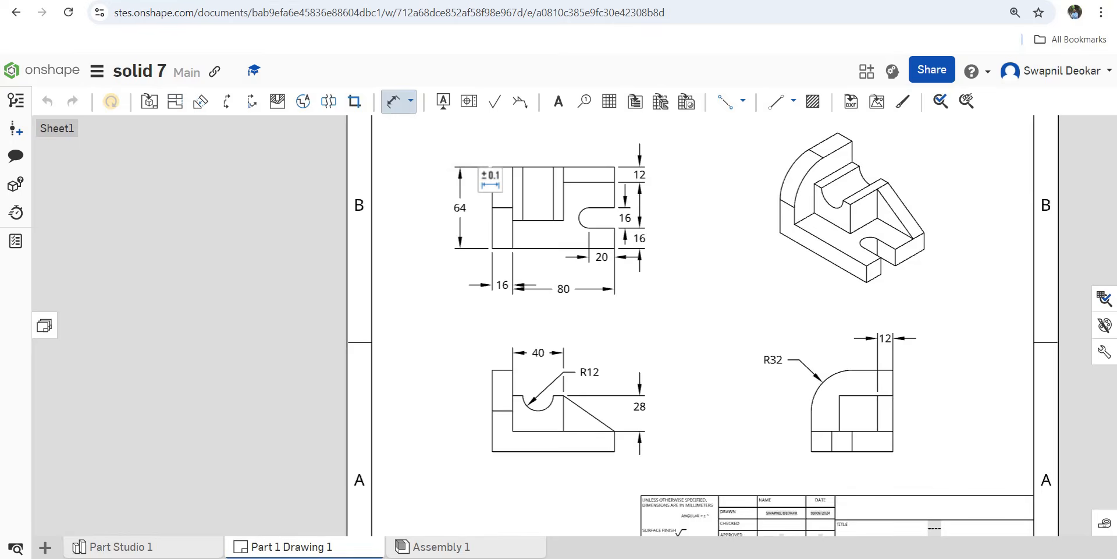
scroll(744, 494, up, 5)
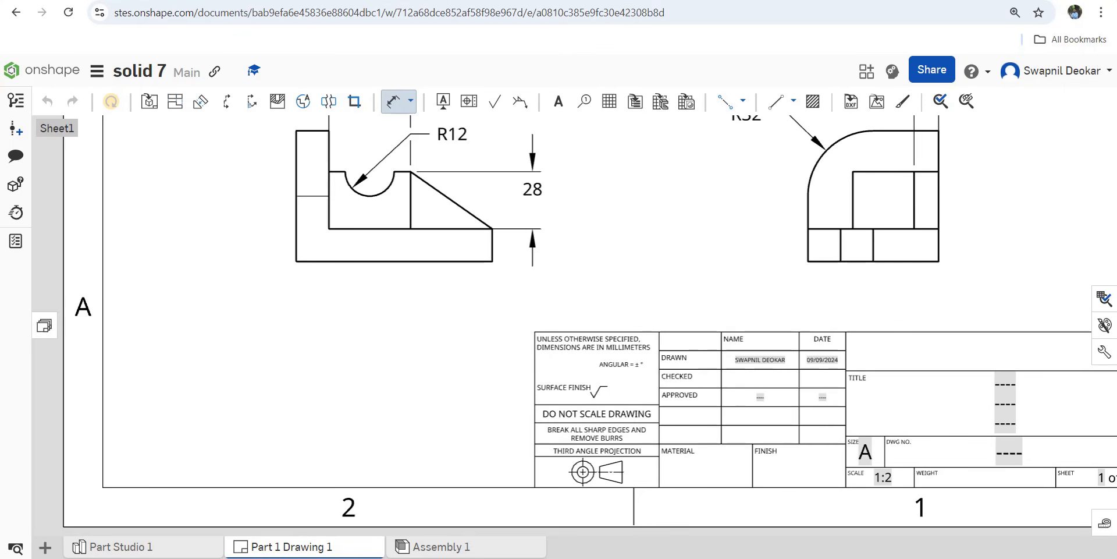
scroll(762, 506, down, 6)
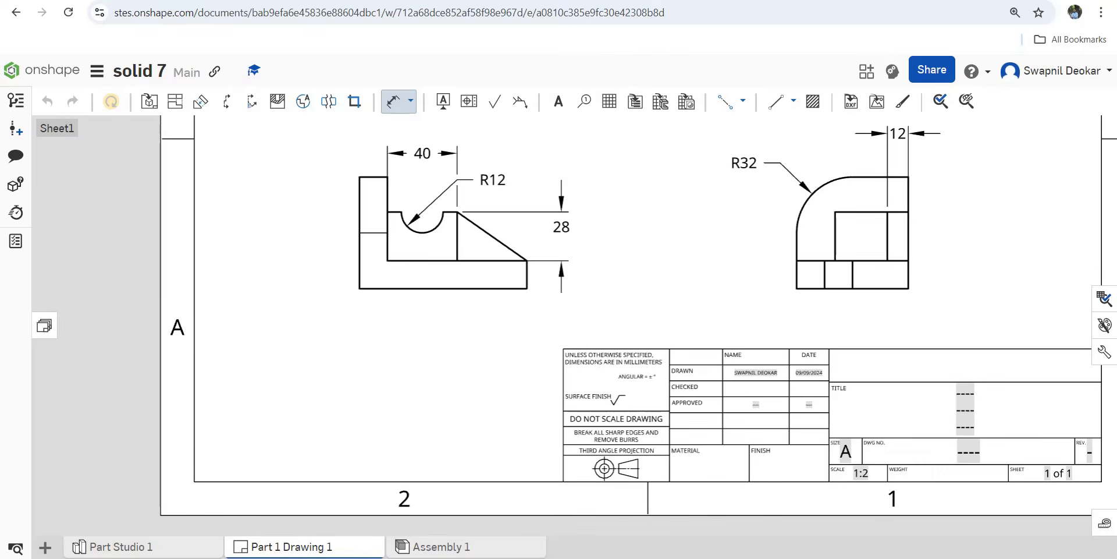
scroll(685, 195, up, 1)
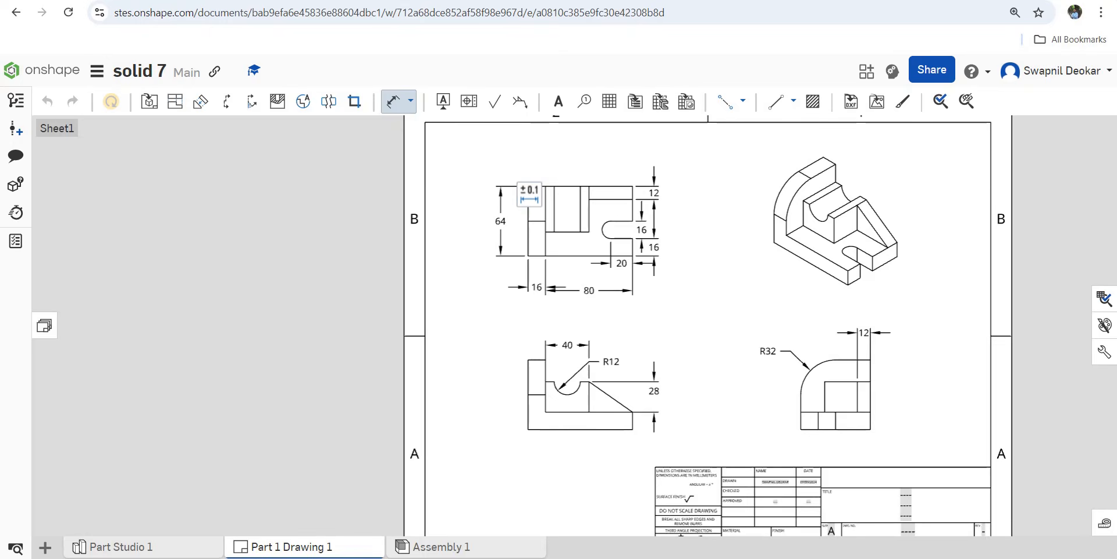
scroll(684, 214, down, 1)
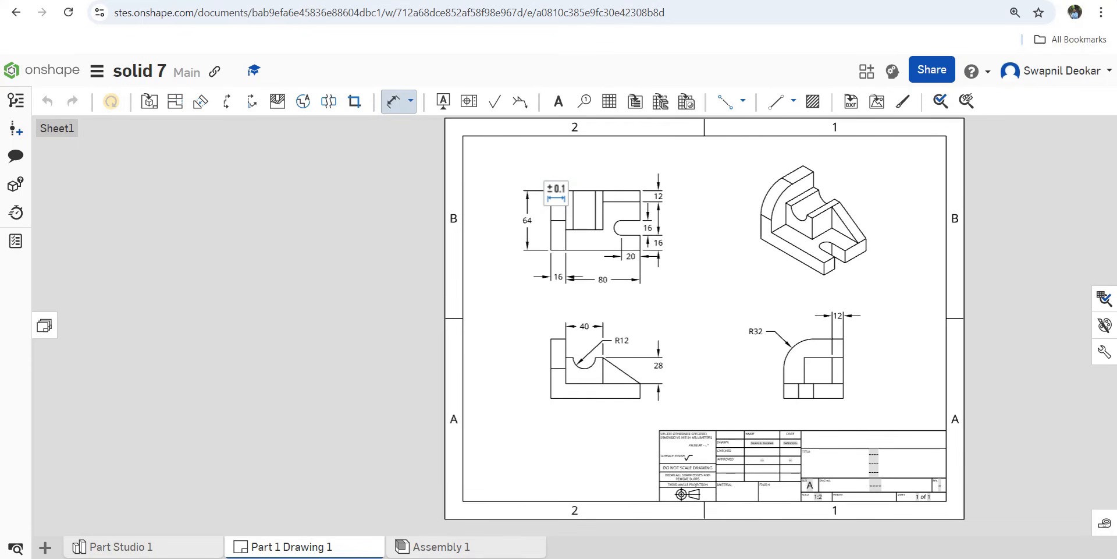